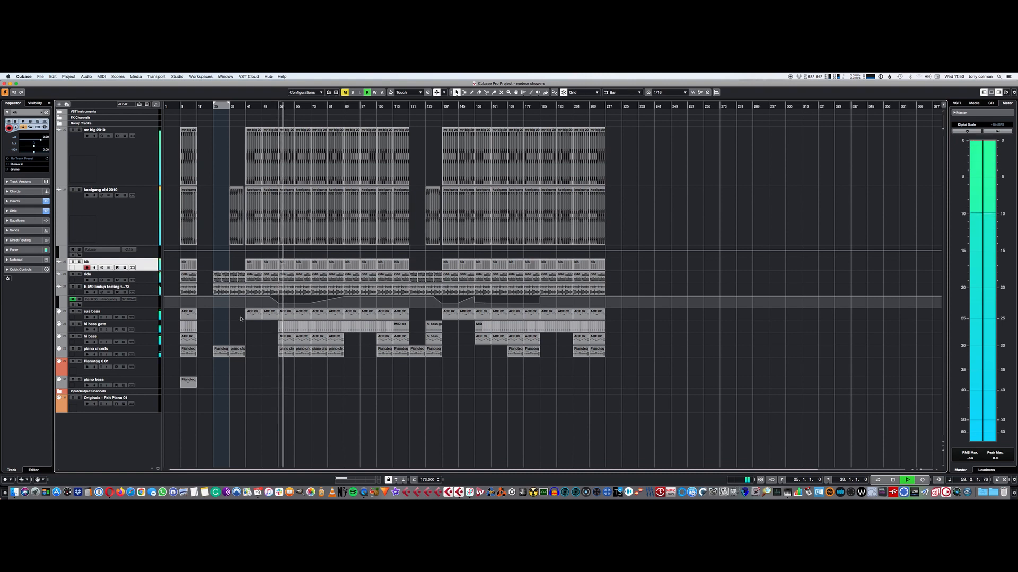
Solo the midi parts and drums folders and reduce the height of the pacman track's volume automation lane
key(space)
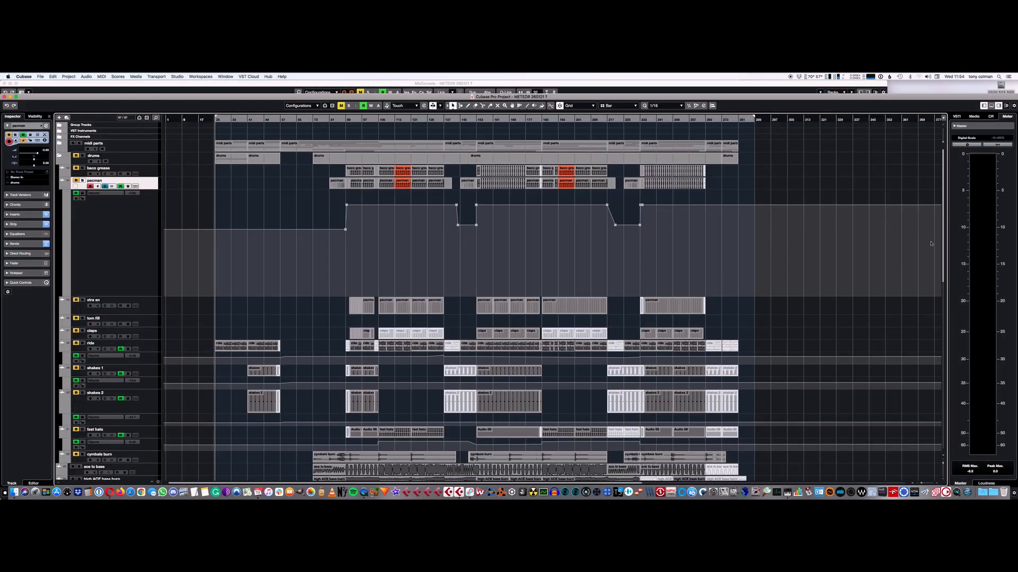
mouse_move(943, 216)
mouse_down()
mouse_move(942, 377)
mouse_move(938, 214)
mouse_up()
click(77, 156)
click(83, 157)
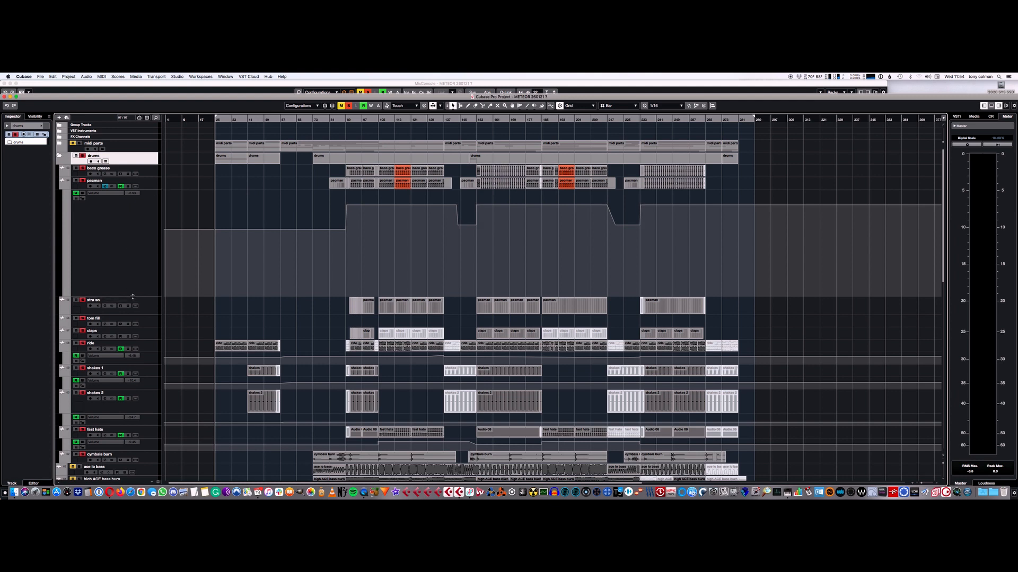
drag(132, 297, 123, 231)
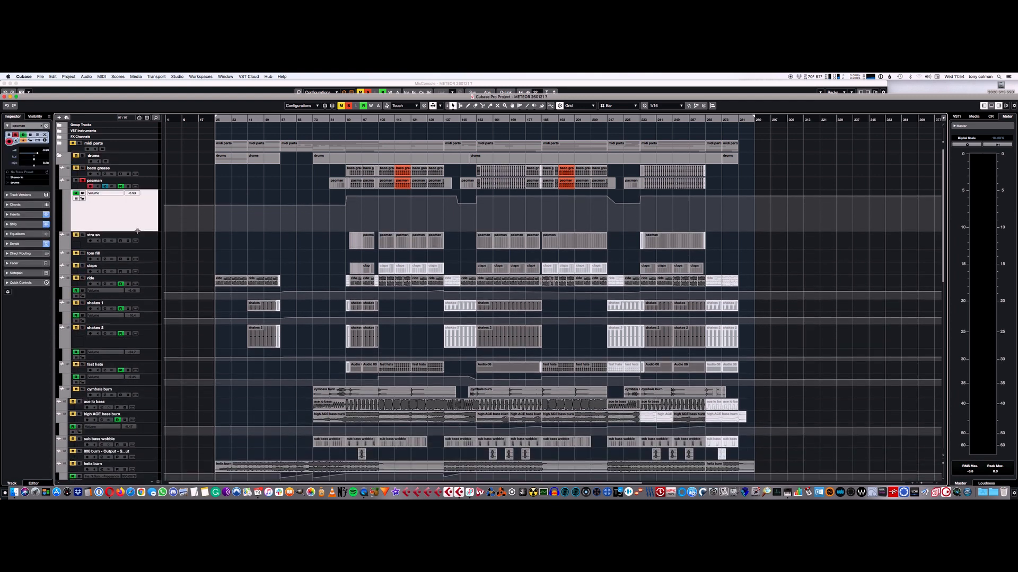
click(83, 143)
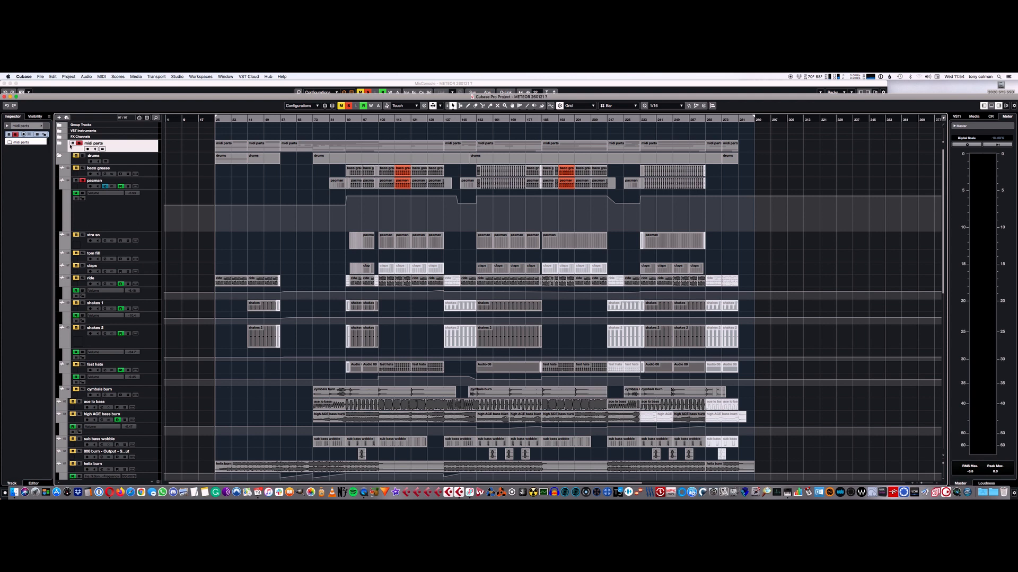
click(82, 156)
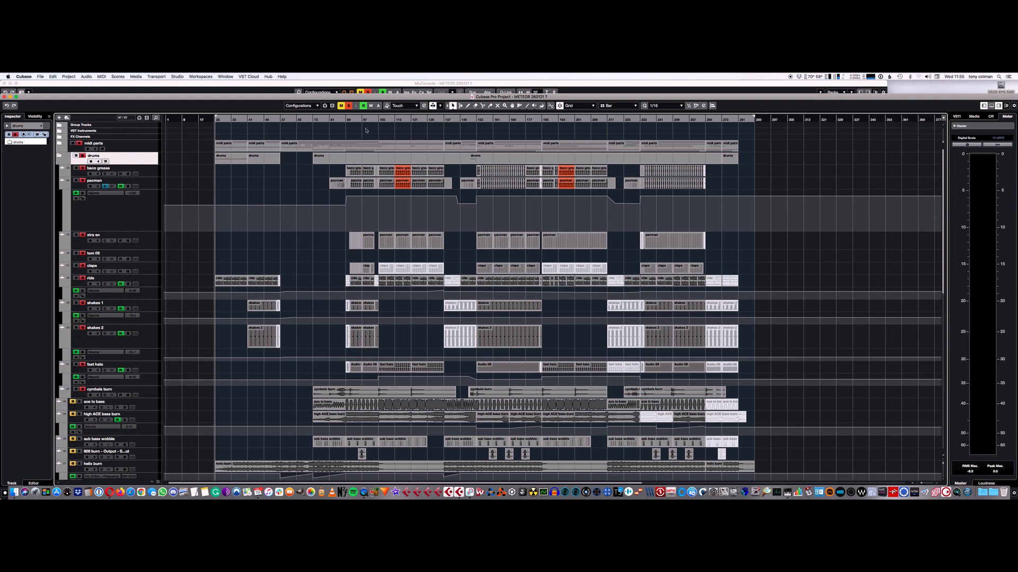
Set the left and right locators around the xtra sn track's event starting at bar 153
click(476, 119)
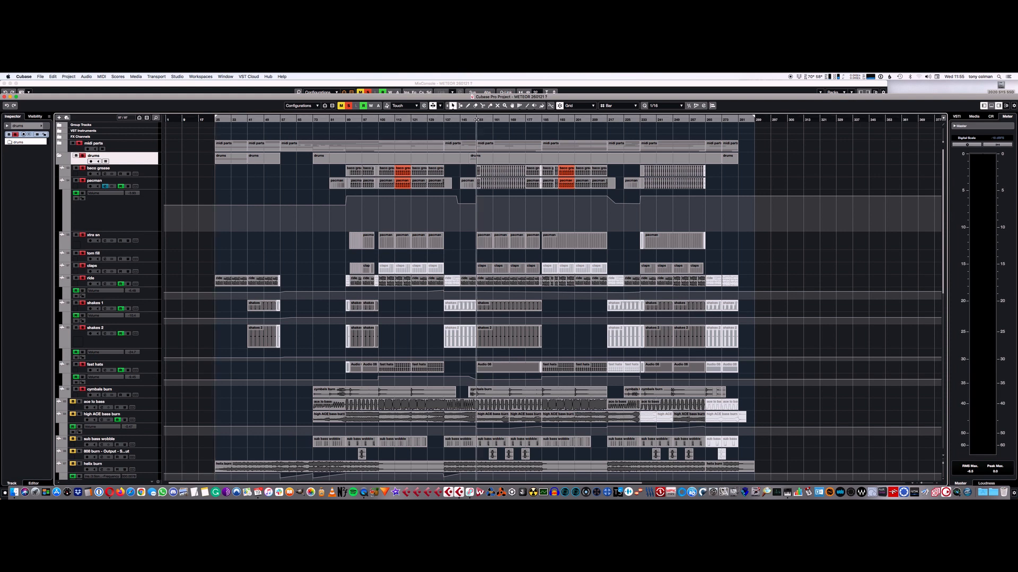
click(484, 245)
key(p)
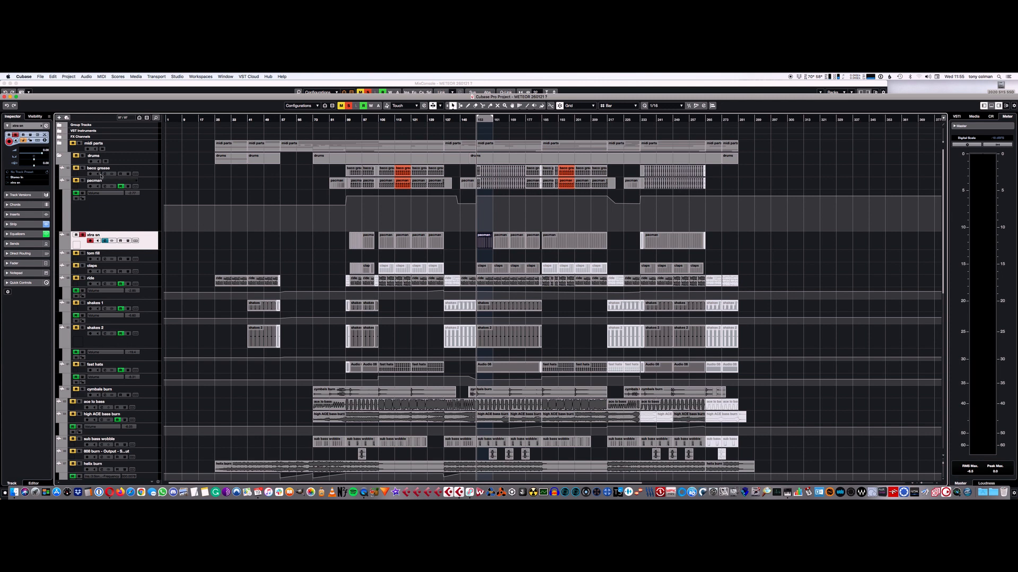
Solo the baco grease track, audition the drum loop and inspect the track's channel settings
click(85, 171)
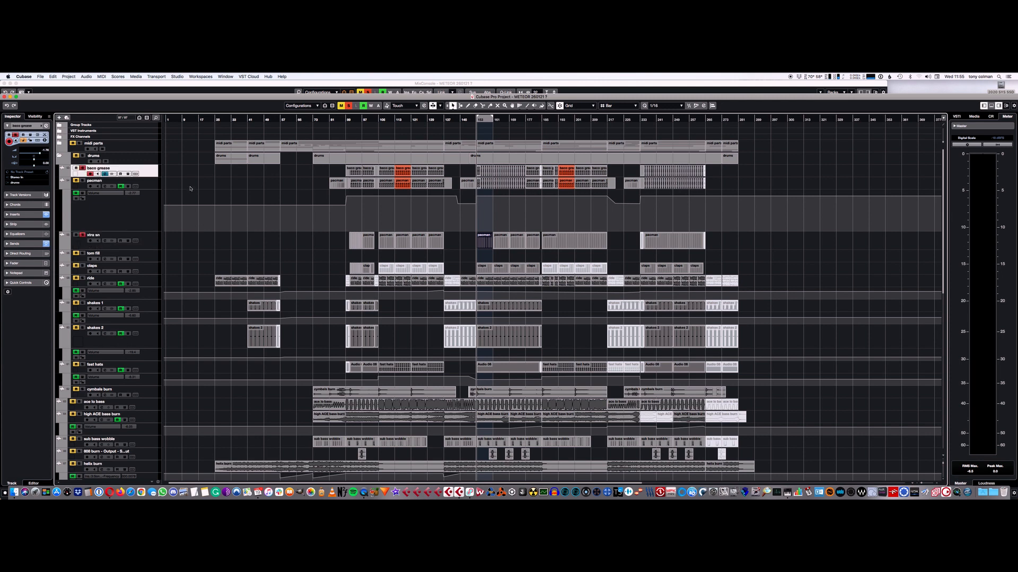
key(space)
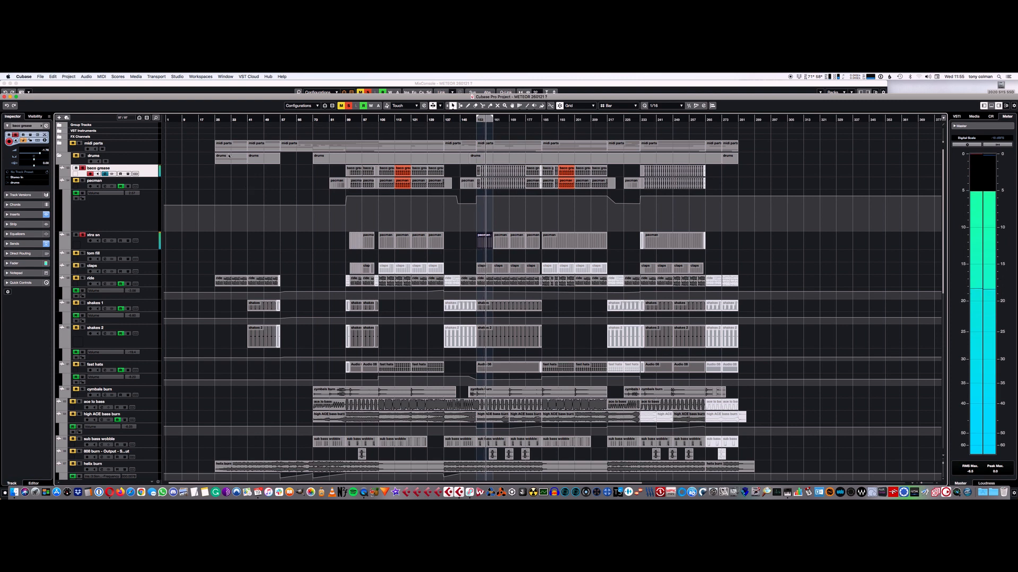
click(104, 174)
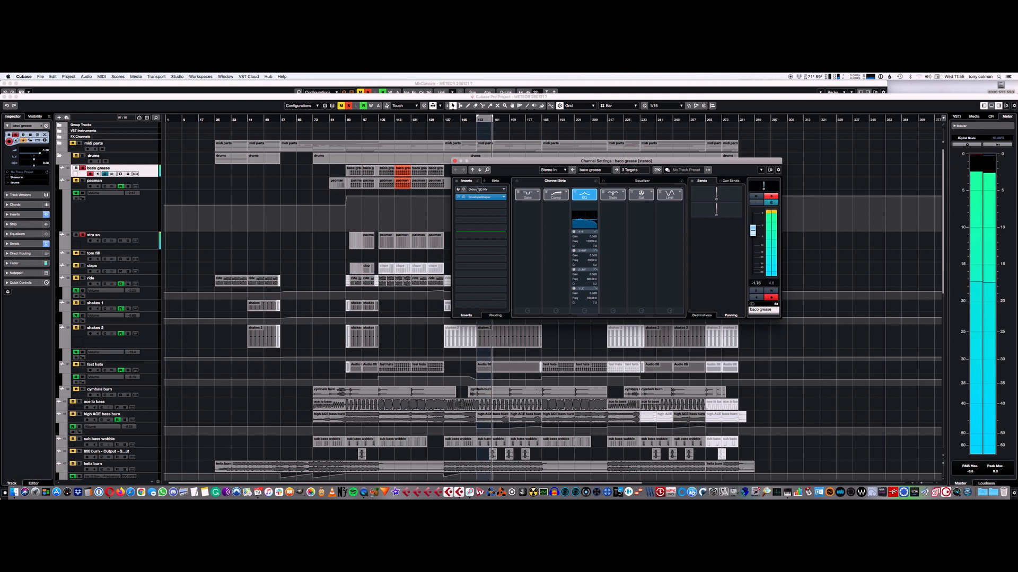
click(454, 161)
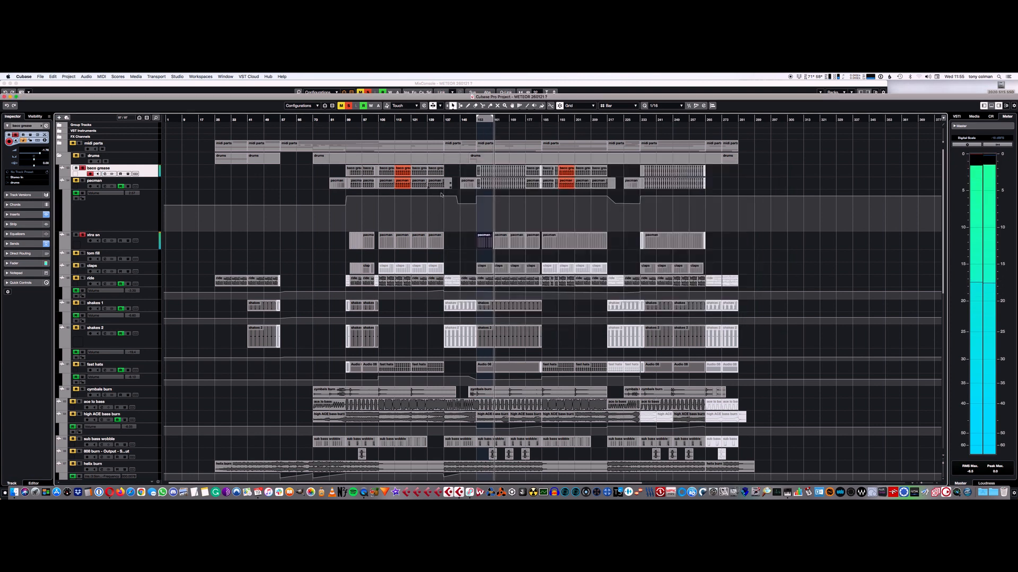
key(space)
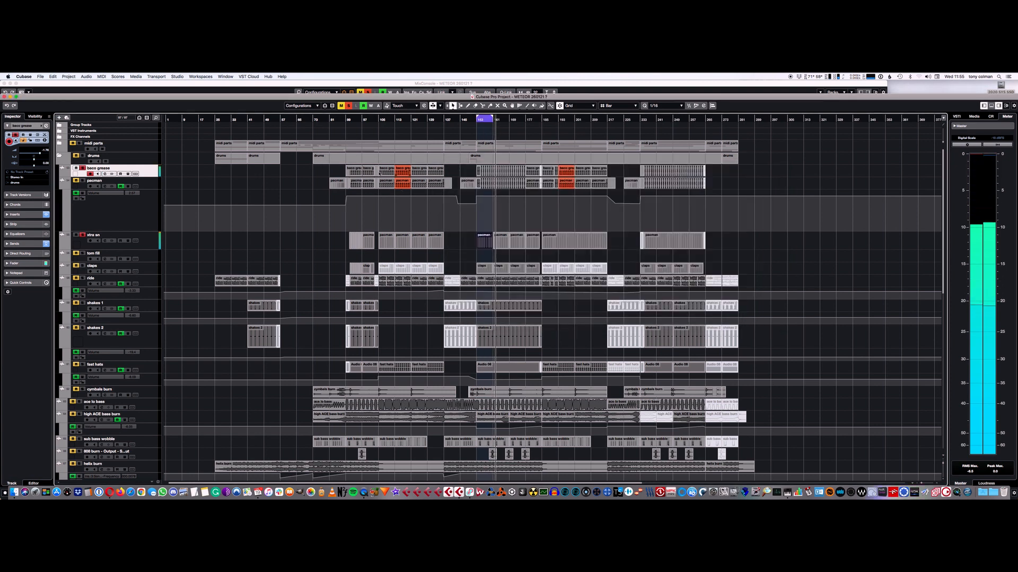
Solo and play the pacman track, and open its MultibandEnvelopeShaper insert beside the channel settings
click(84, 183)
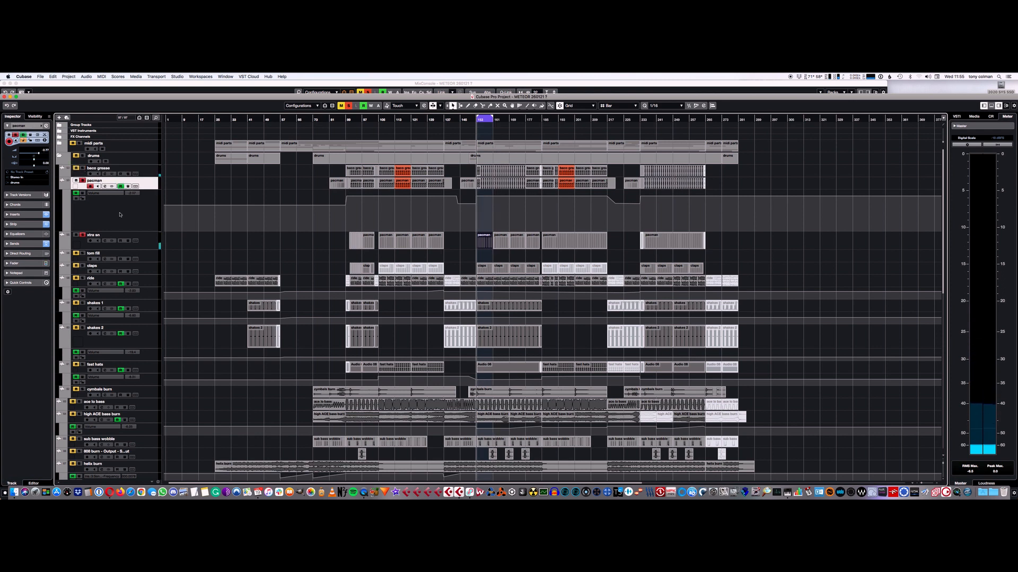
key(space)
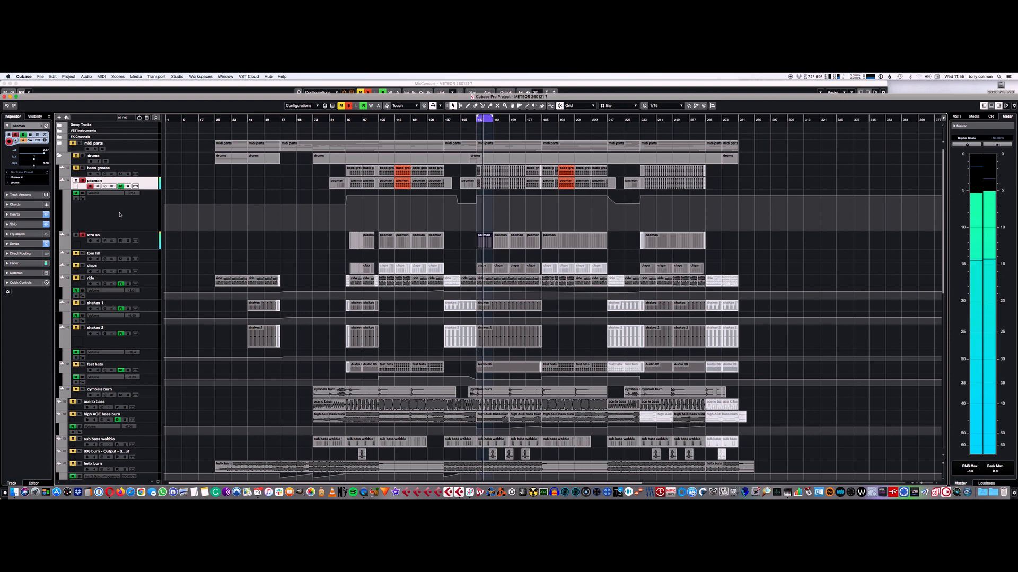
click(105, 187)
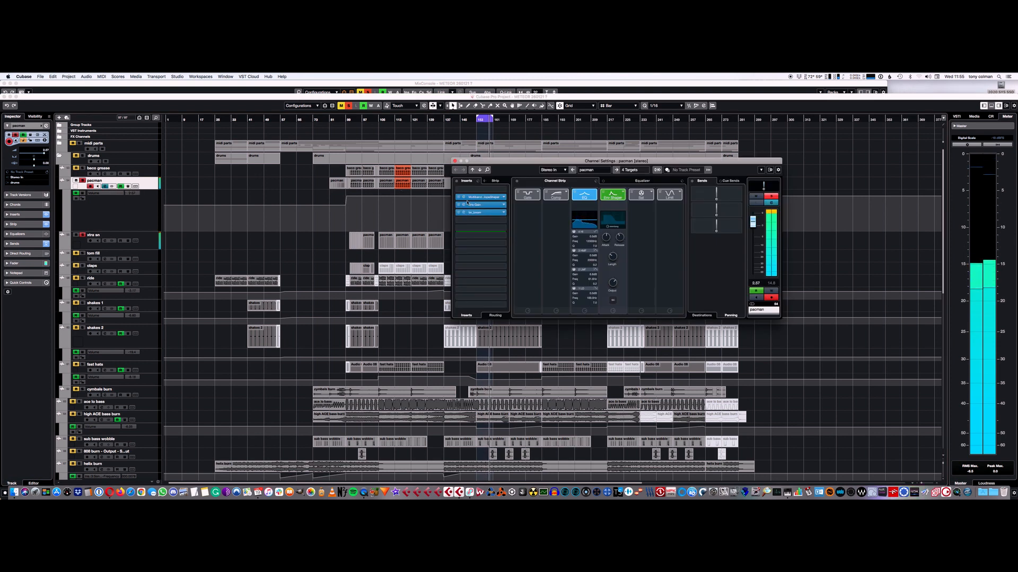
click(463, 197)
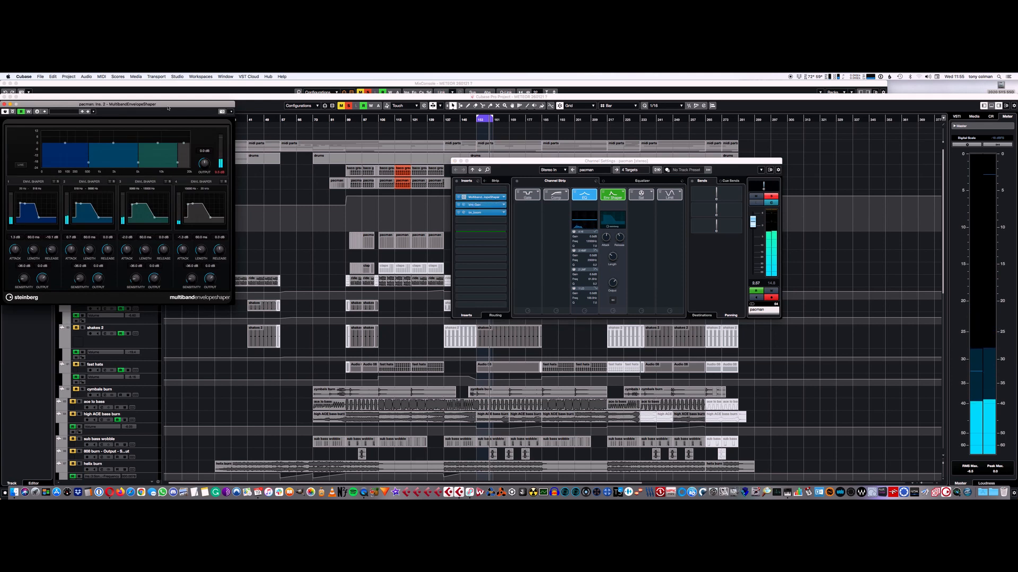
drag(173, 104, 381, 159)
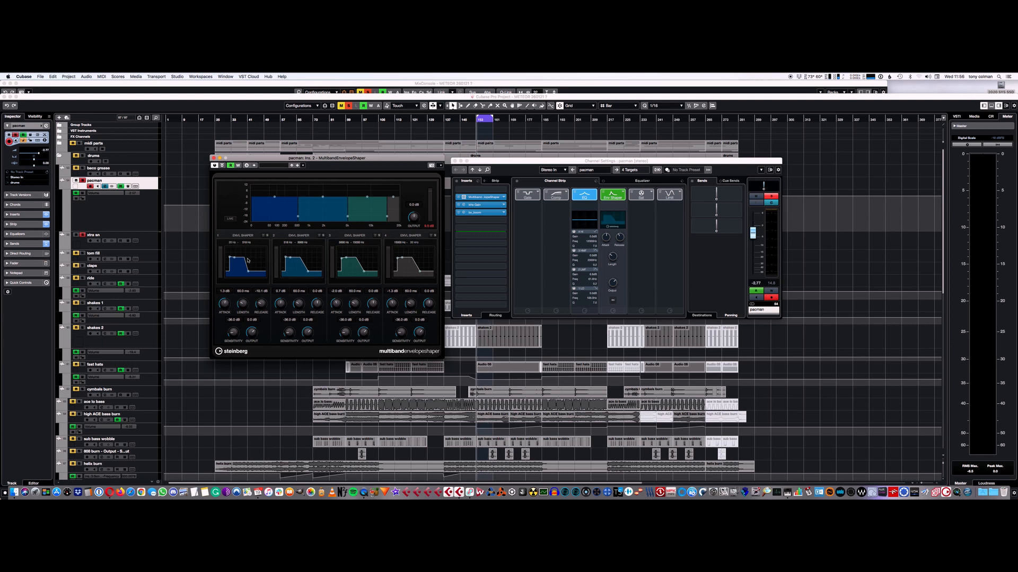
Compare the pacman loop with the MultibandEnvelopeShaper bypassed and active during playback, and close the plug-in
key(space)
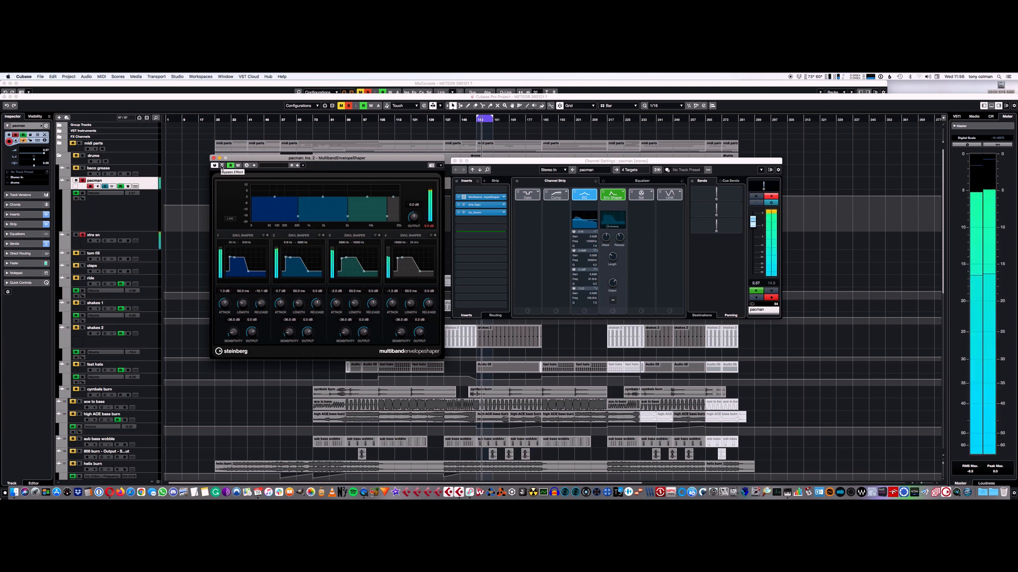
click(222, 165)
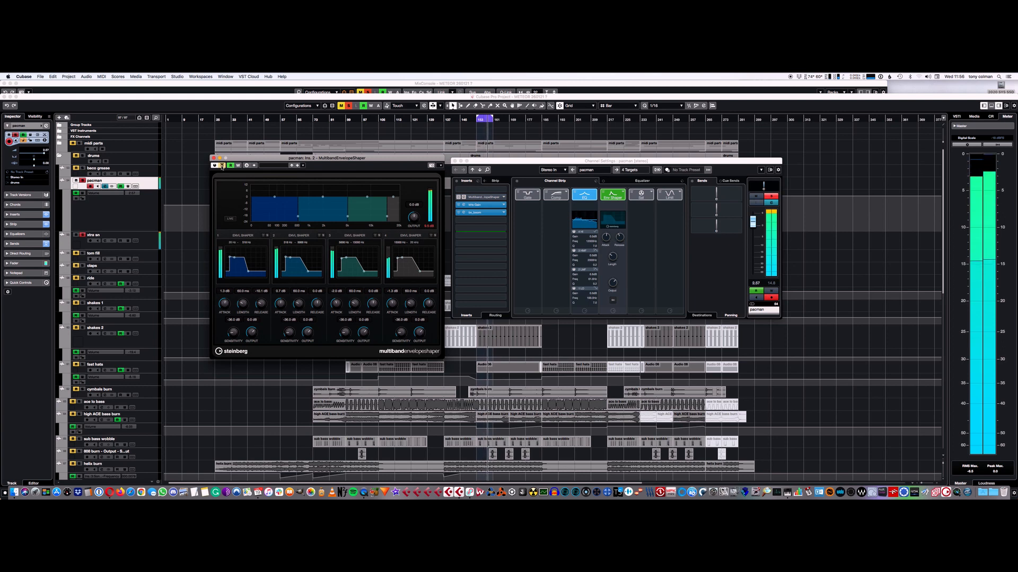
click(222, 166)
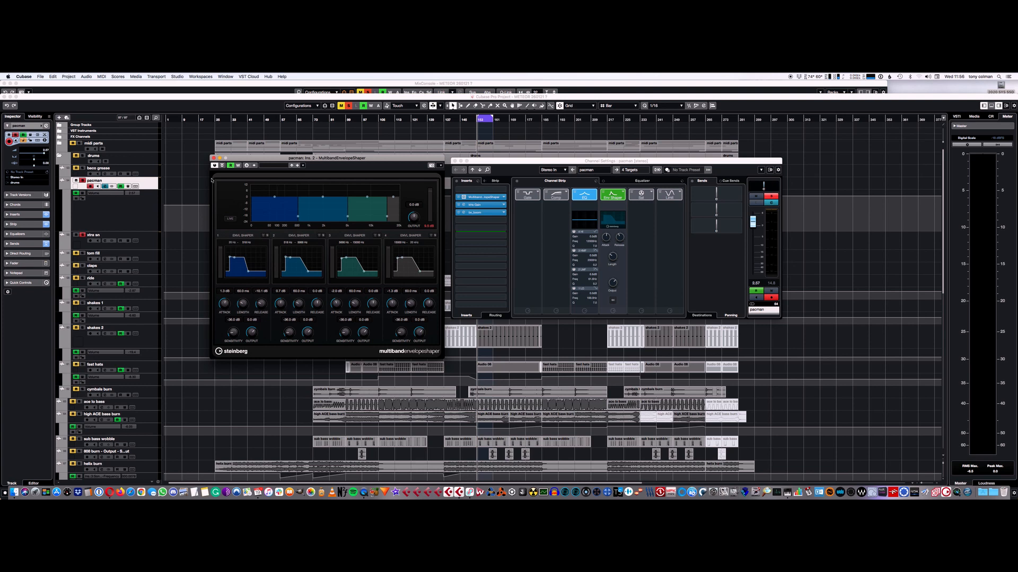
click(213, 158)
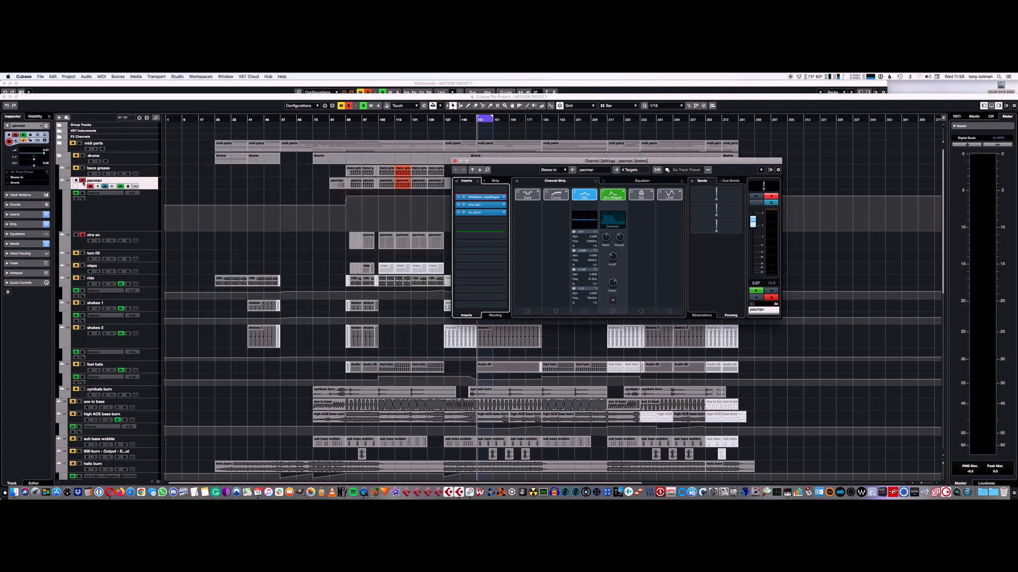
Unsolo the pacman track, inspect the xtra sn track's channel settings while it plays and unsolo it
click(83, 183)
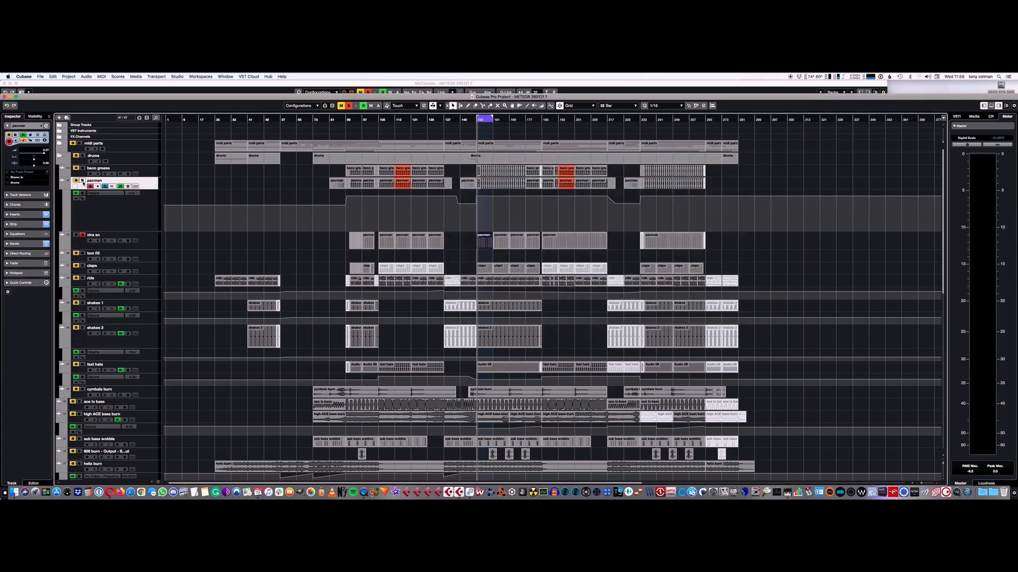
click(105, 241)
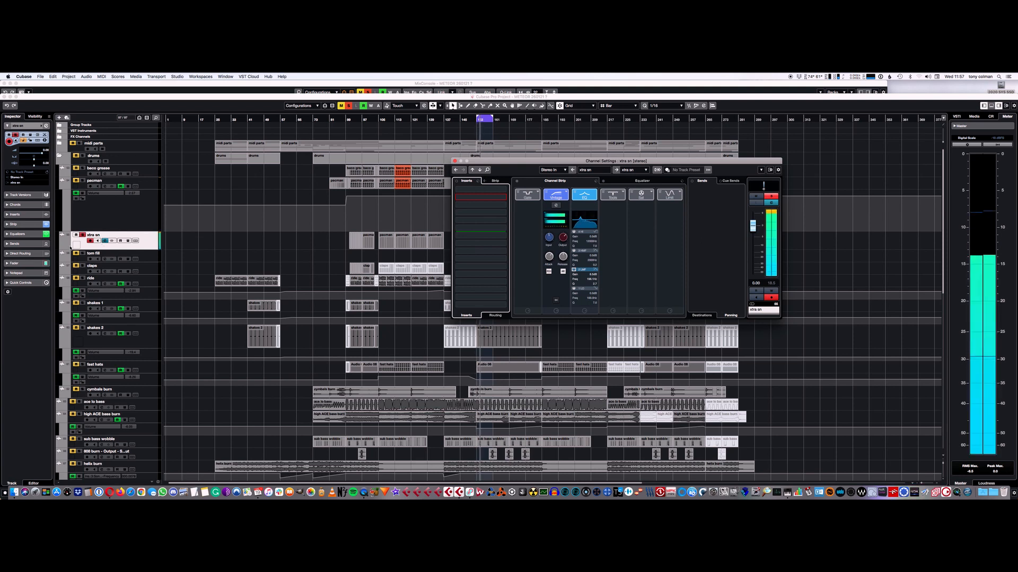
click(82, 236)
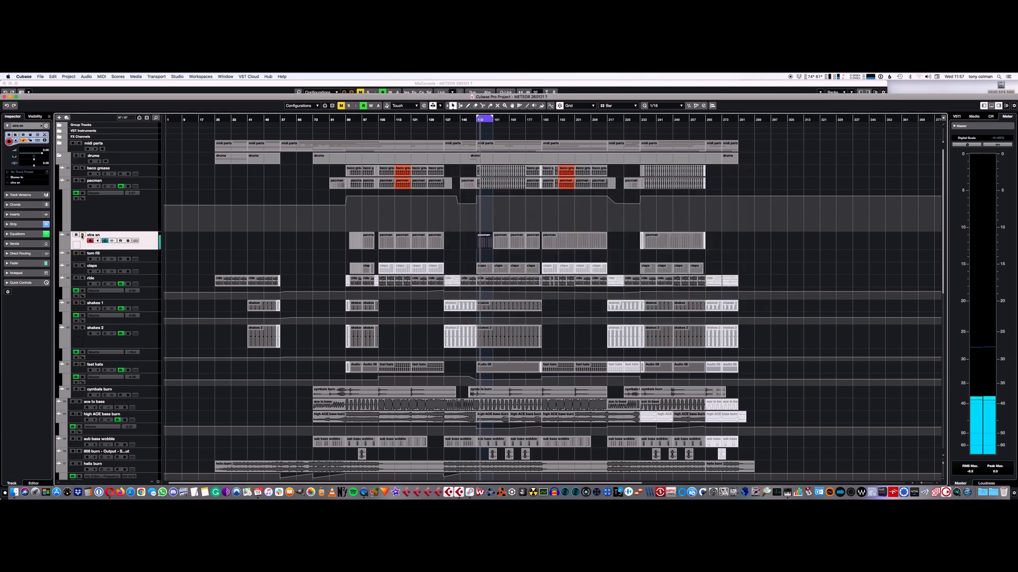
Solo the claps track and display the equalizer in its channel settings
click(105, 271)
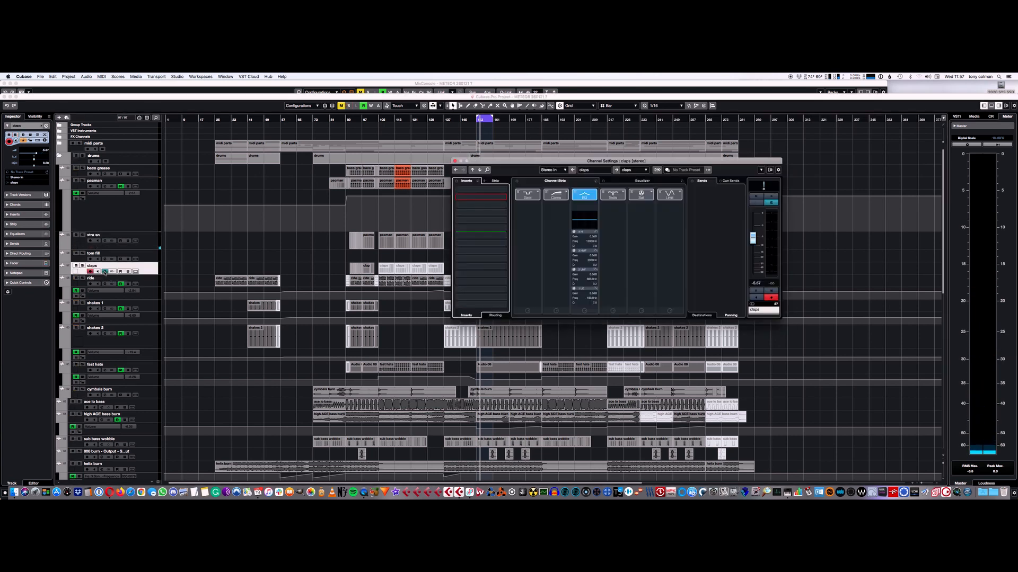
click(83, 266)
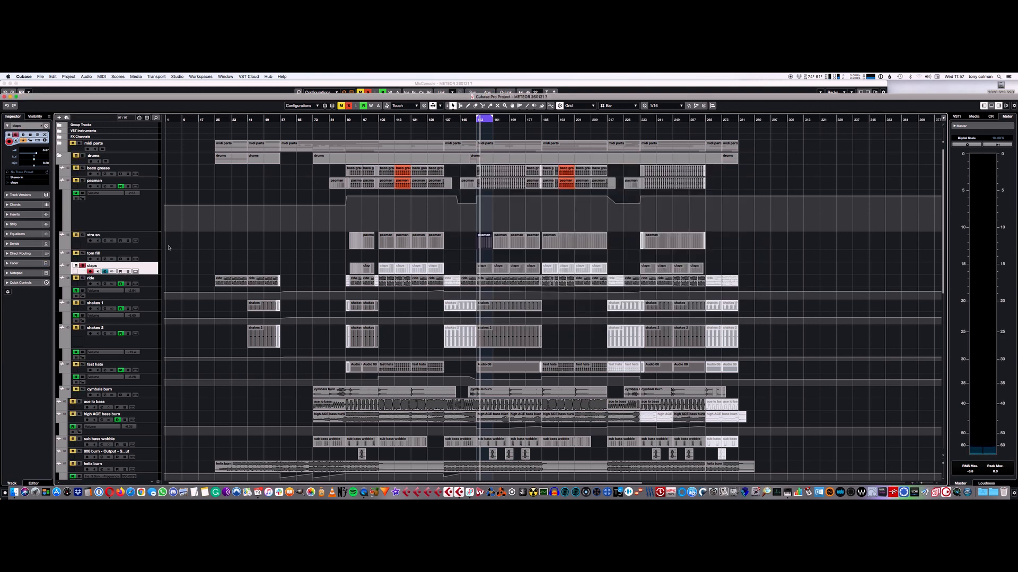
click(105, 271)
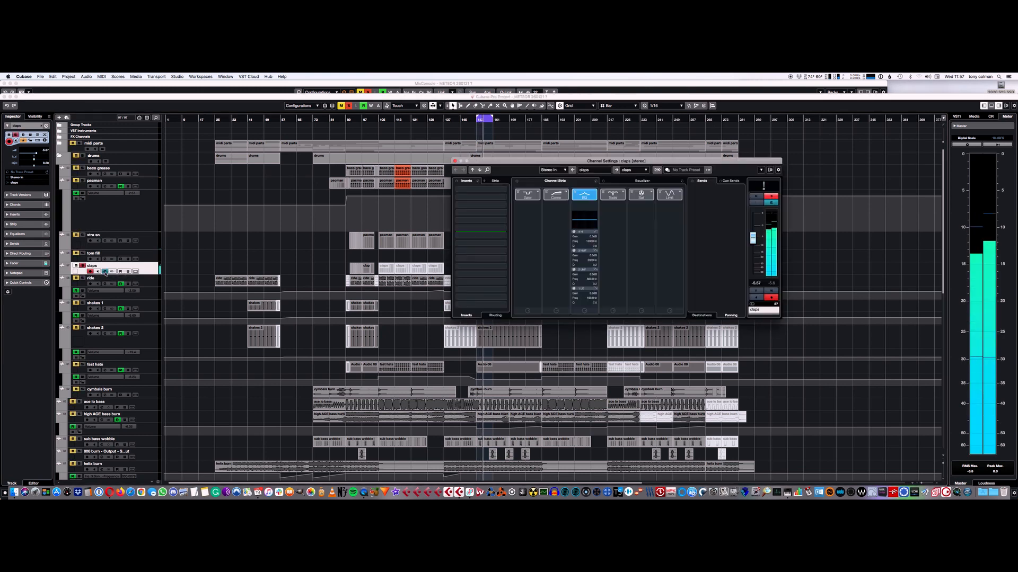
click(622, 182)
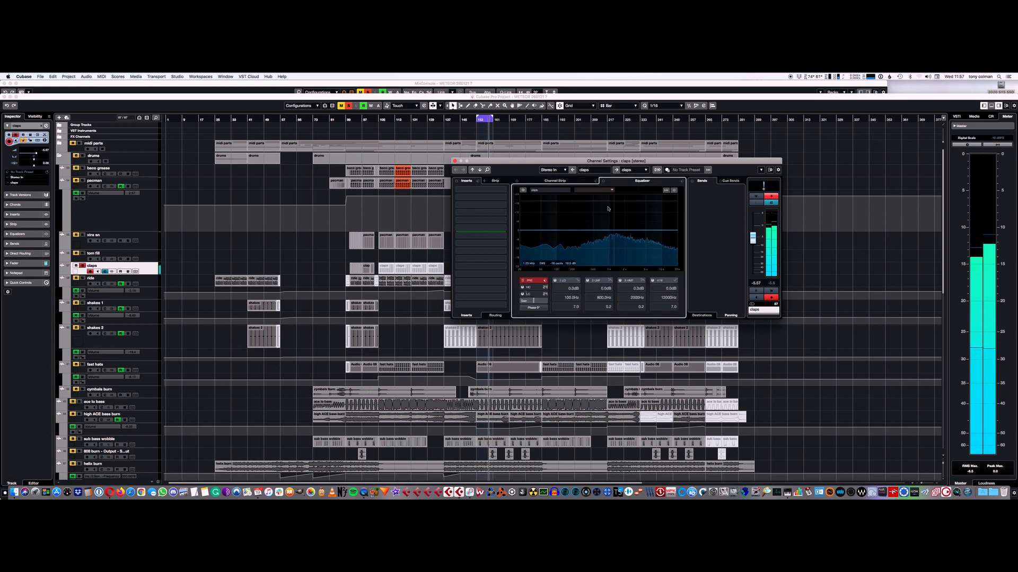
Enable the claps channel's low-cut filter, raise its cutoff frequency, audition the result and unsolo the track
click(545, 295)
click(546, 316)
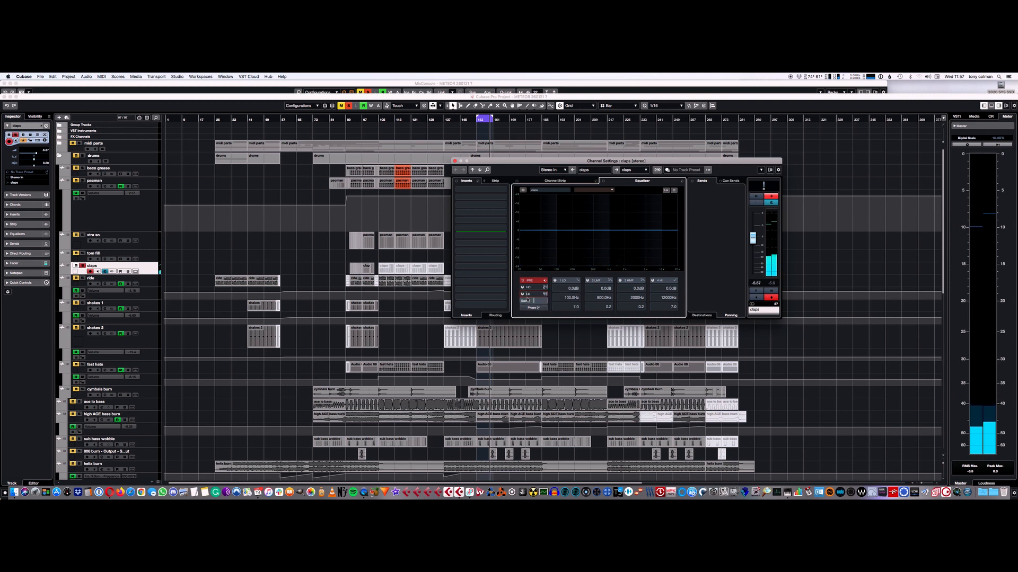
click(523, 294)
drag(540, 295, 557, 297)
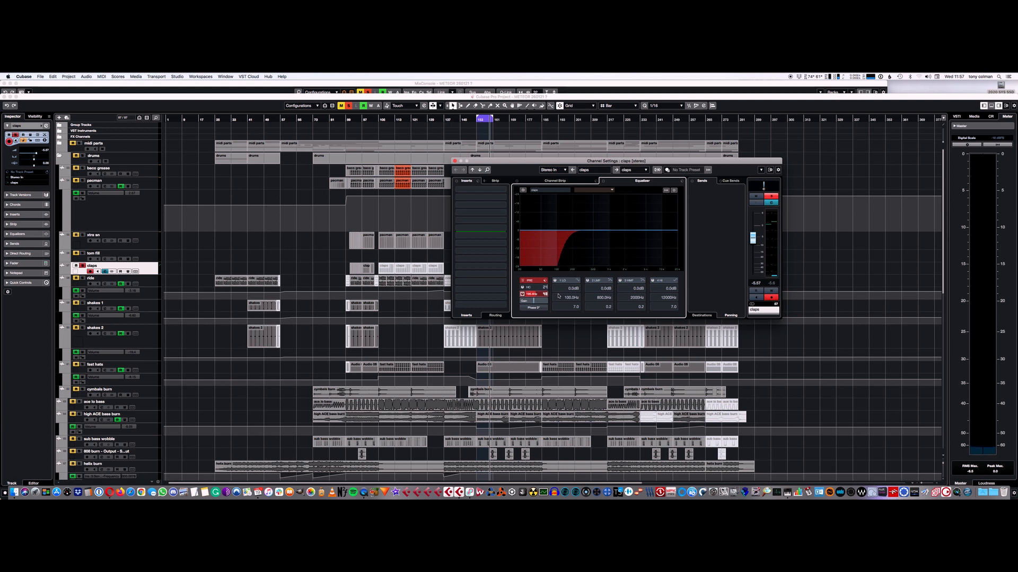
drag(558, 296, 558, 296)
key(space)
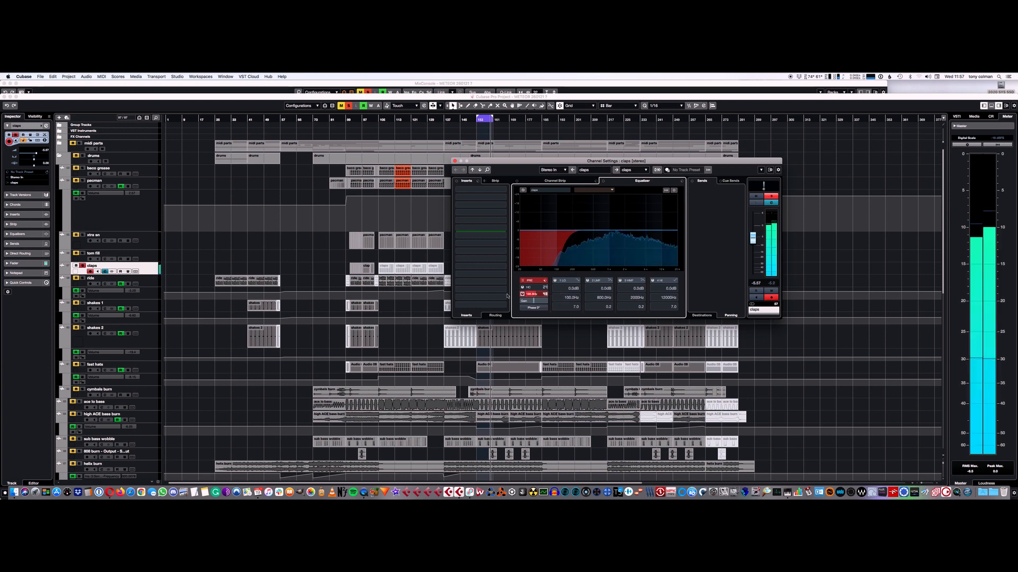
key(space)
click(83, 266)
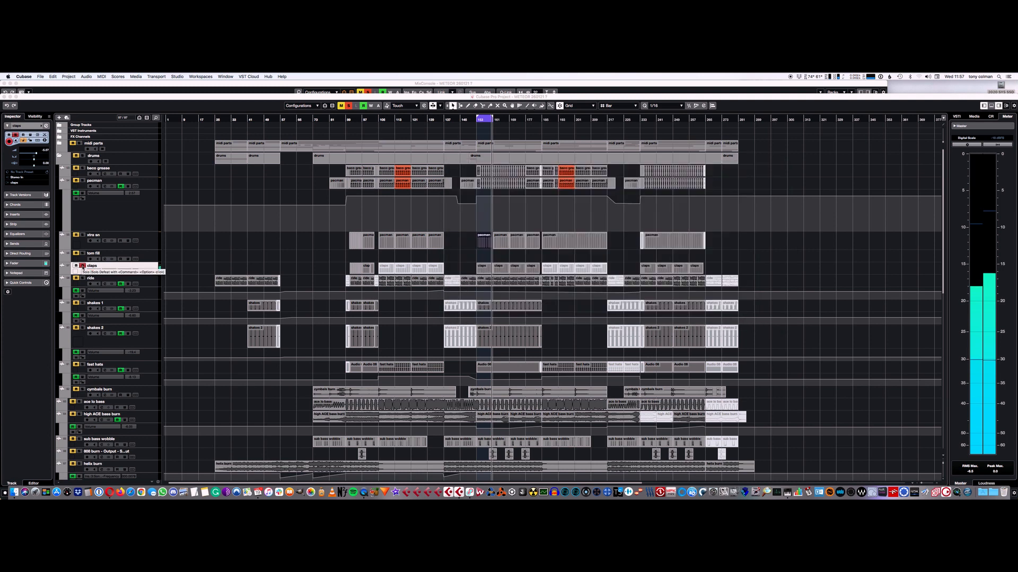
Open the ride track's channel settings and its The Glue compressor insert
click(105, 285)
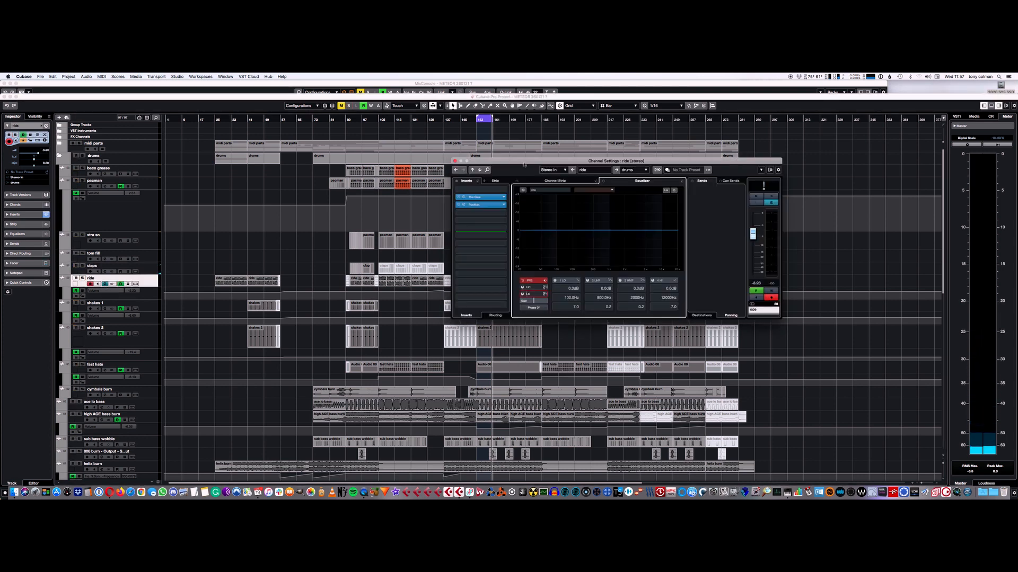
drag(522, 163, 568, 133)
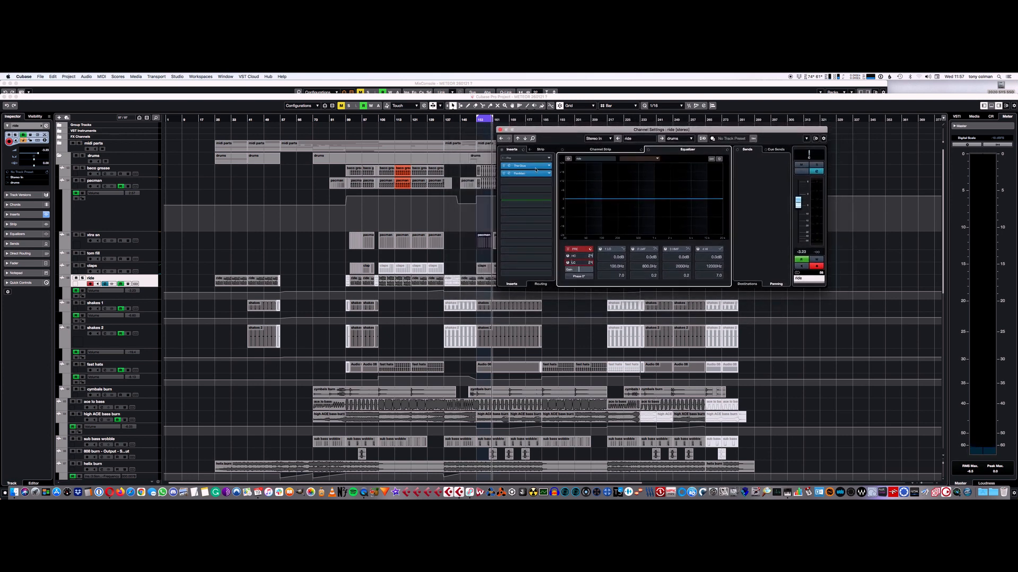
click(509, 168)
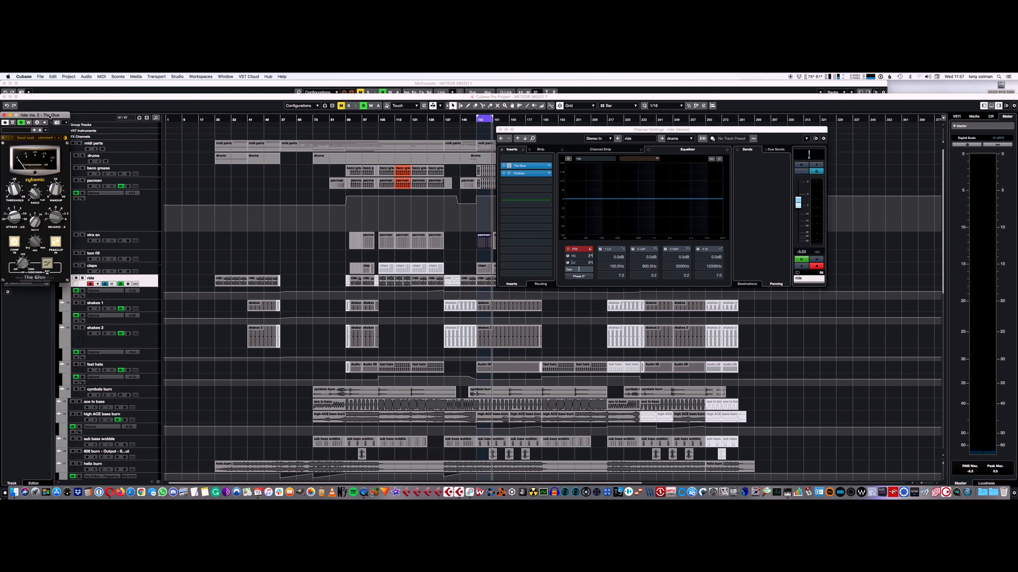
Open the ride track's PanMan insert and arrange it and The Glue beside the channel settings for inspection
drag(49, 116, 448, 129)
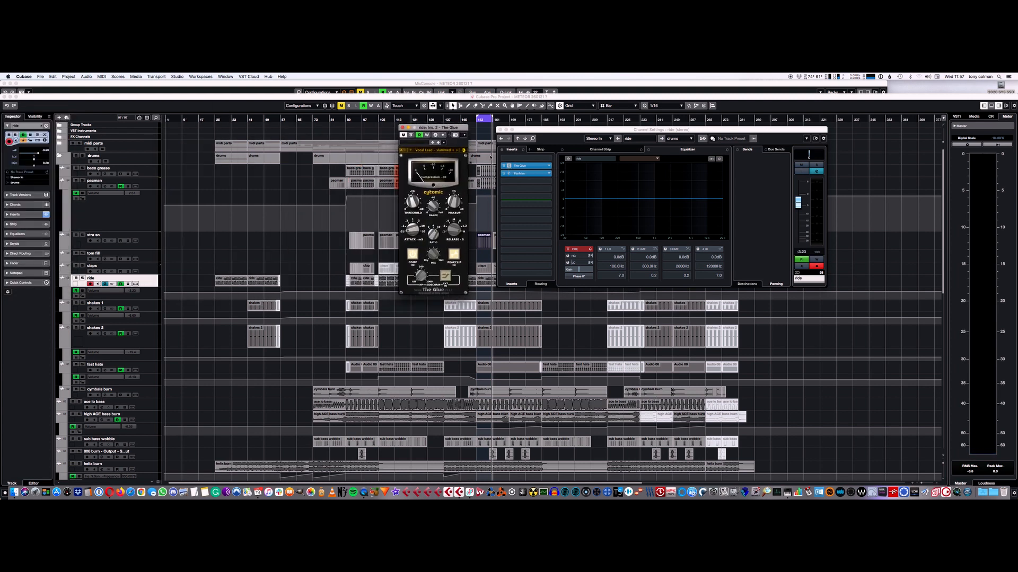
click(508, 173)
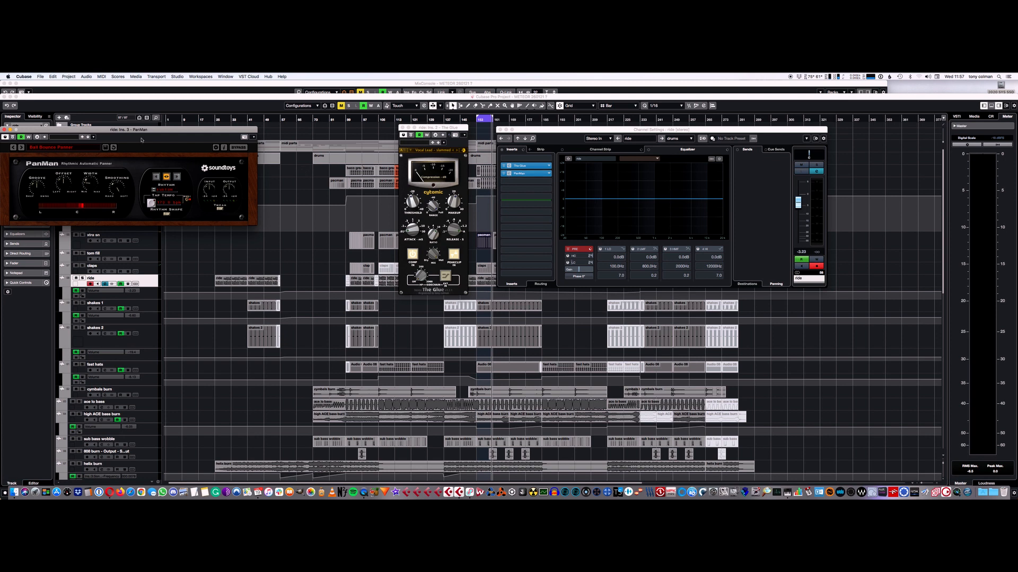
drag(145, 133, 647, 297)
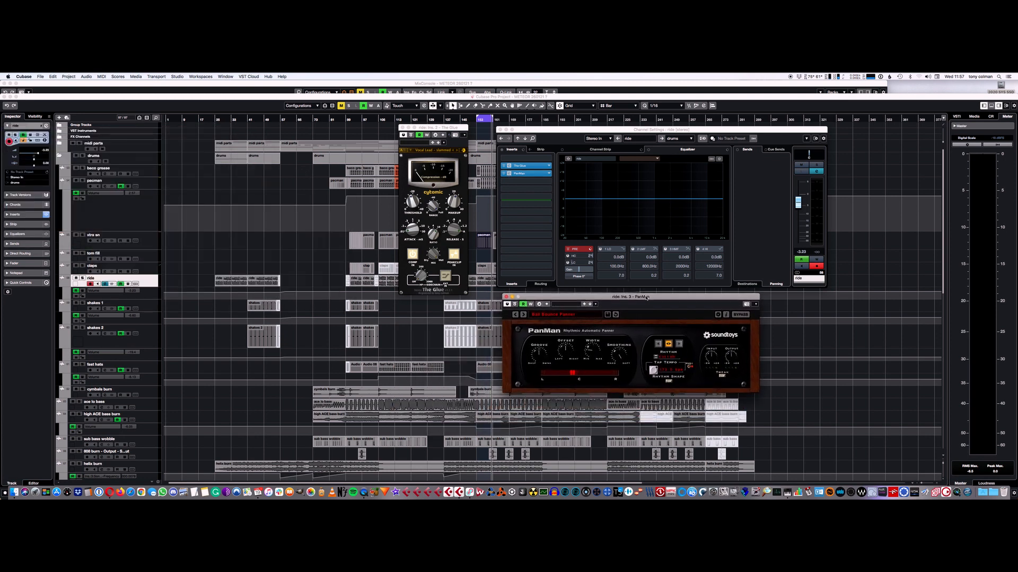
Solo the ride track, play it back to audition its compression and panning, and unsolo it
click(83, 278)
key(space)
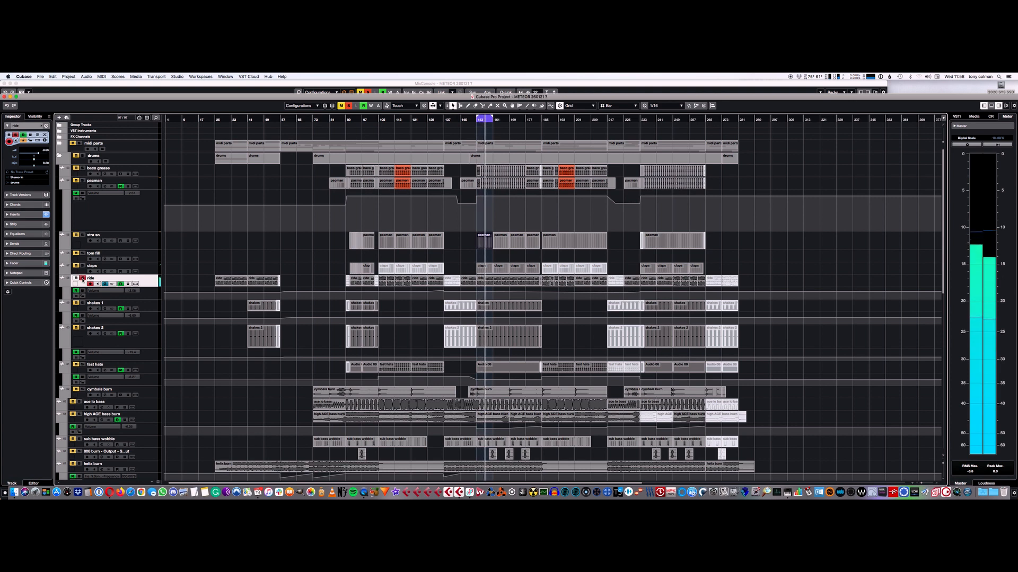
click(82, 278)
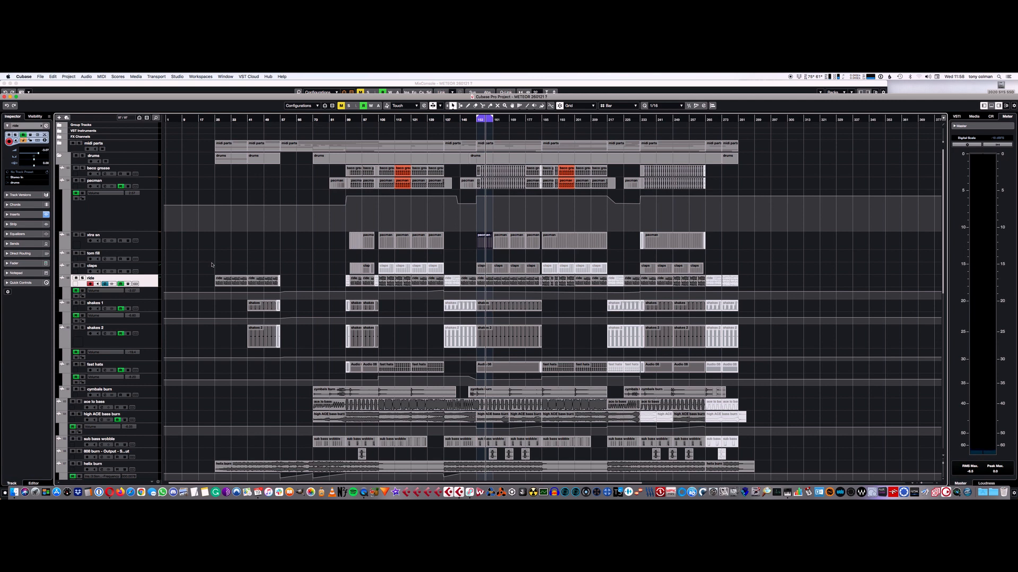
Solo the shakes 1 and shakes 2 tracks and audition the two shaker layers
click(83, 304)
click(83, 328)
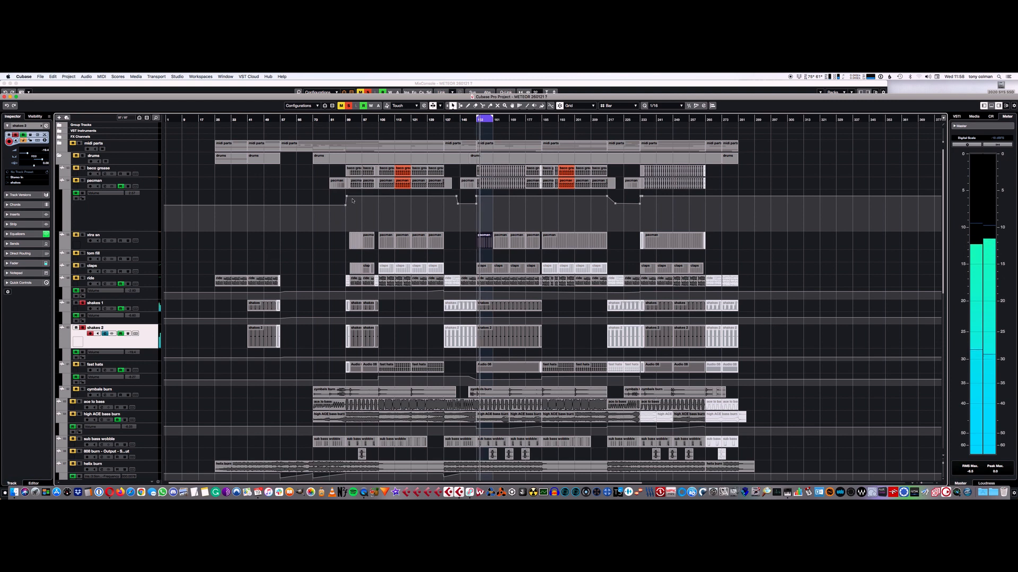
click(83, 329)
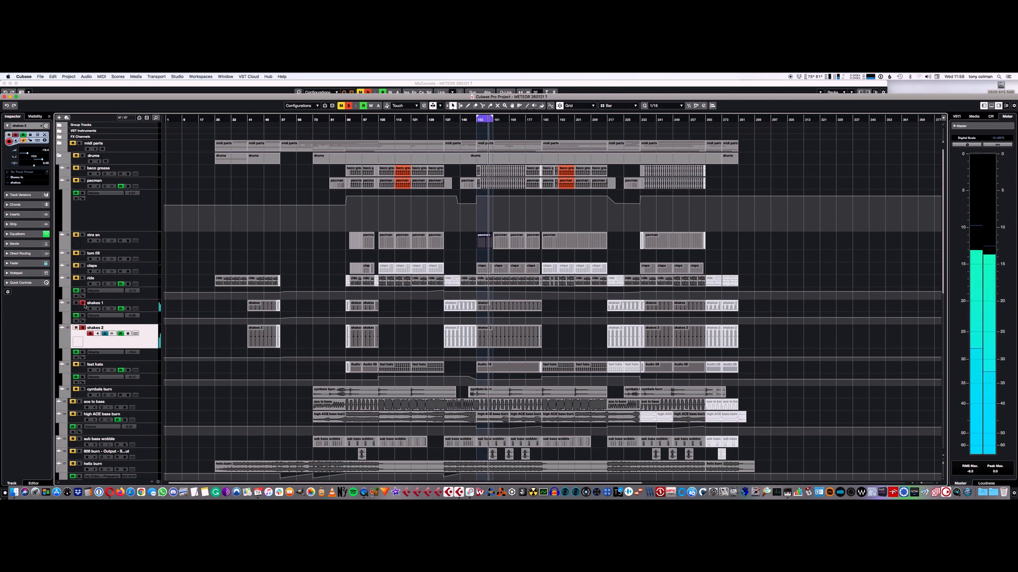
click(82, 303)
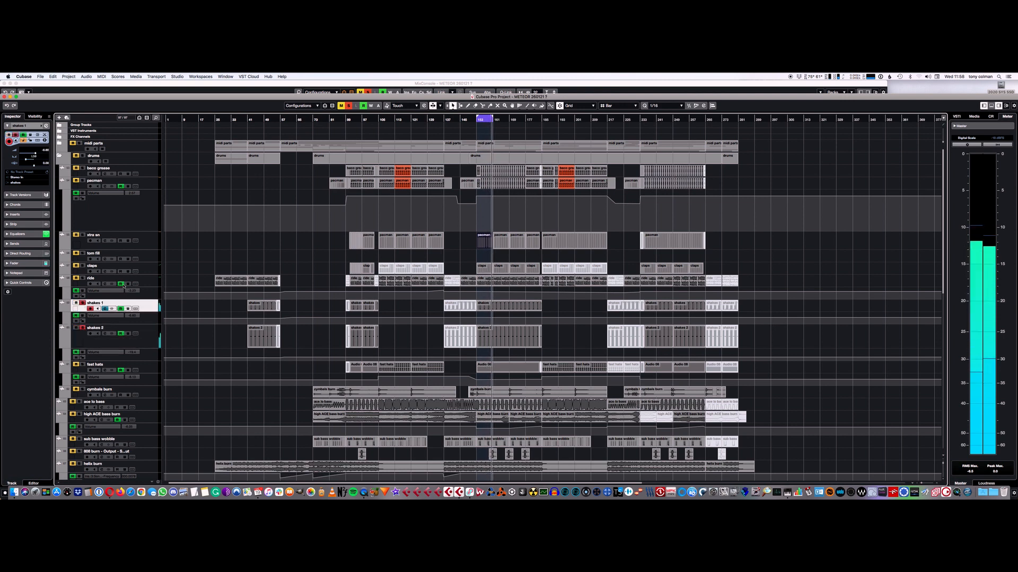
Find the shakes group channel in the MixConsole and open its channel settings
key(F3)
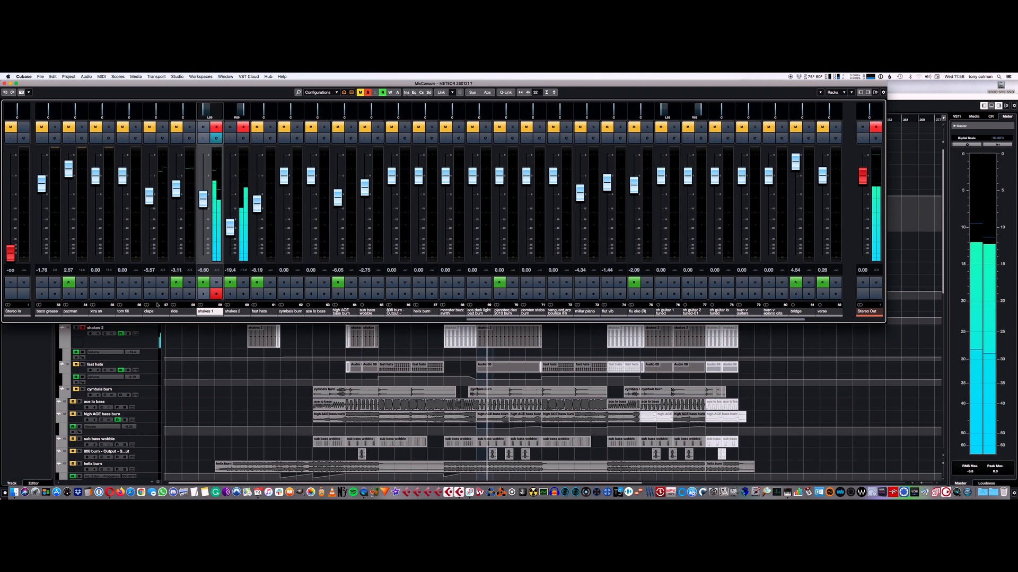
click(95, 320)
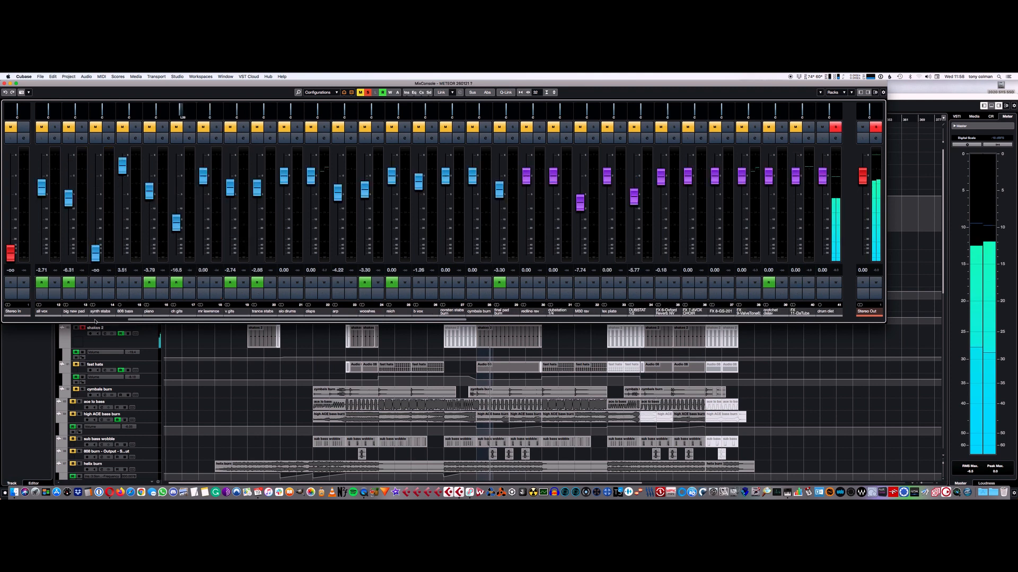
click(95, 320)
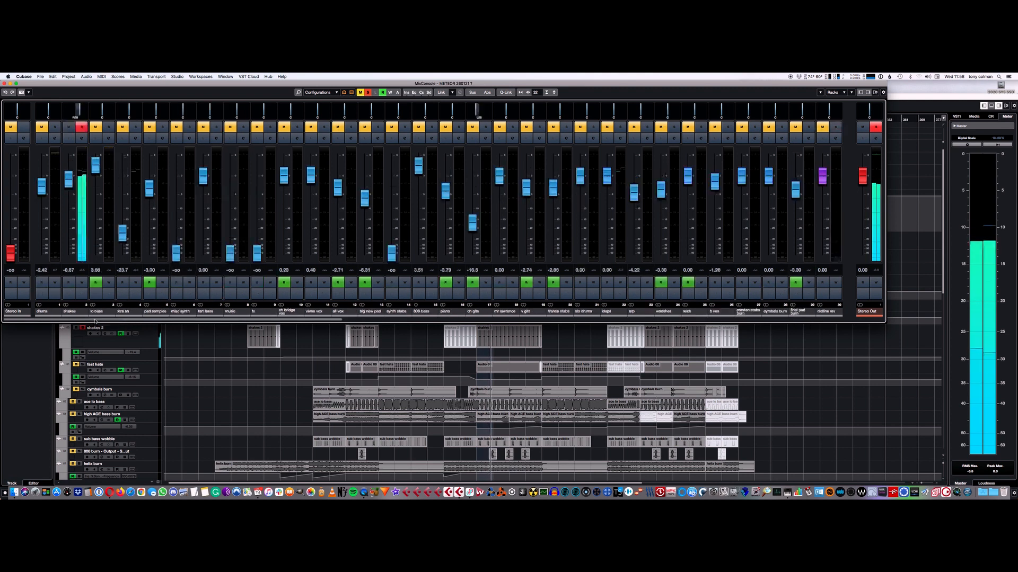
click(82, 138)
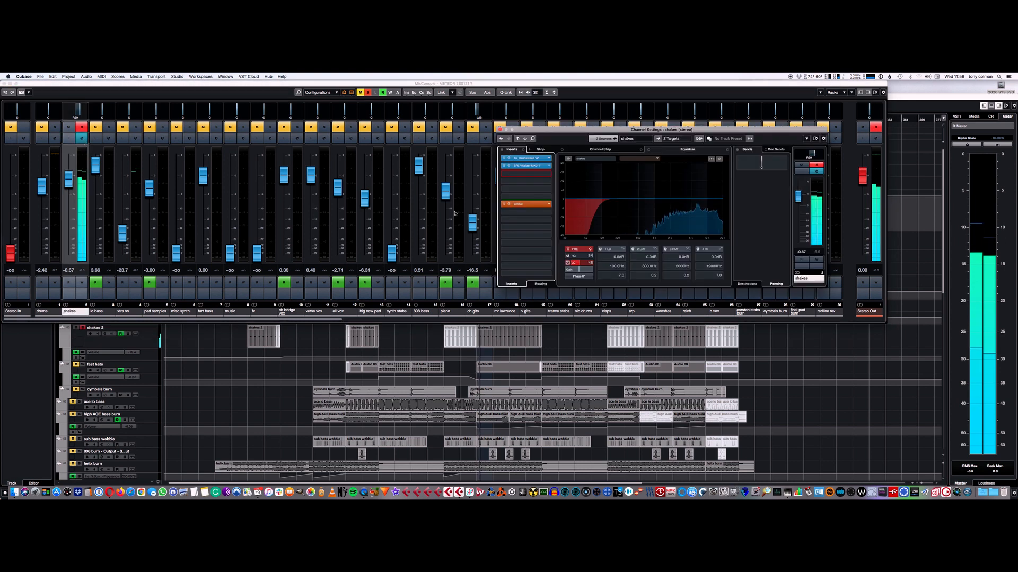
Inspect the bx_cleansweep V2 filter insert on the shakes group and close it
click(509, 158)
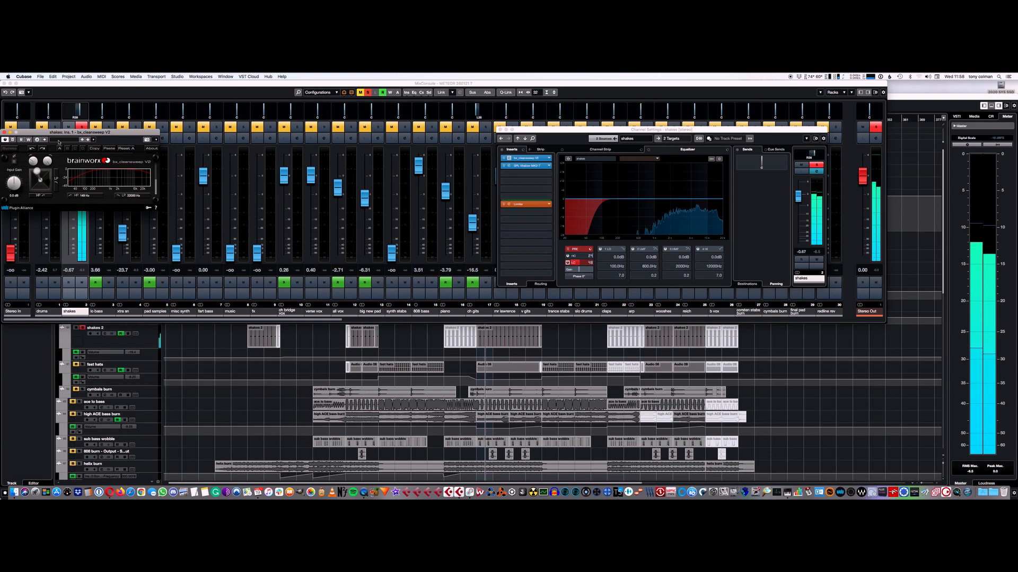
drag(76, 133, 407, 154)
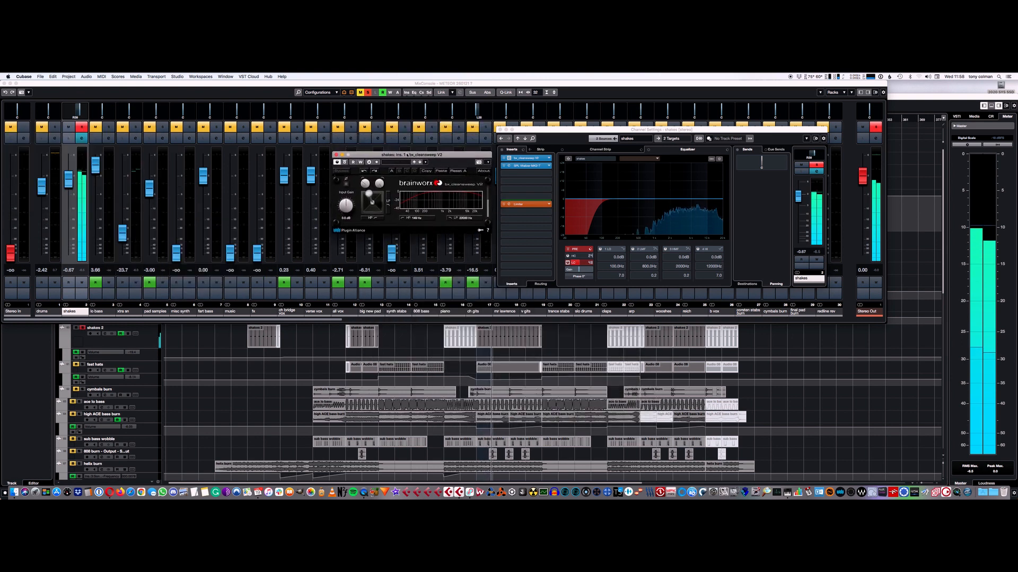
click(336, 155)
Compare the shakes group with its SPL Vitalizer MK2-T insert bypassed and re-enabled, and close the plug-in
click(508, 167)
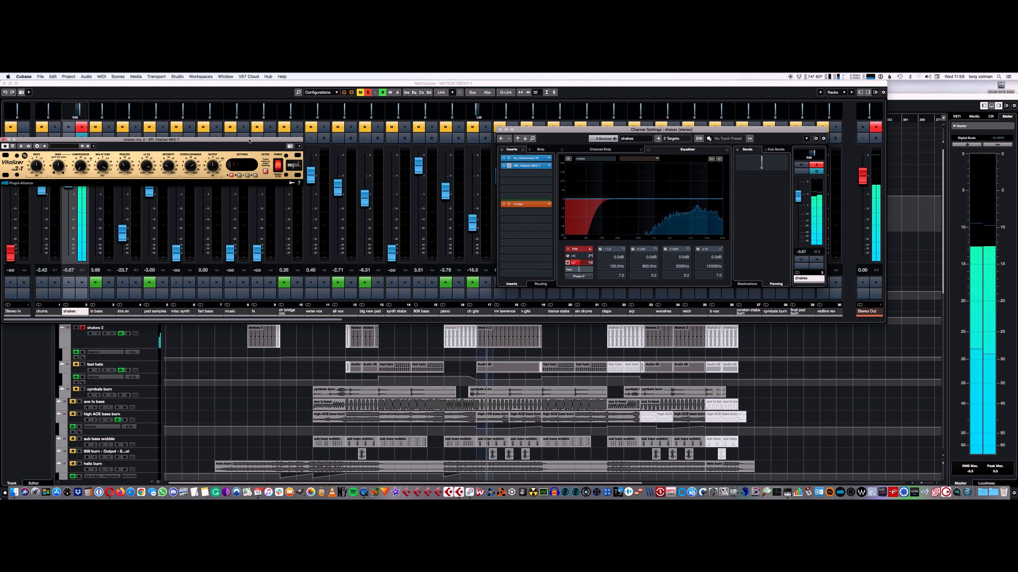
drag(249, 140, 407, 239)
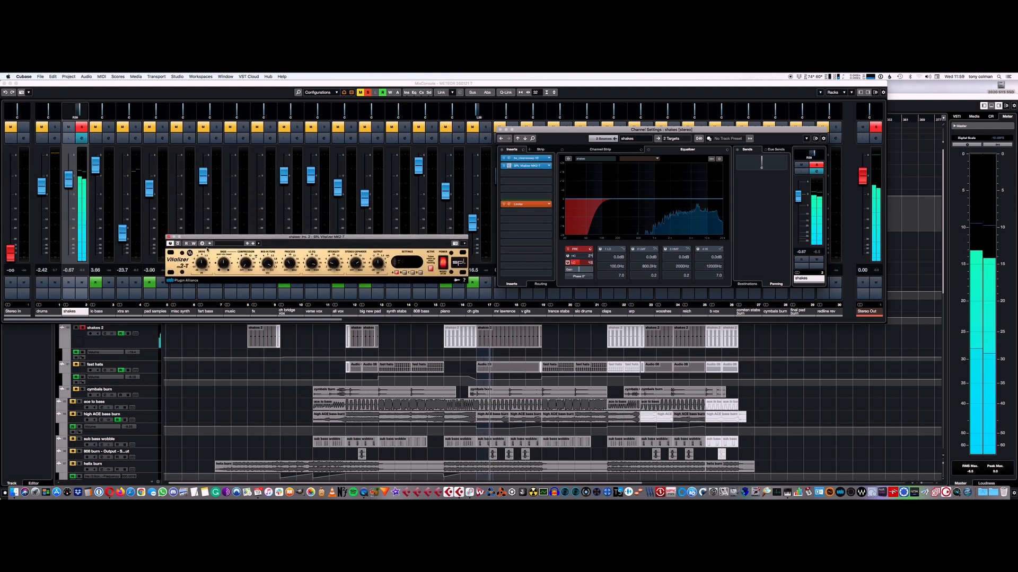
click(178, 244)
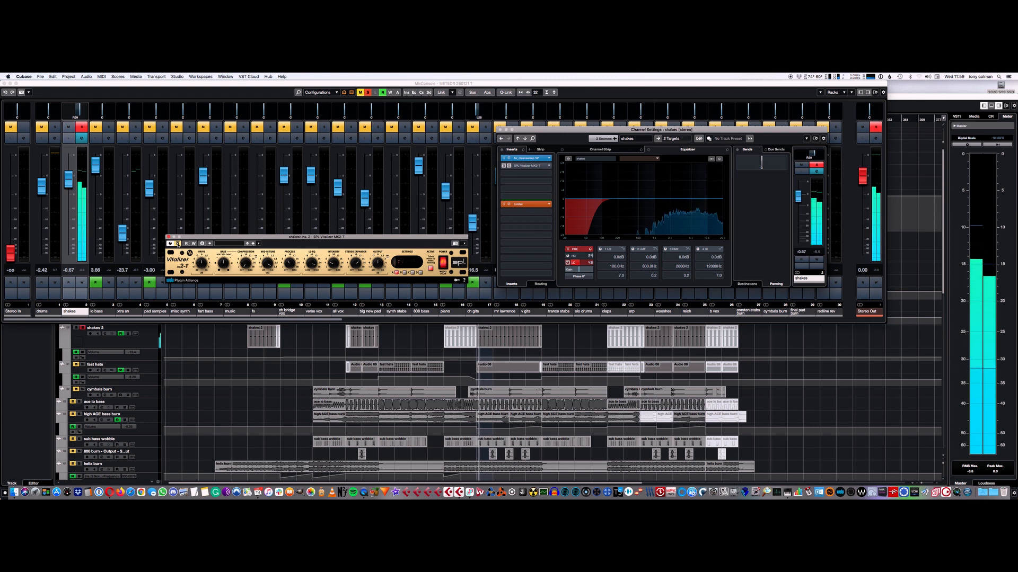
click(178, 244)
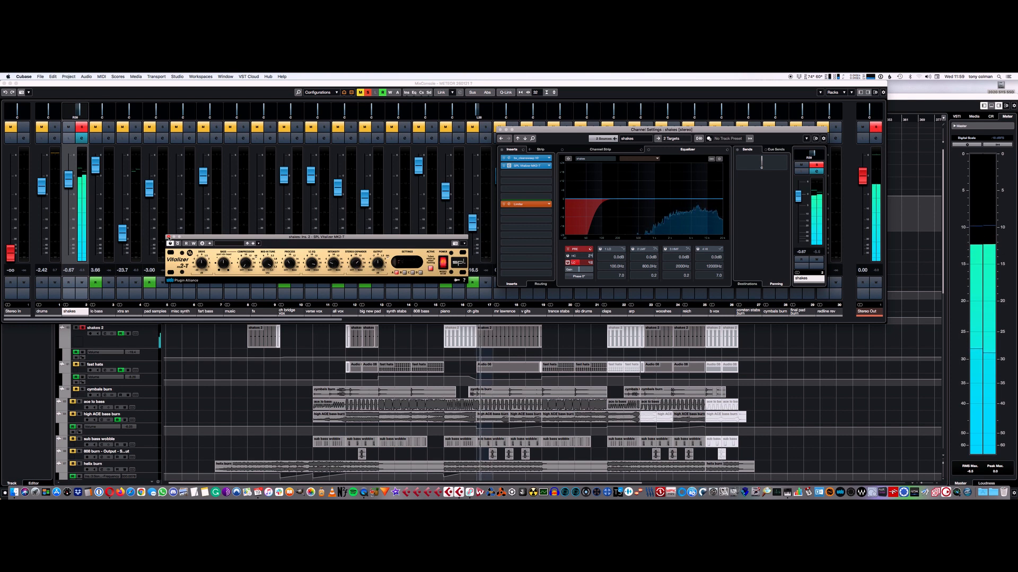
click(168, 236)
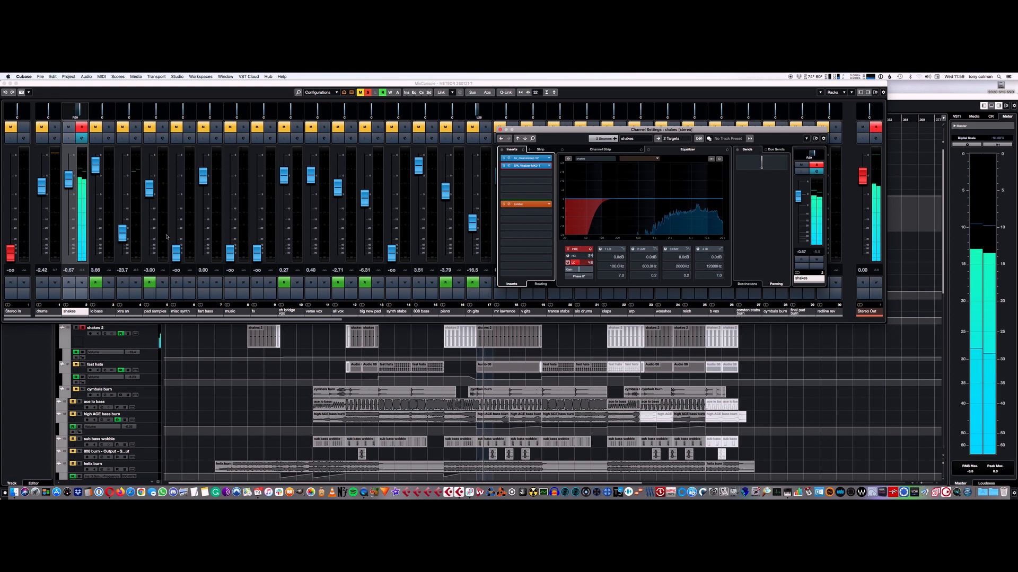
Return to the project window, stop playback and clear all track solos
click(341, 380)
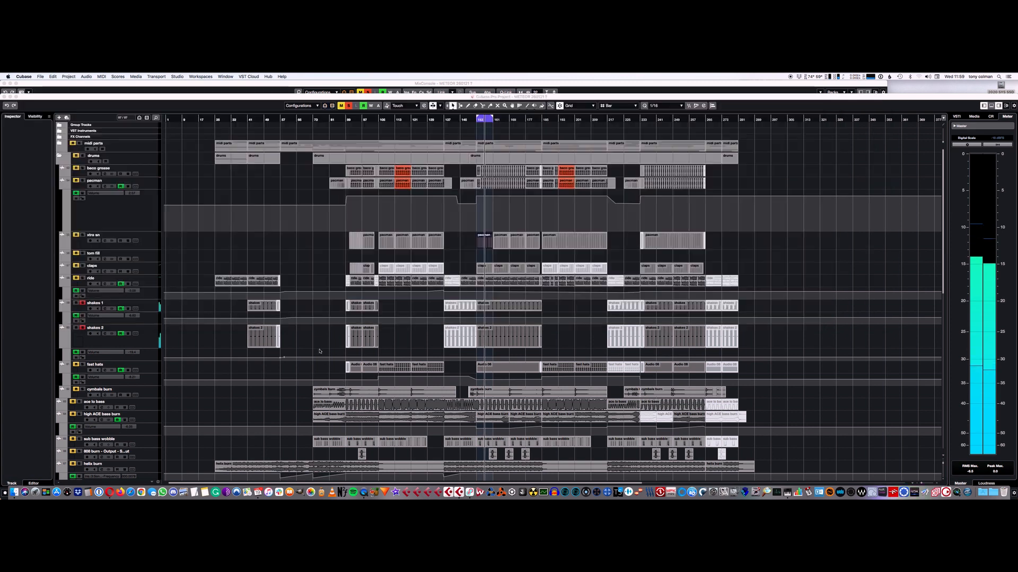
key(space)
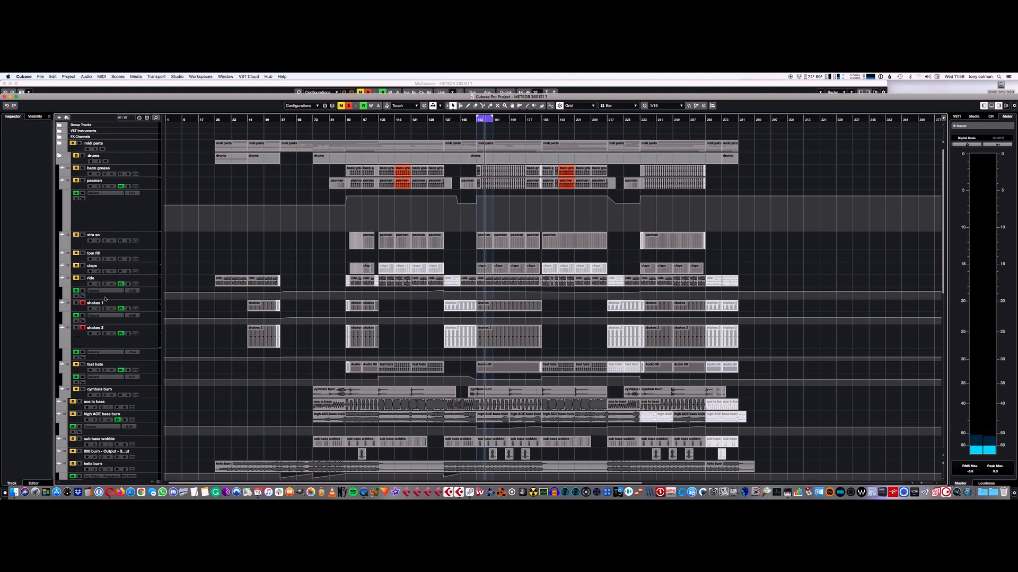
click(347, 105)
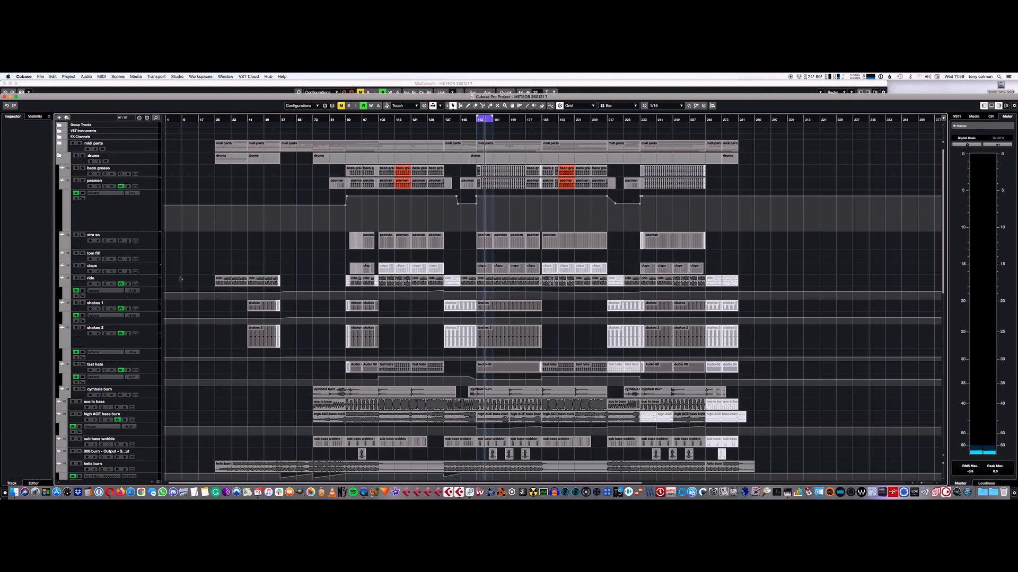
Play the looped section from its start with the fast hats track soloed and open that track's channel settings
click(87, 367)
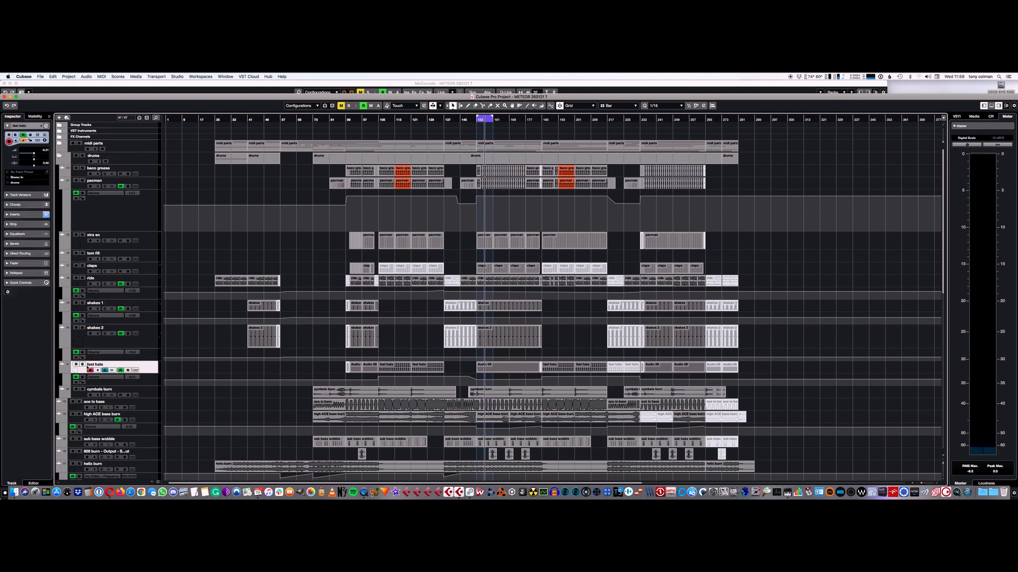
key(KP_1)
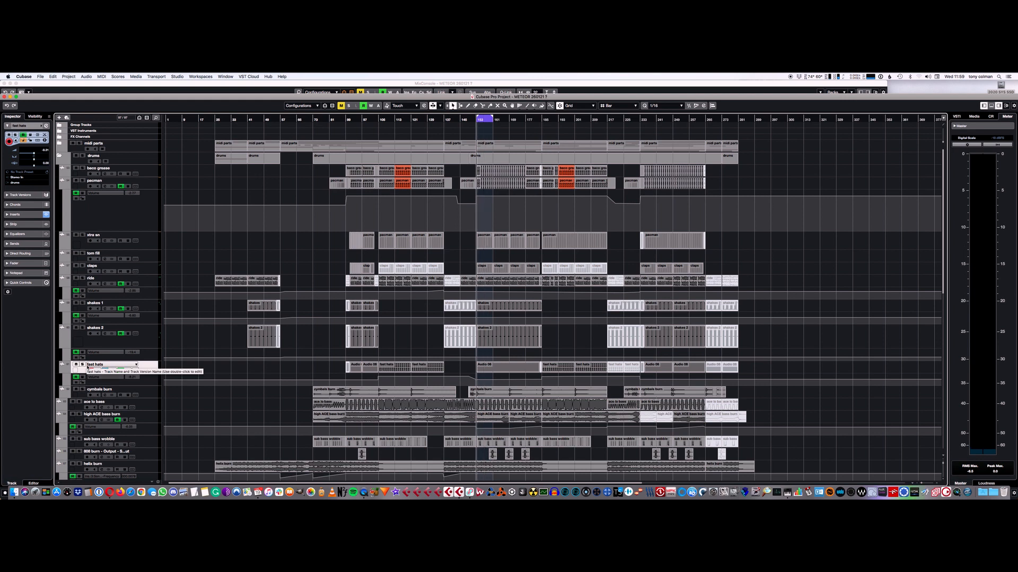
key(space)
click(83, 365)
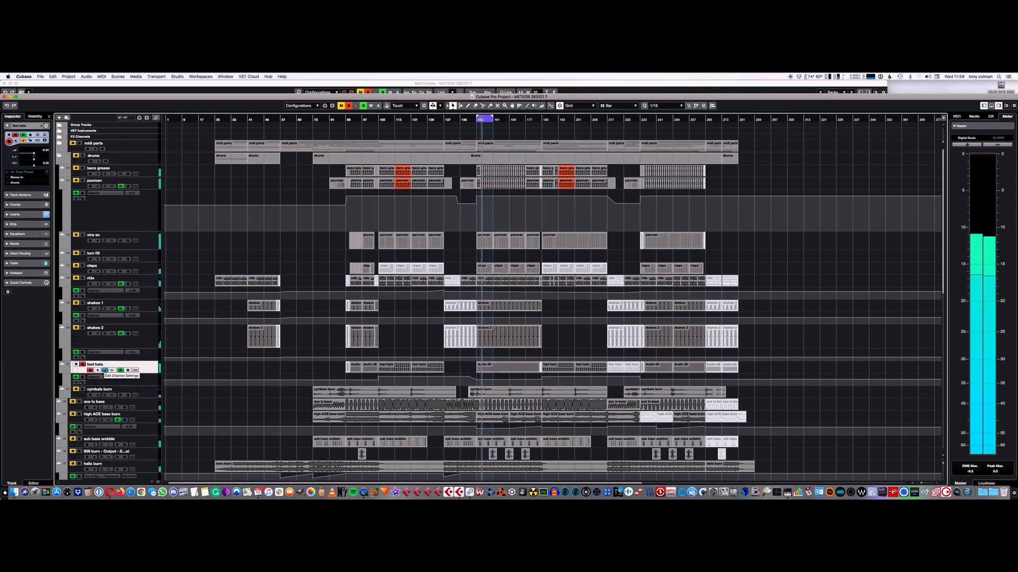
click(105, 370)
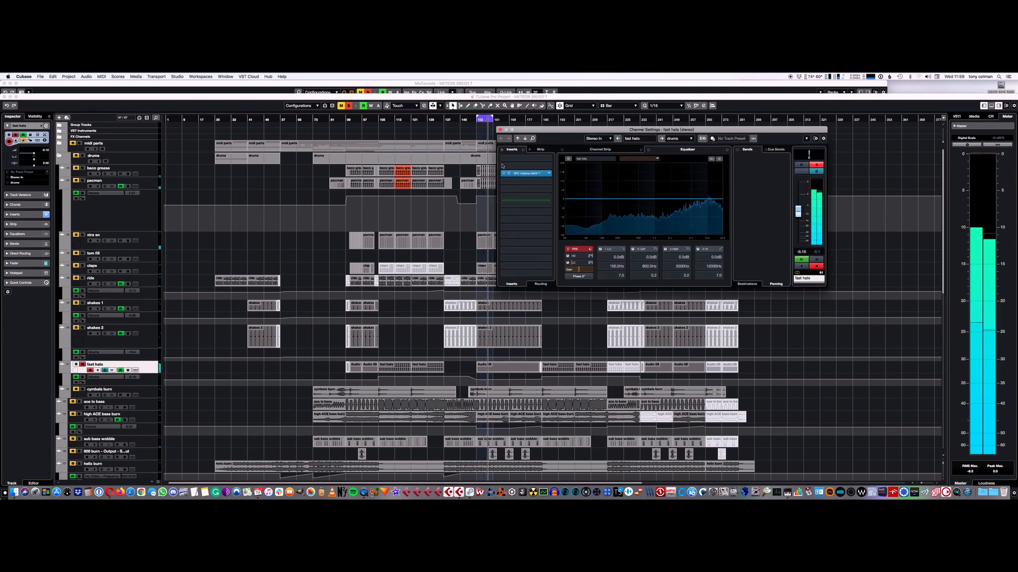
Set the fast hats low-cut filter slope to 48 dB/Oct, raise its cutoff frequency and close the channel settings
click(590, 262)
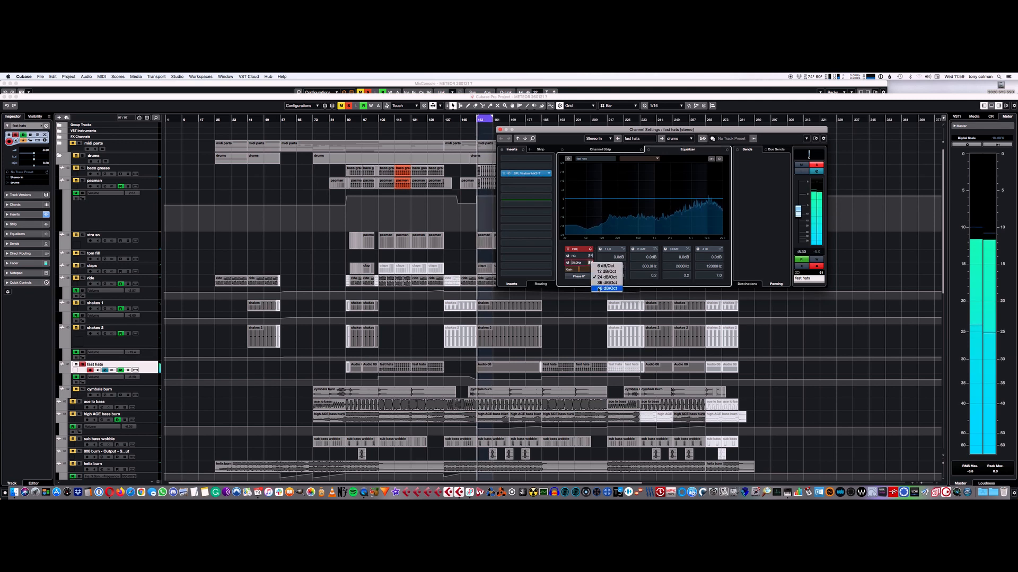
click(599, 288)
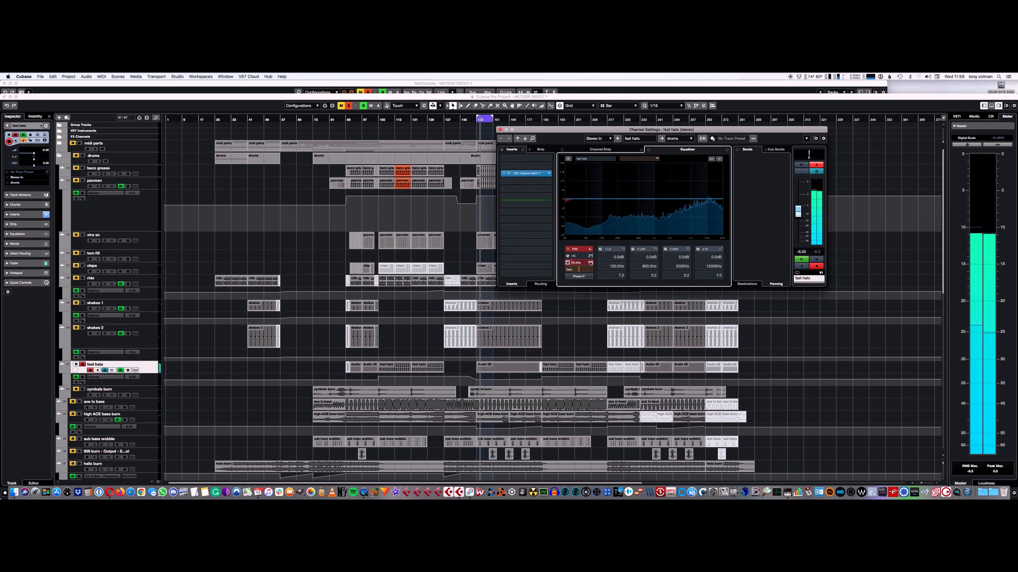
drag(589, 262, 602, 262)
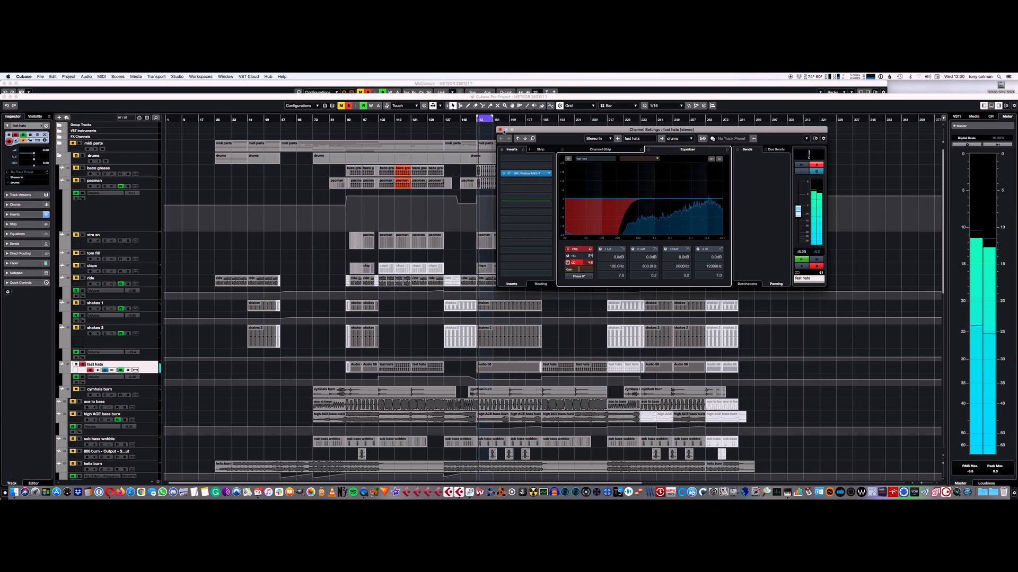
click(500, 129)
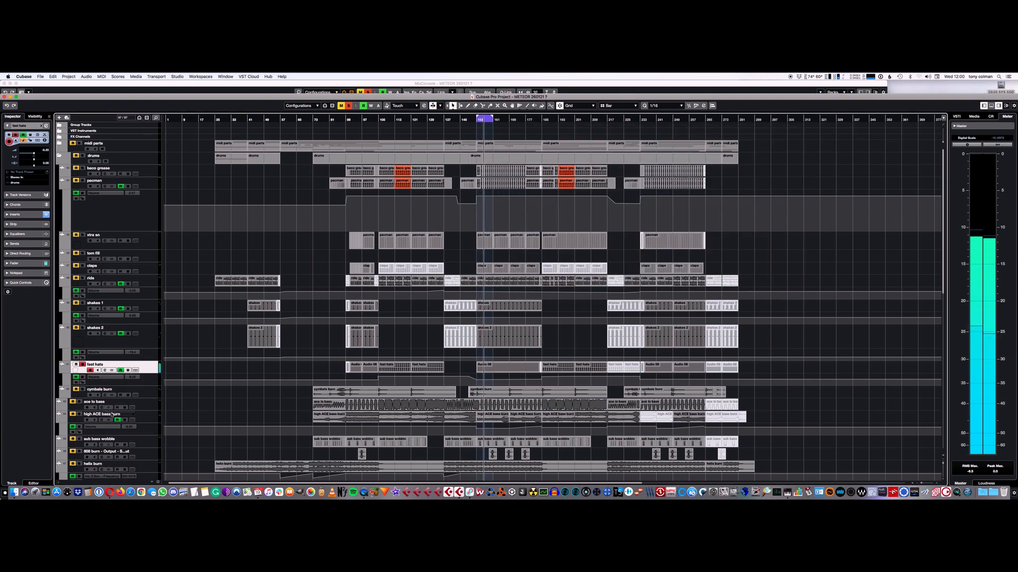
Solo the cymbals burn track instead of the fast hats and play from just before the looped section
click(84, 391)
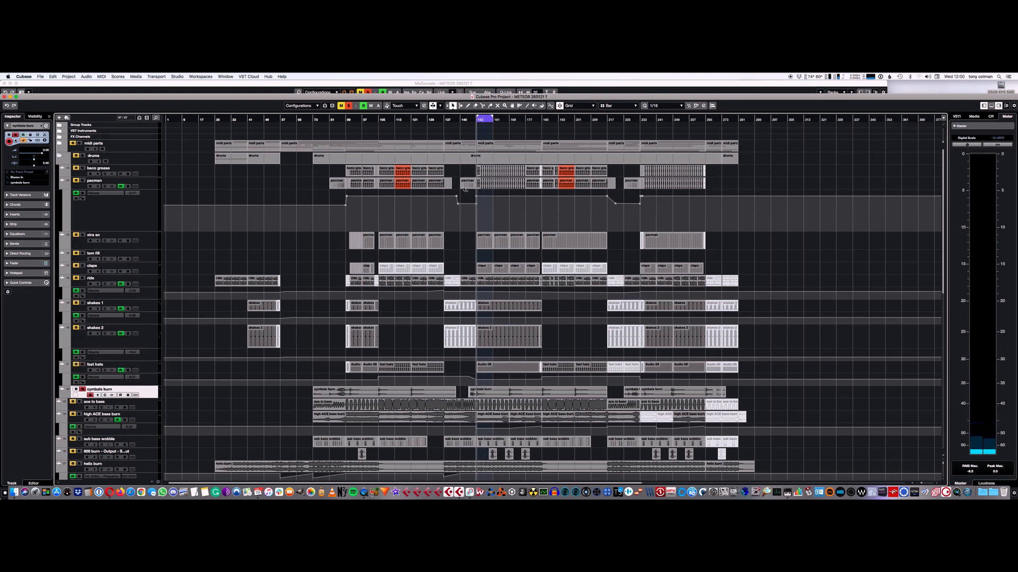
click(469, 122)
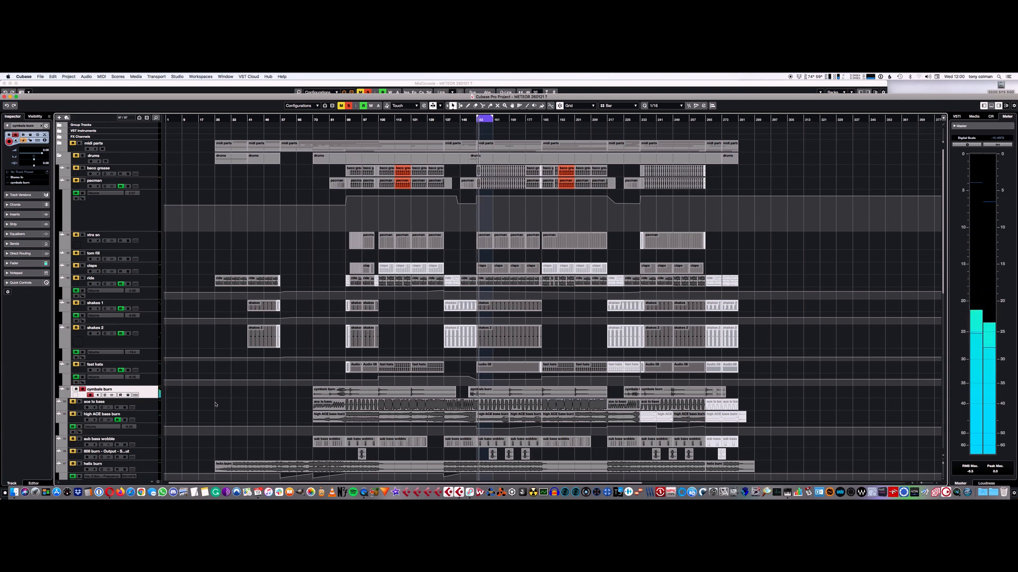
Open the cymbals burn group's channel settings from the MixConsole, set its low-cut filter to 48 dB/Oct and raise the cutoff frequency
click(213, 95)
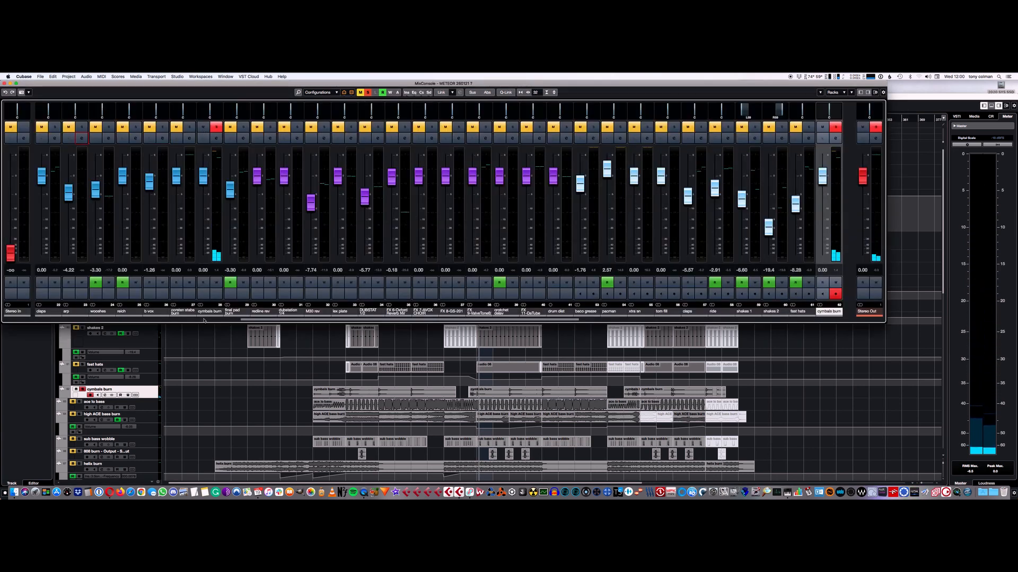
click(216, 139)
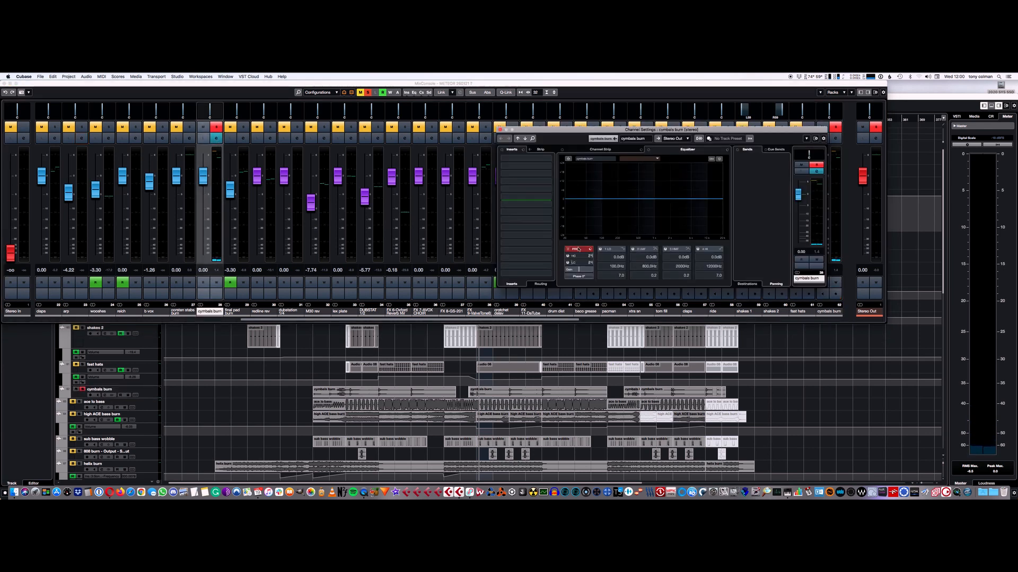
click(591, 263)
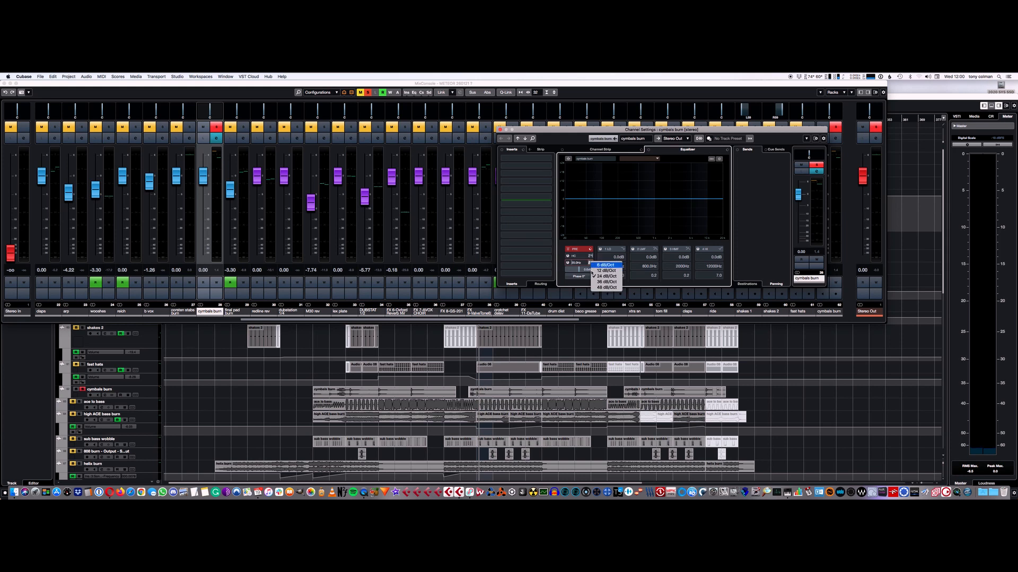
click(596, 289)
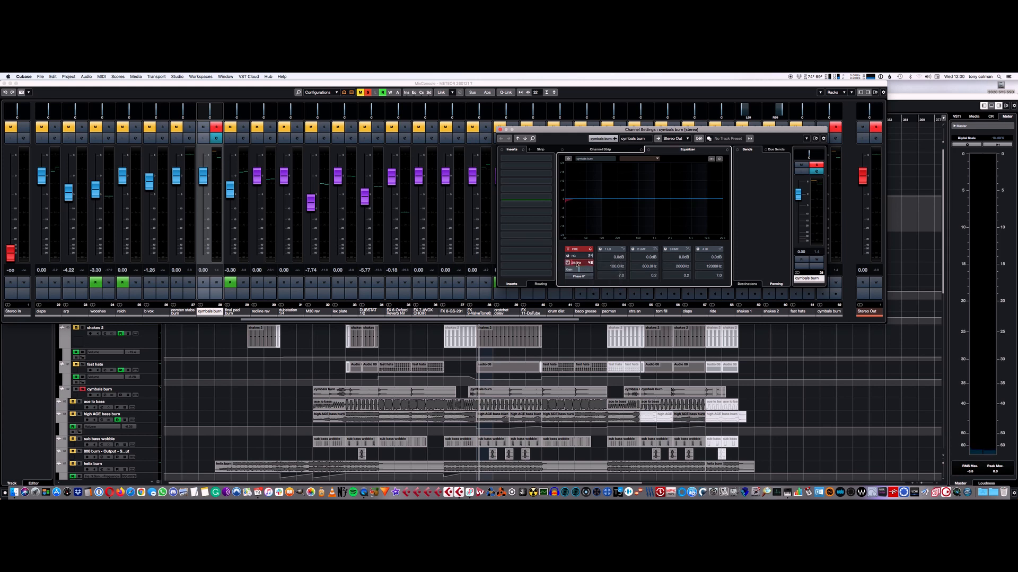
drag(594, 264, 606, 265)
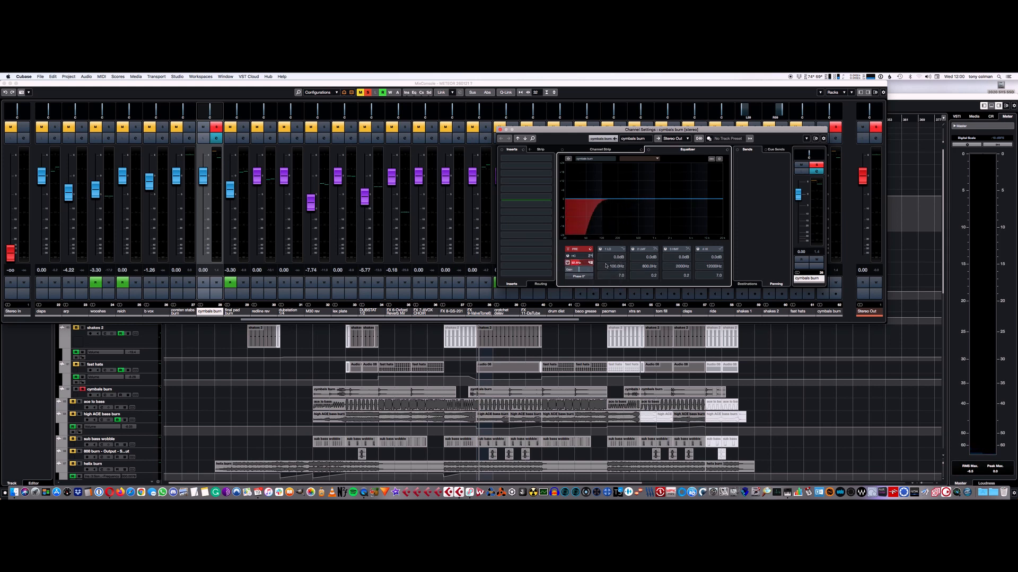
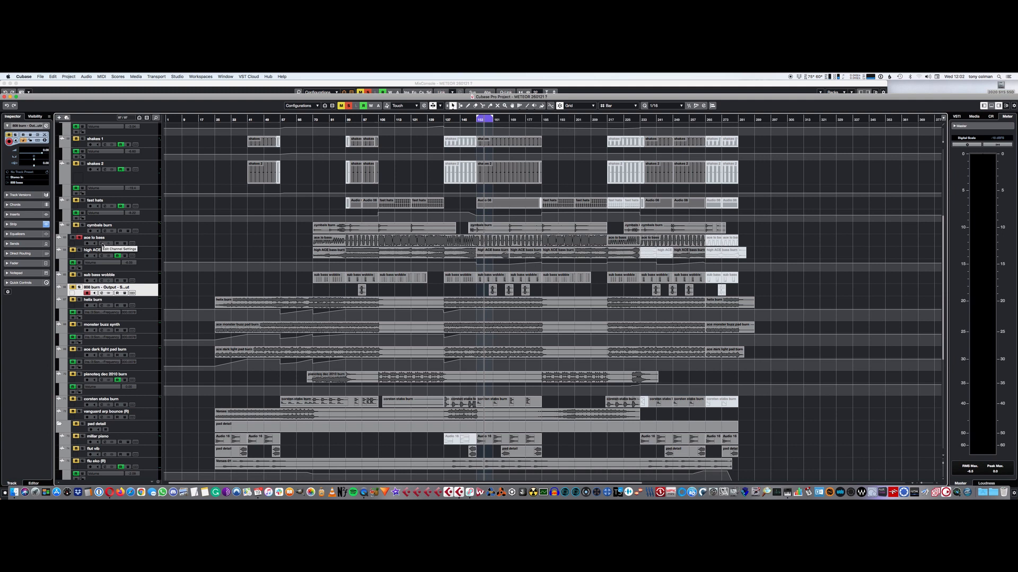
Check the ace lo bass track's channel settings, close them and show the VST Instruments rack
click(102, 243)
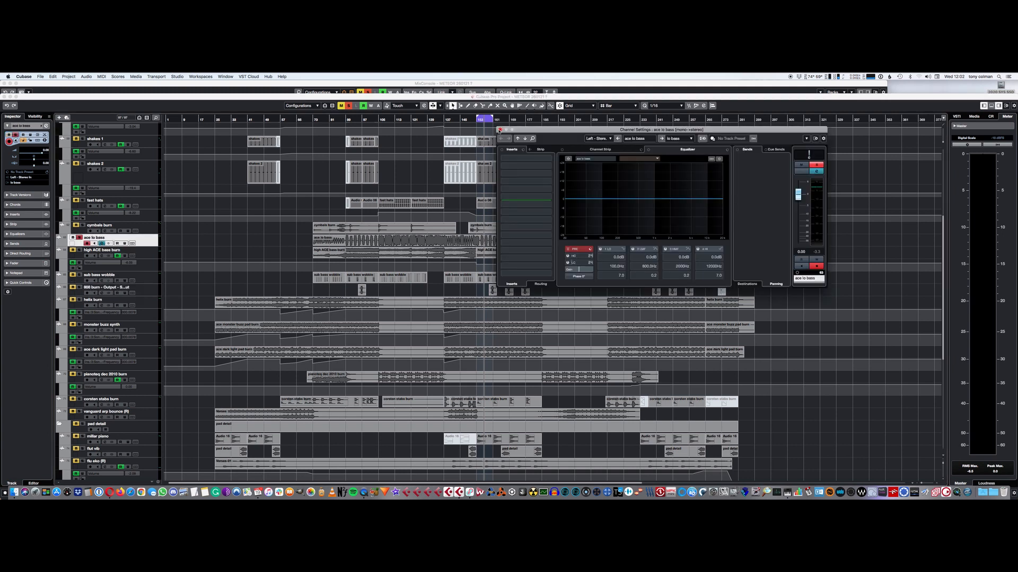
click(498, 129)
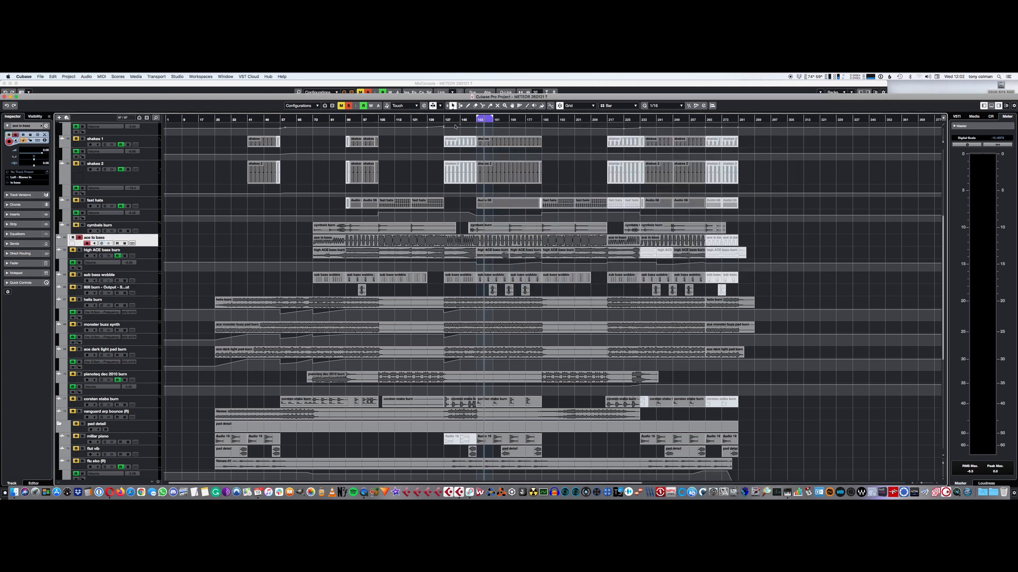
key(F11)
key(F11)
key(F11)
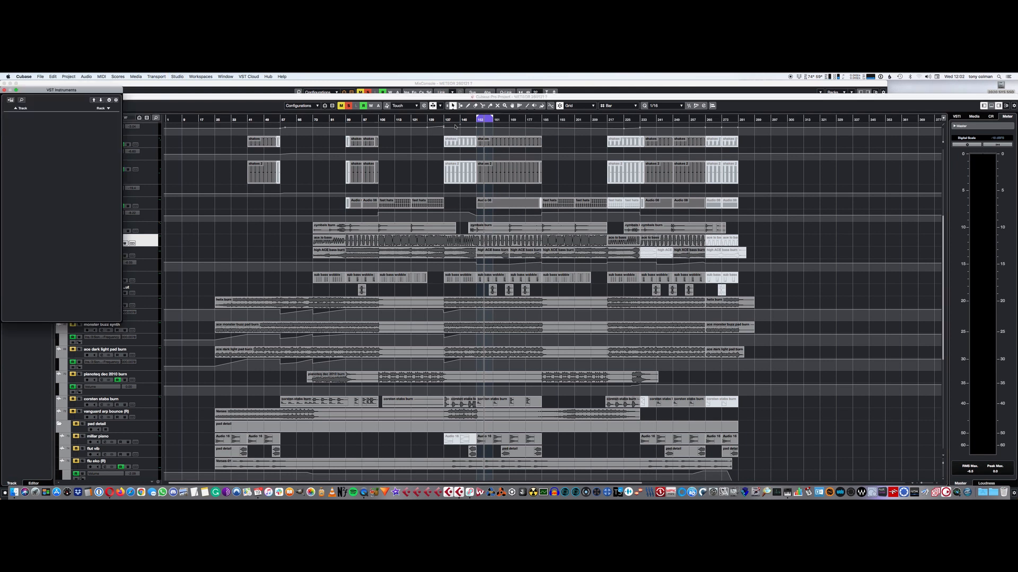
Add one instrument track using the ACE synth, found by searching for "ace", with Stereo Out as its audio output
click(20, 108)
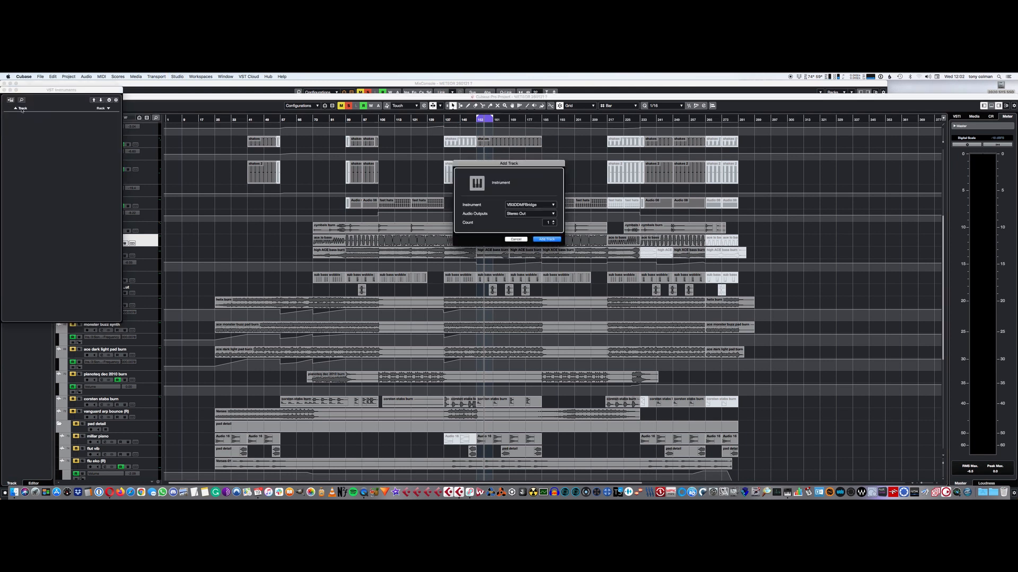
click(552, 205)
text(ace)
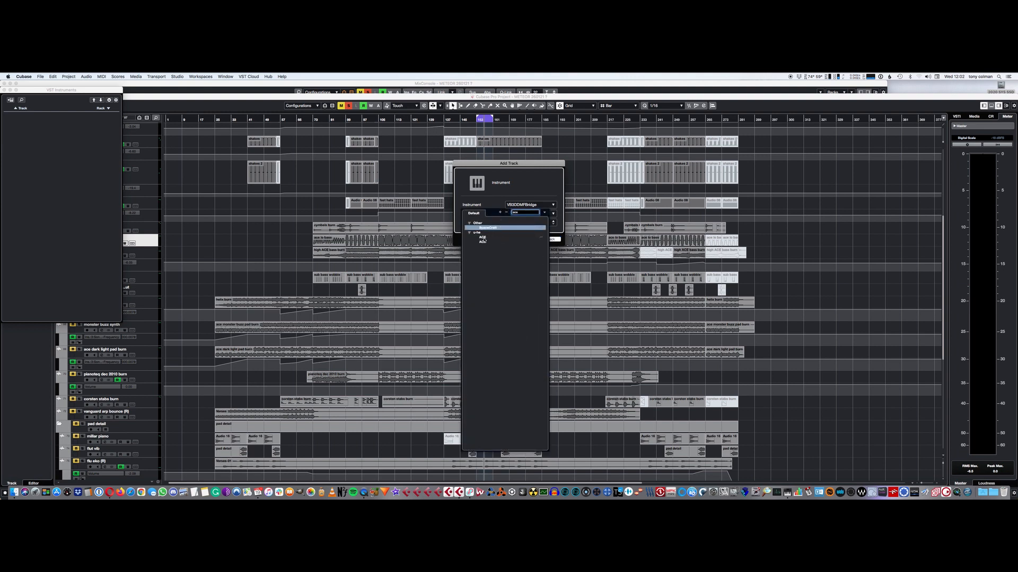
click(483, 240)
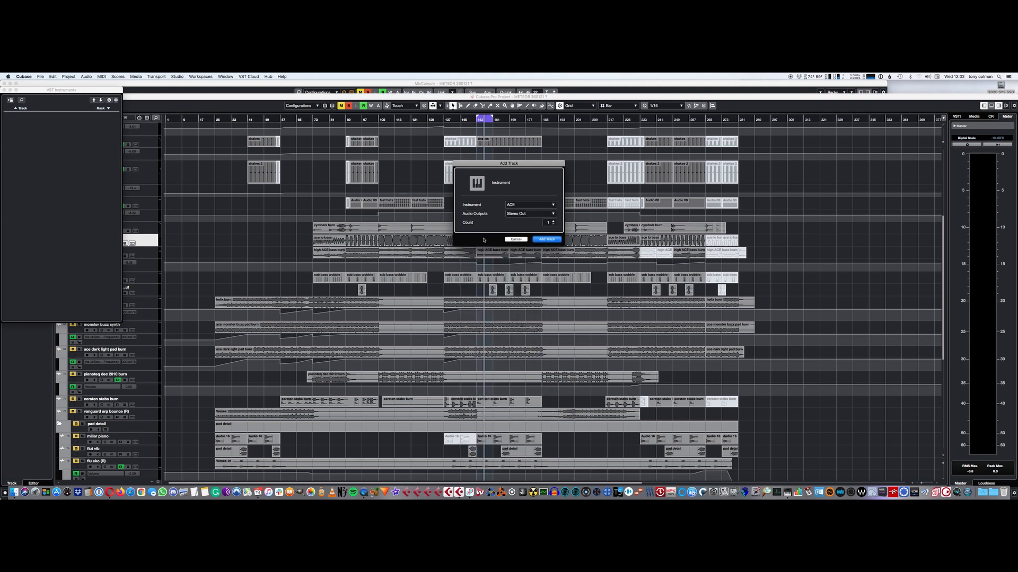
click(539, 240)
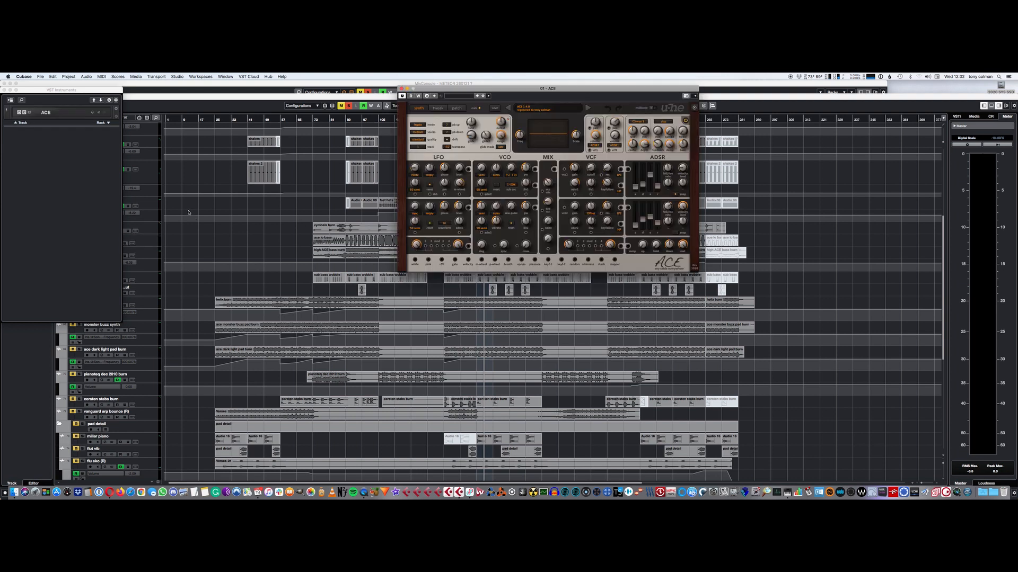
Move the ACE synth window aside, view its quality options, and close the synth and the VST Instruments rack
drag(536, 89, 306, 166)
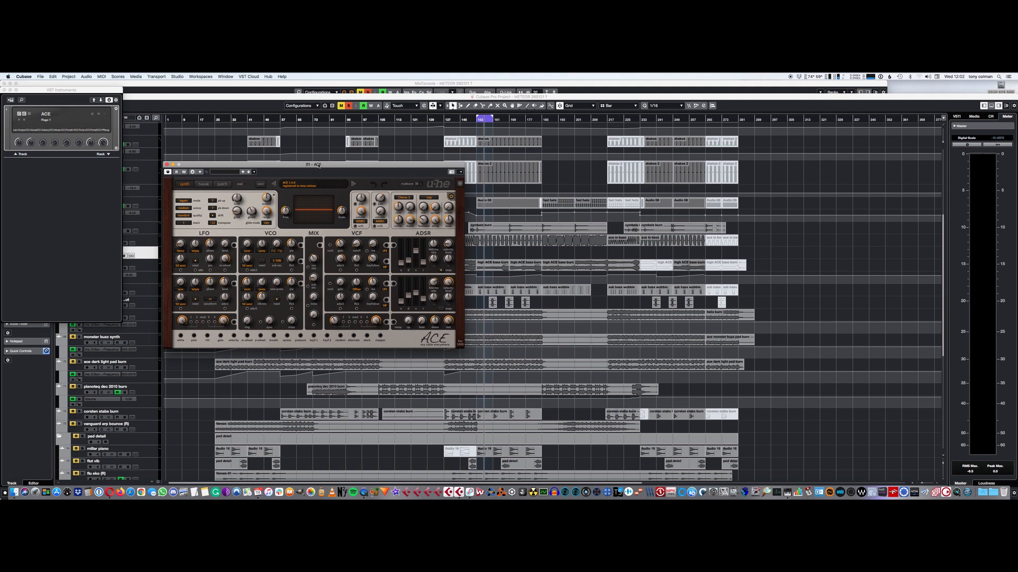
click(187, 217)
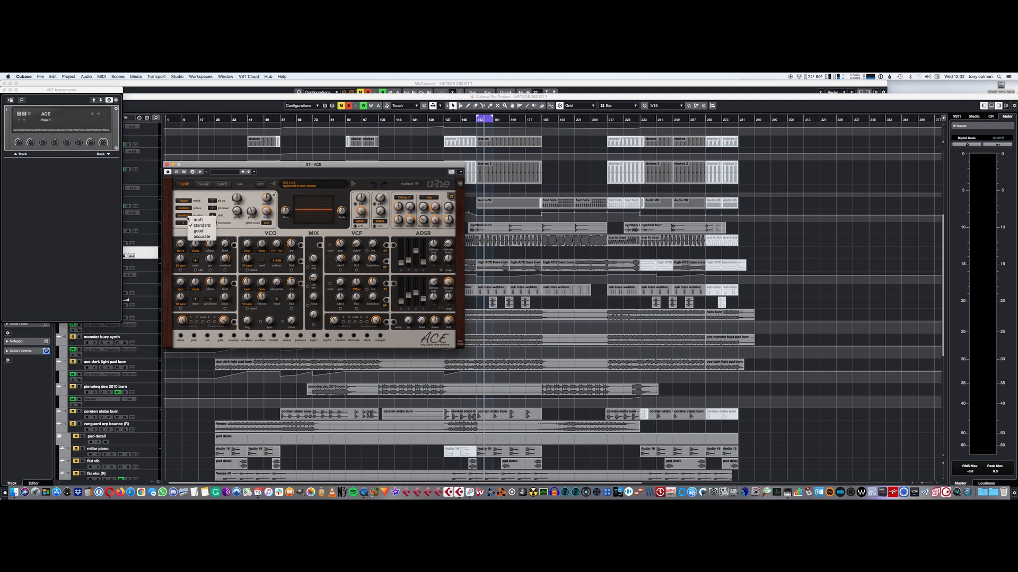
click(209, 171)
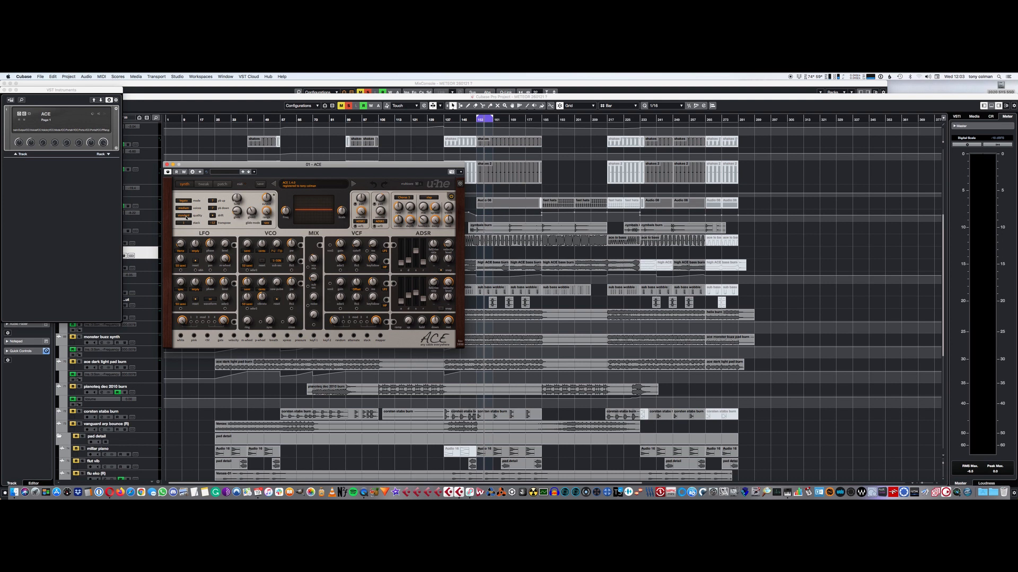
click(166, 164)
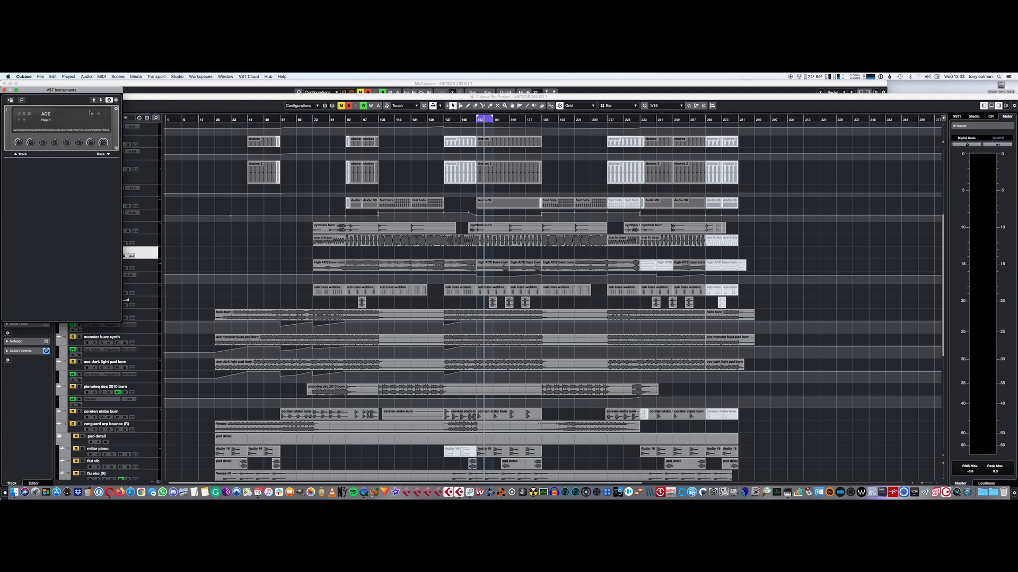
click(4, 90)
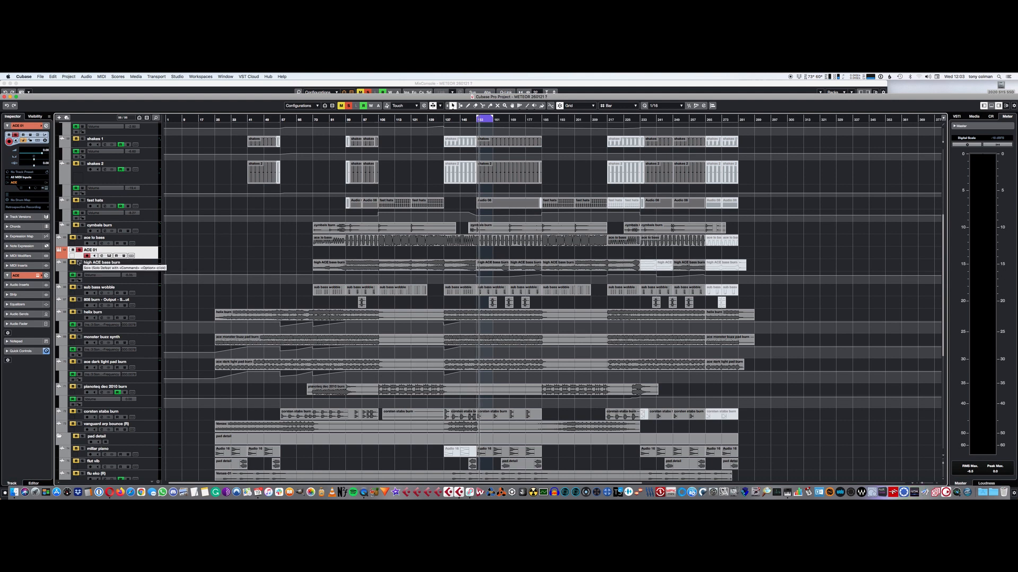
Play the soloed high ACE bass burn track from an earlier point in the song and open the fart bass group's channel settings
click(136, 267)
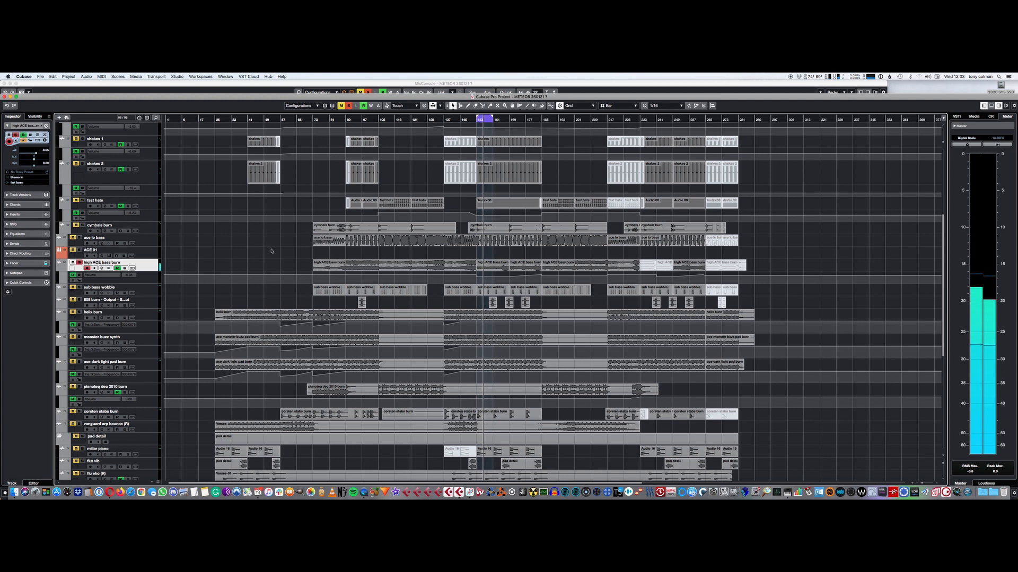
click(371, 120)
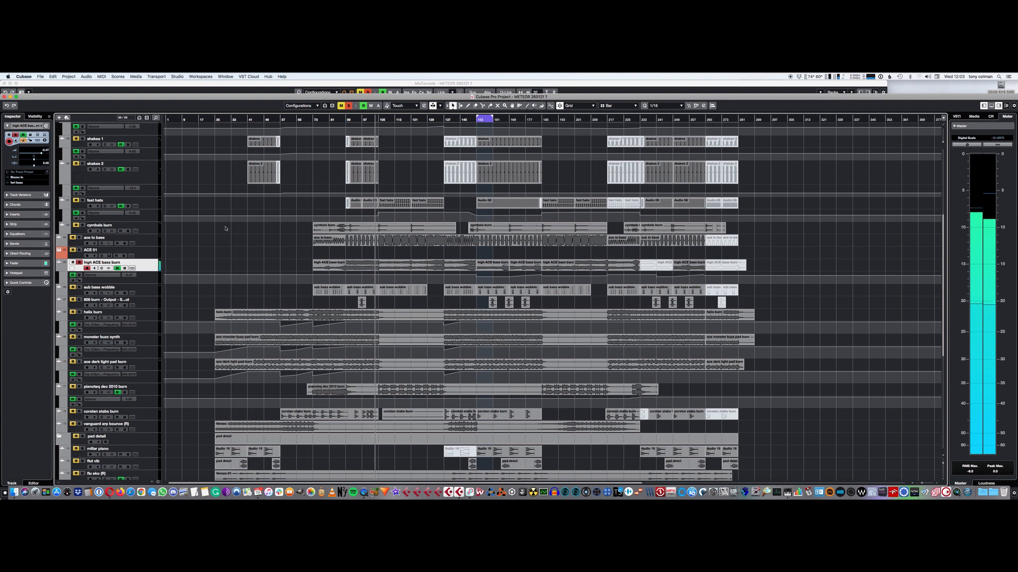
click(336, 86)
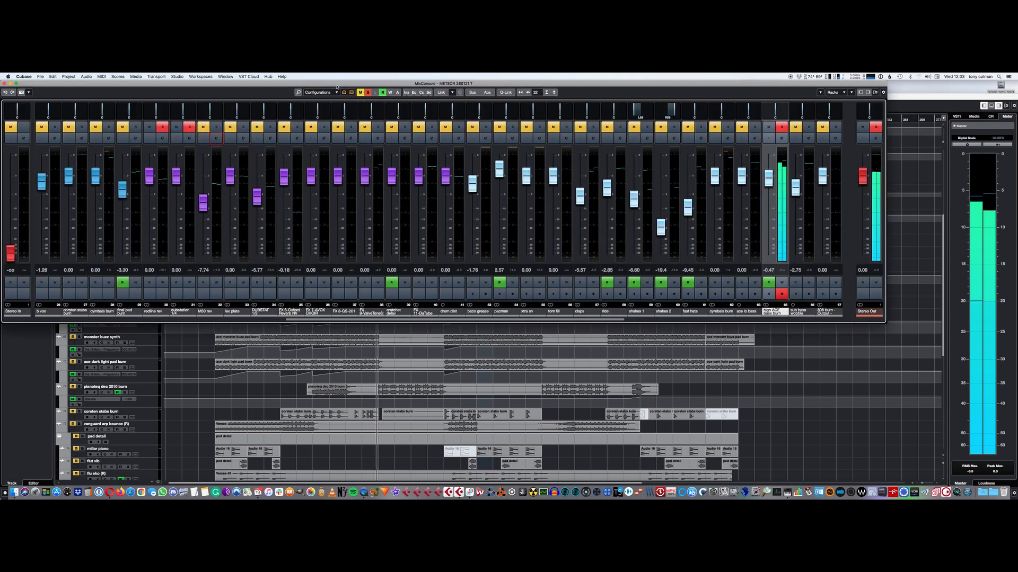
click(130, 320)
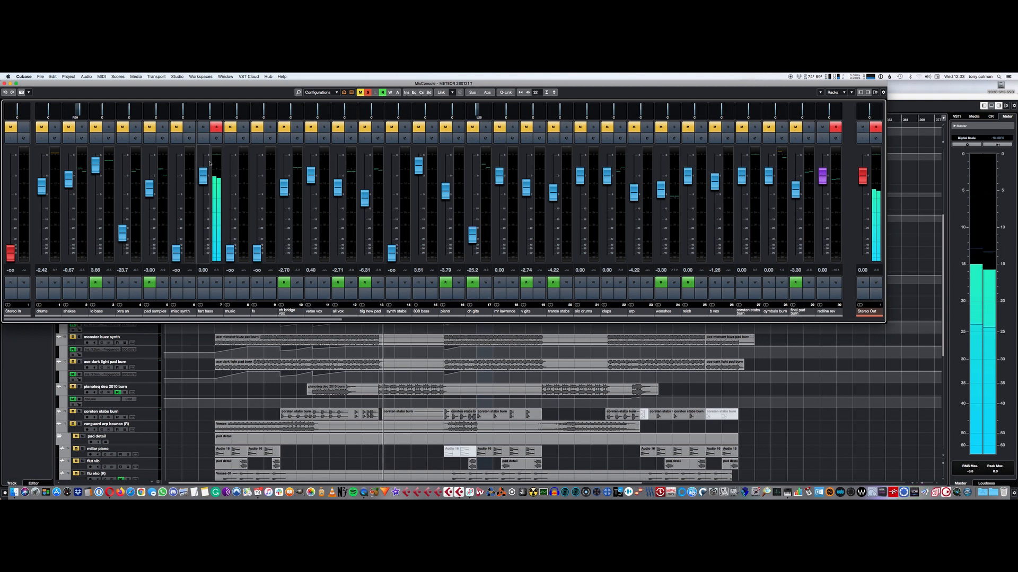
click(216, 139)
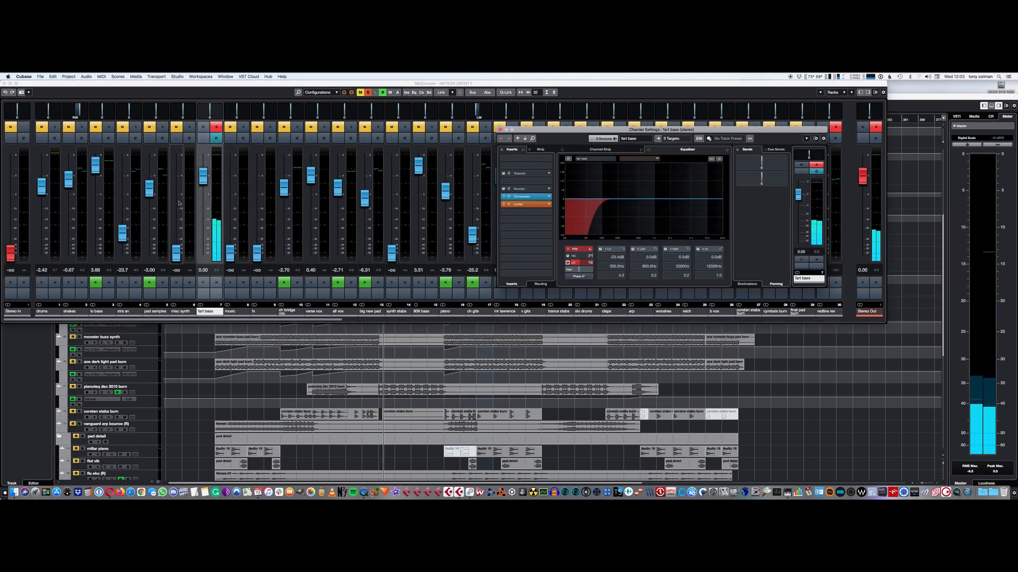
Examine the Compressor insert on the fart bass group, close it and return to the project window
click(509, 197)
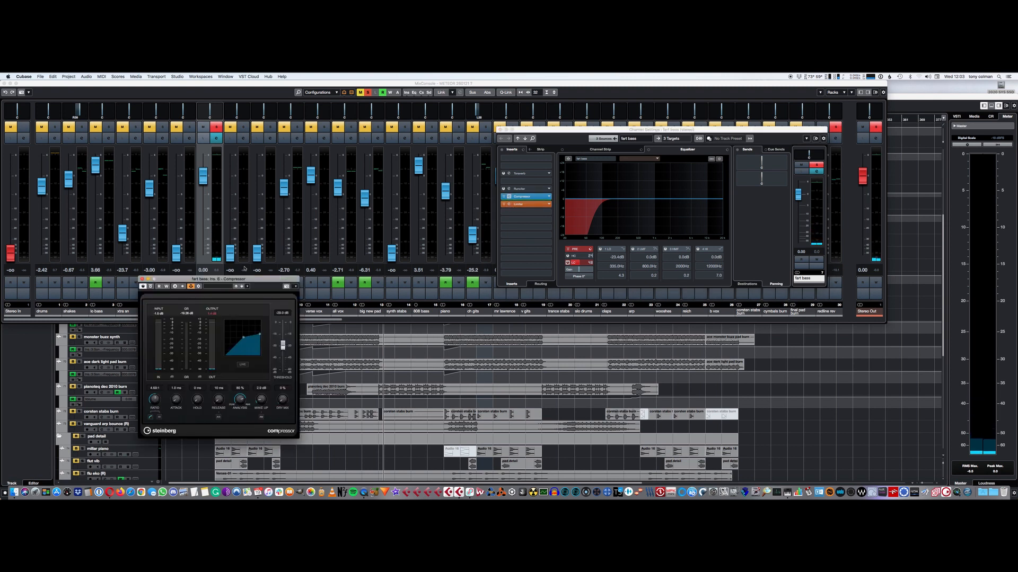
drag(244, 280, 314, 219)
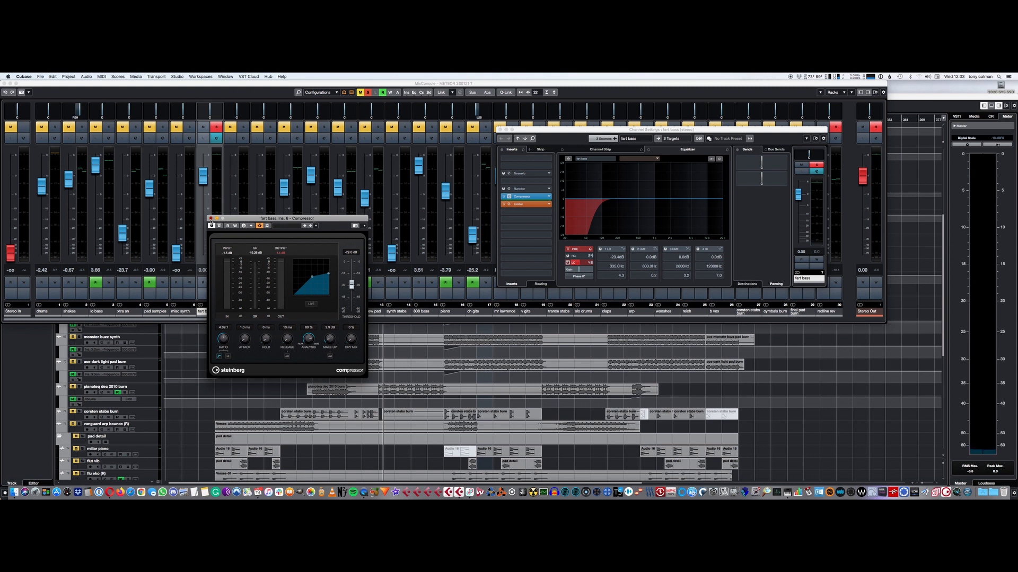
click(210, 219)
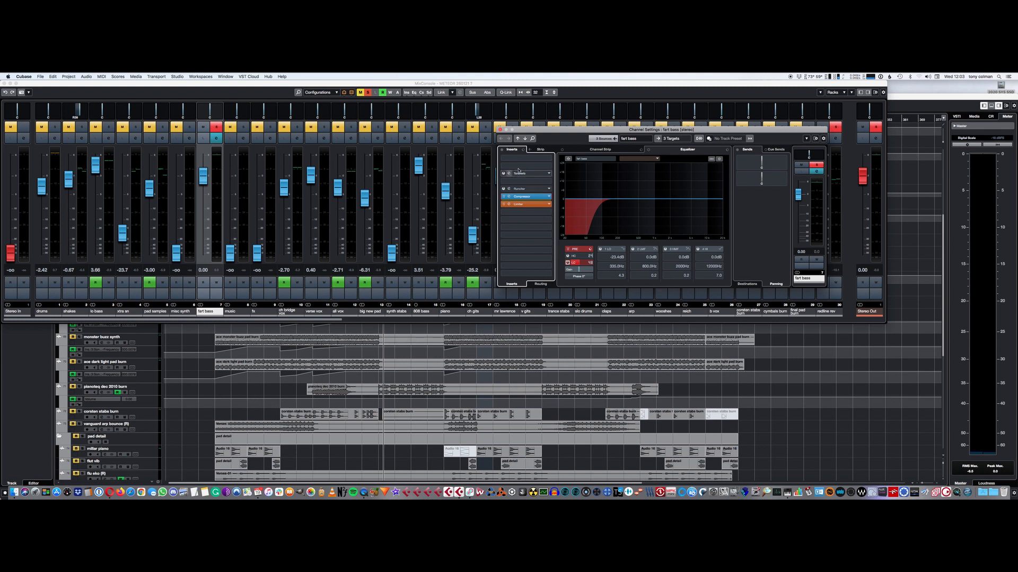
click(754, 435)
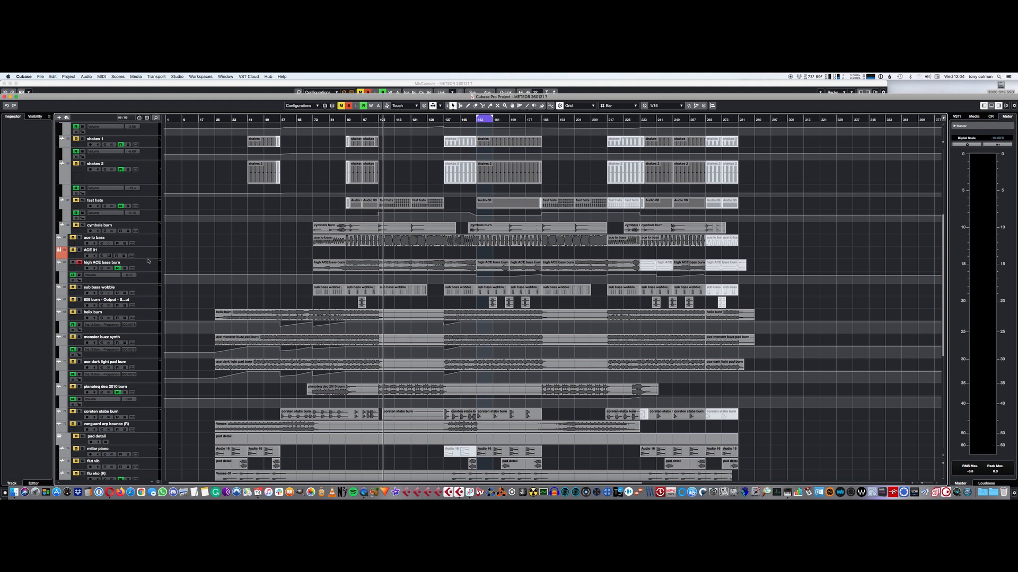
Solo the sub bass wobble track, play it from near the current song position and stop playback
click(81, 286)
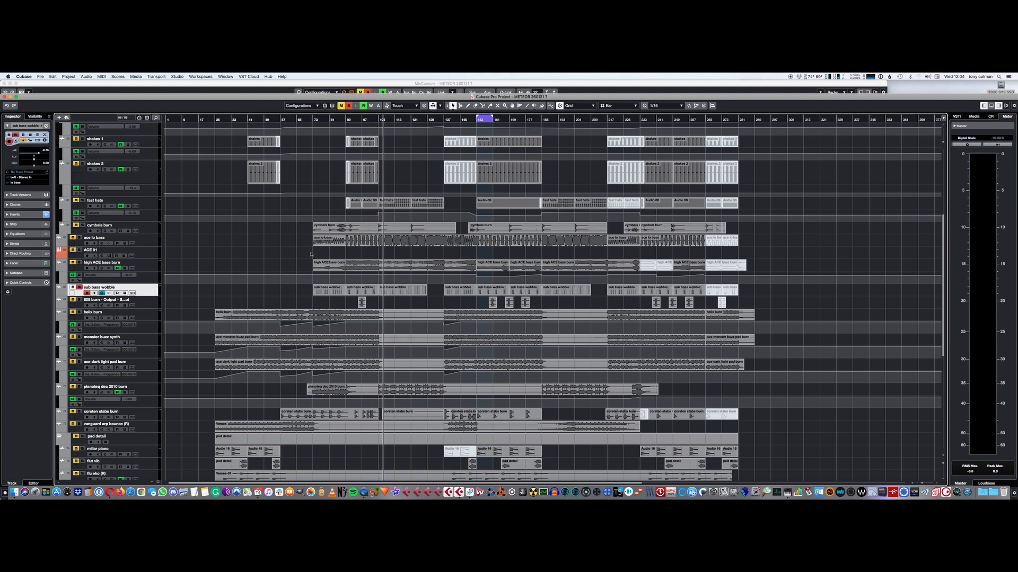
click(379, 119)
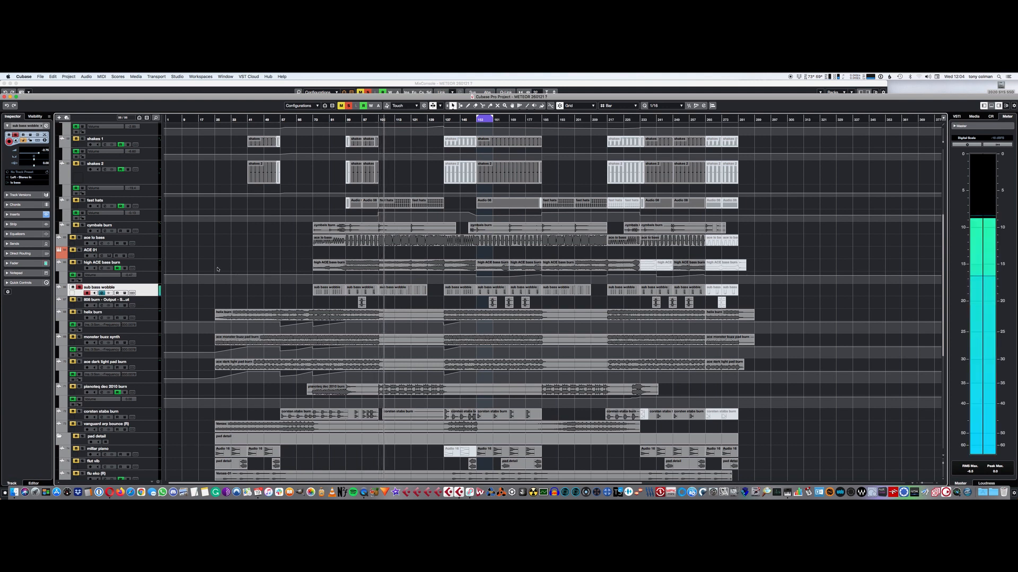
key(space)
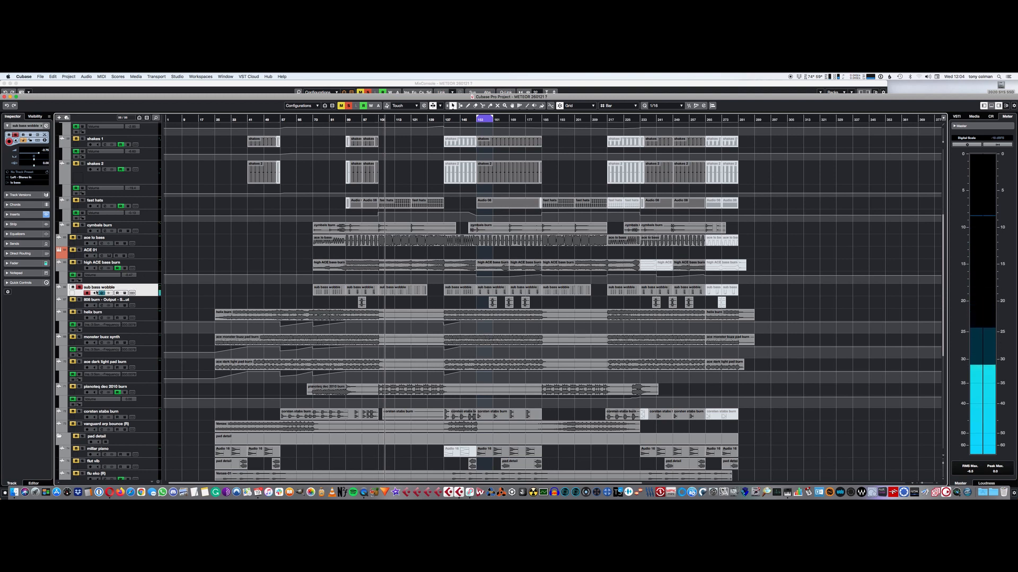
Solo the ace lo bass track together with the sub bass wobble and play from the start of the looped section
click(80, 238)
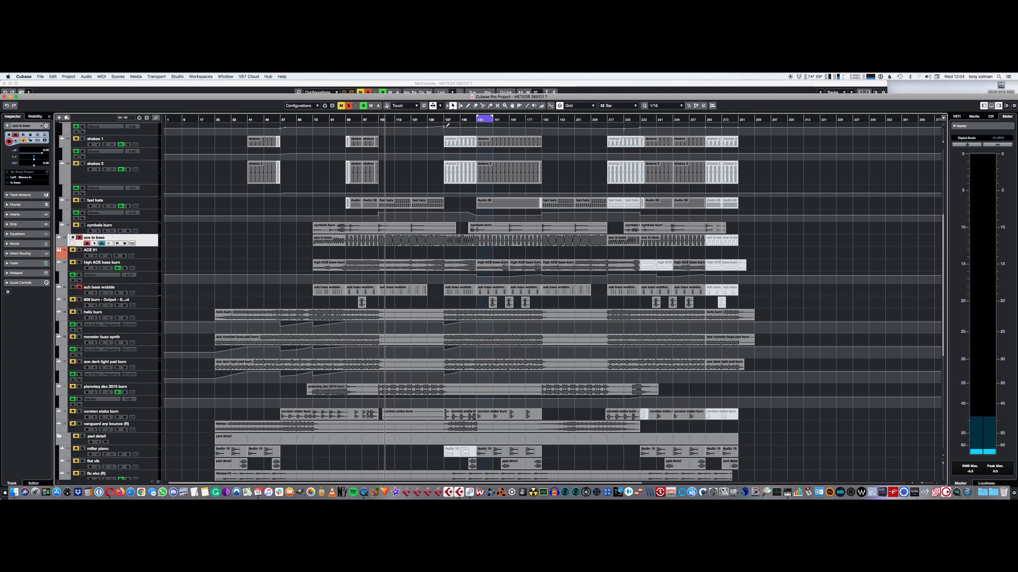
click(476, 120)
key(space)
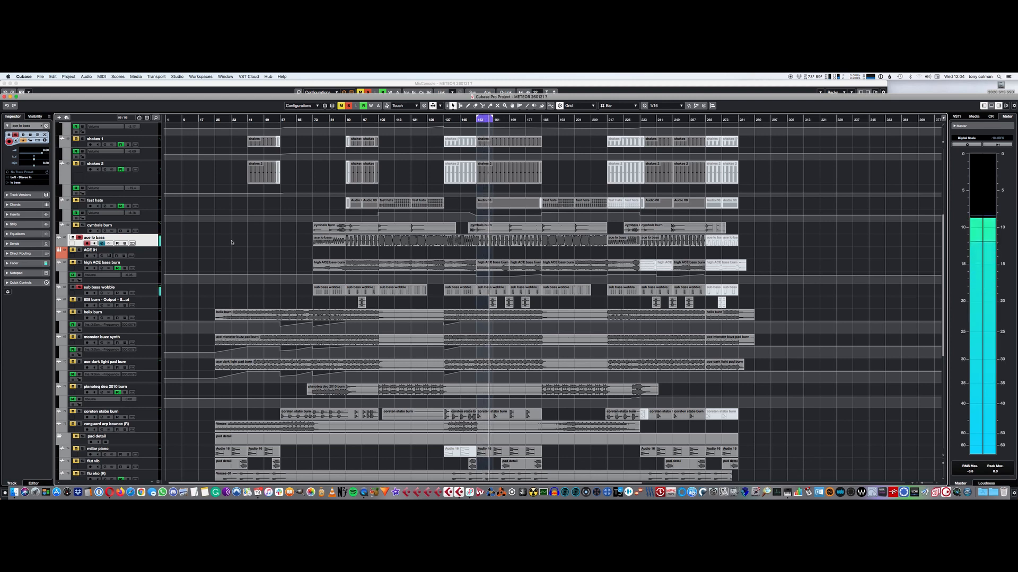
Add the 808 burn and high ACE bass burn tracks to the solo and play all the bass layers together
click(83, 304)
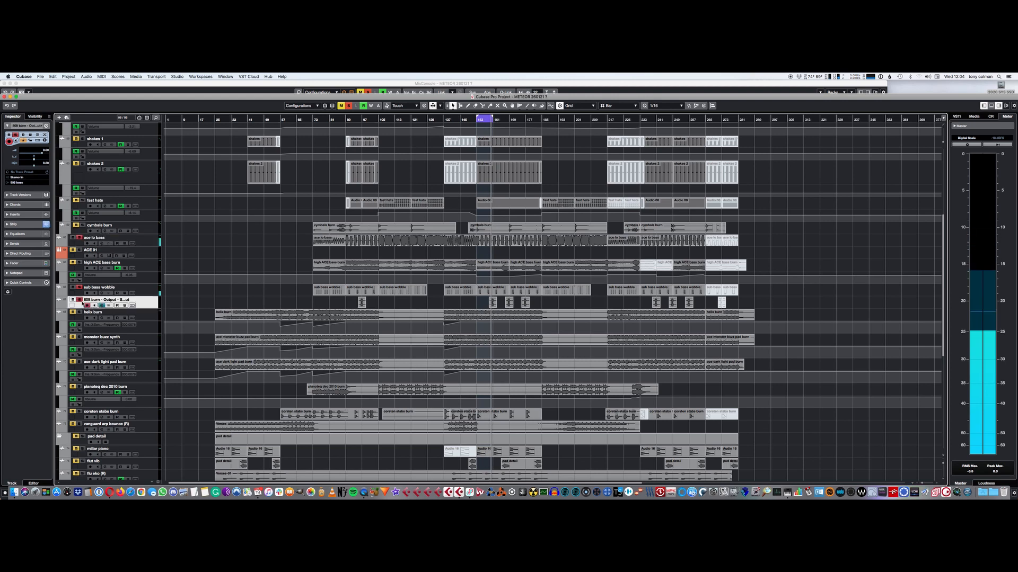
click(82, 263)
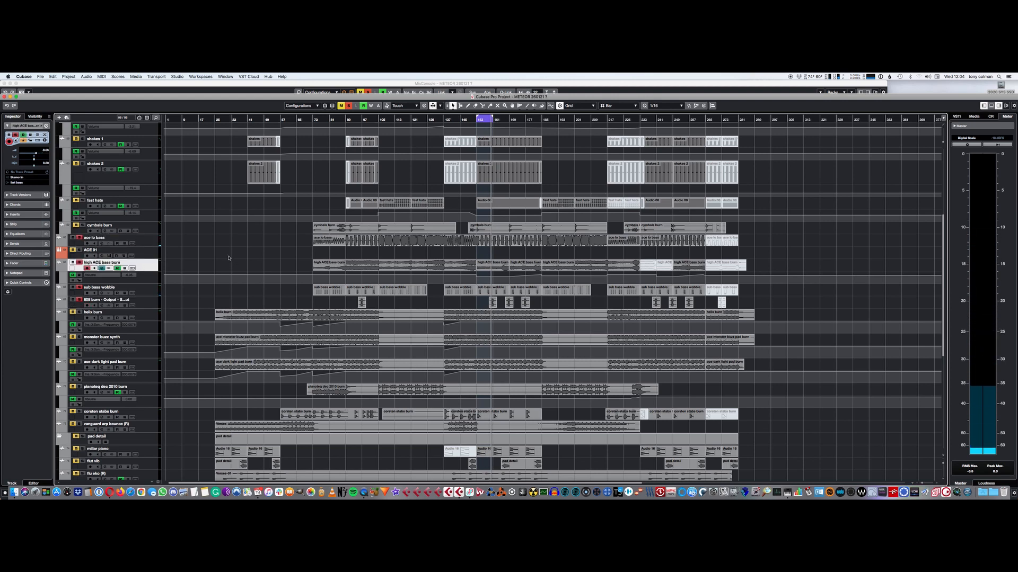
key(space)
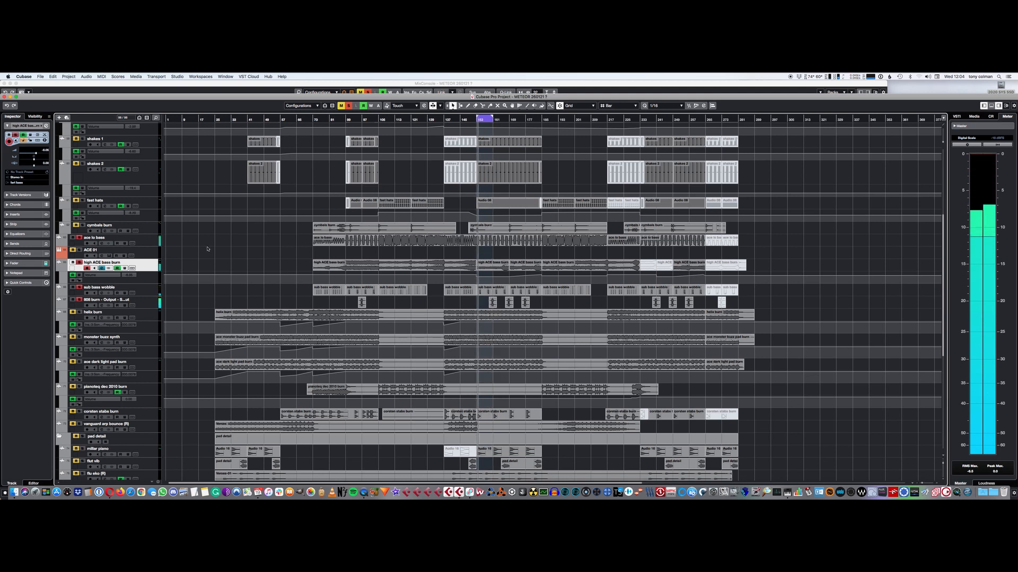
Solo the drums folder together with the bass layers and play drums and basses together
key(space)
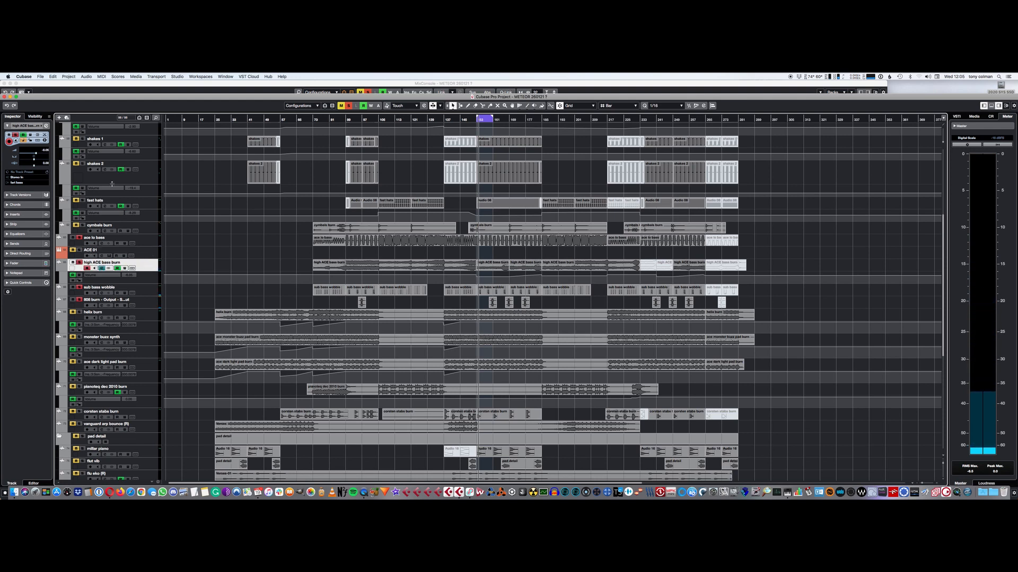
scroll(112, 184, up, 6)
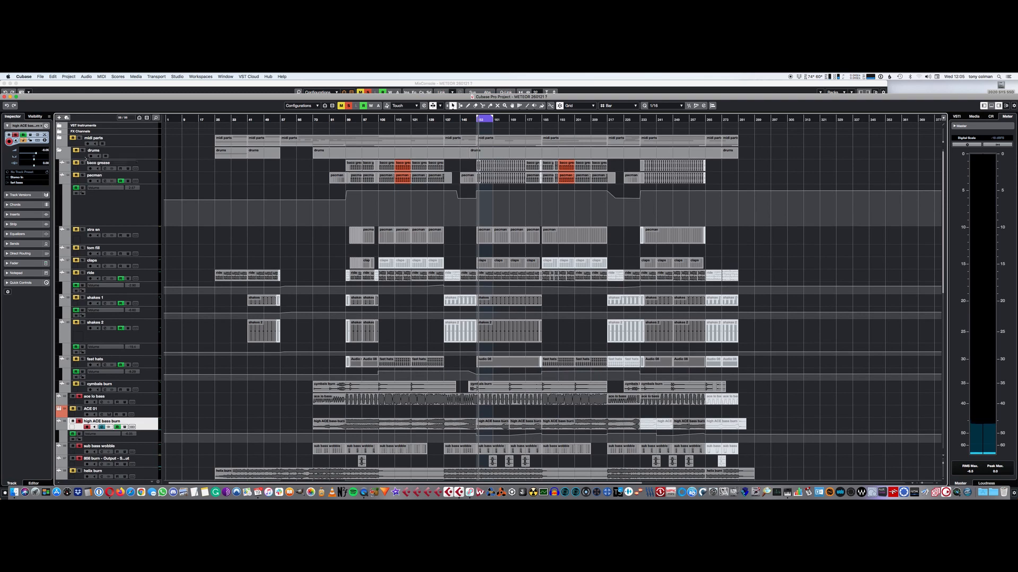
click(87, 155)
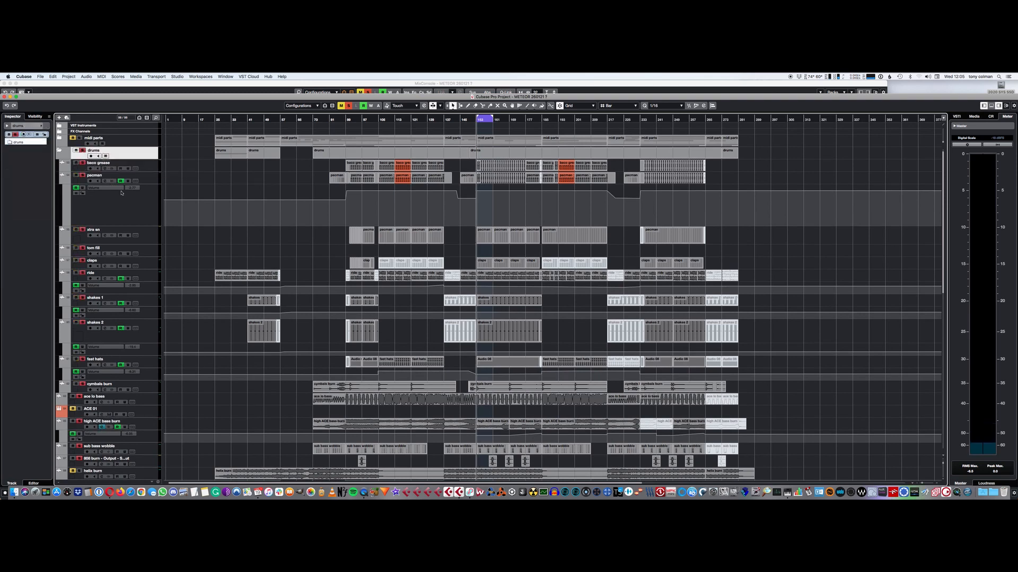
key(space)
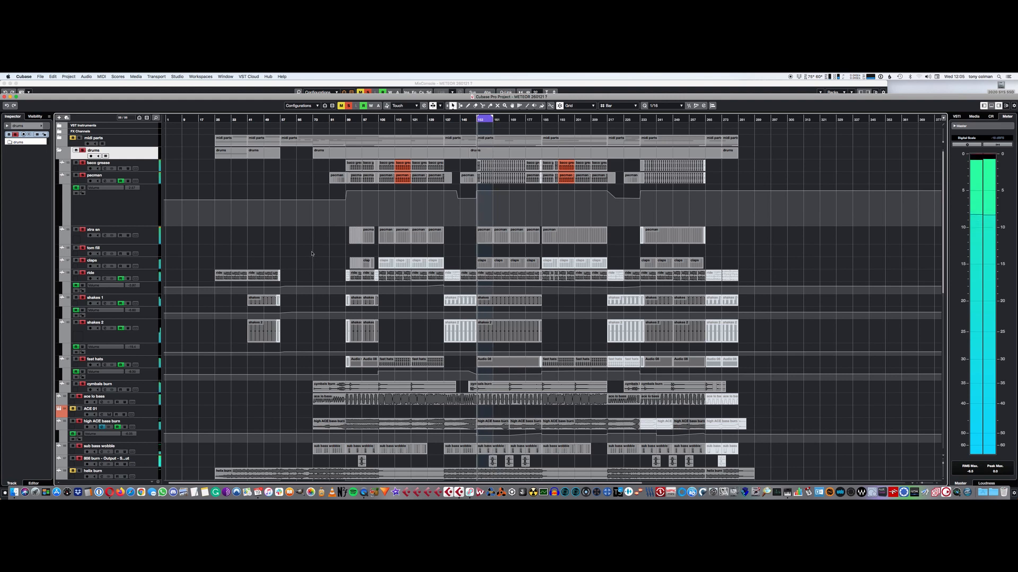
Open the lo bass group's channel settings from the mixer and place its Ozone 5 Maximizer insert window beside them
click(288, 84)
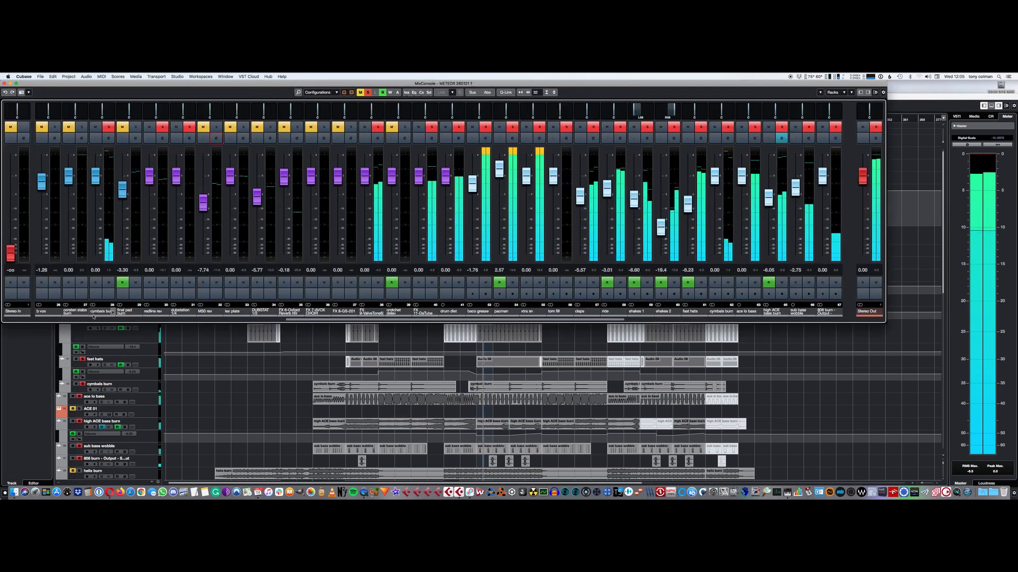
click(93, 320)
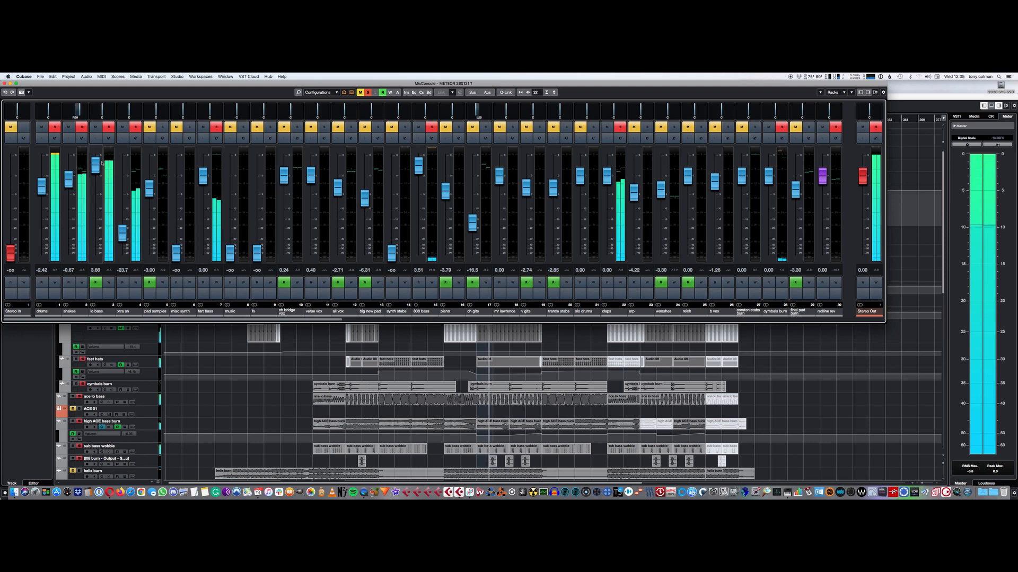
click(109, 139)
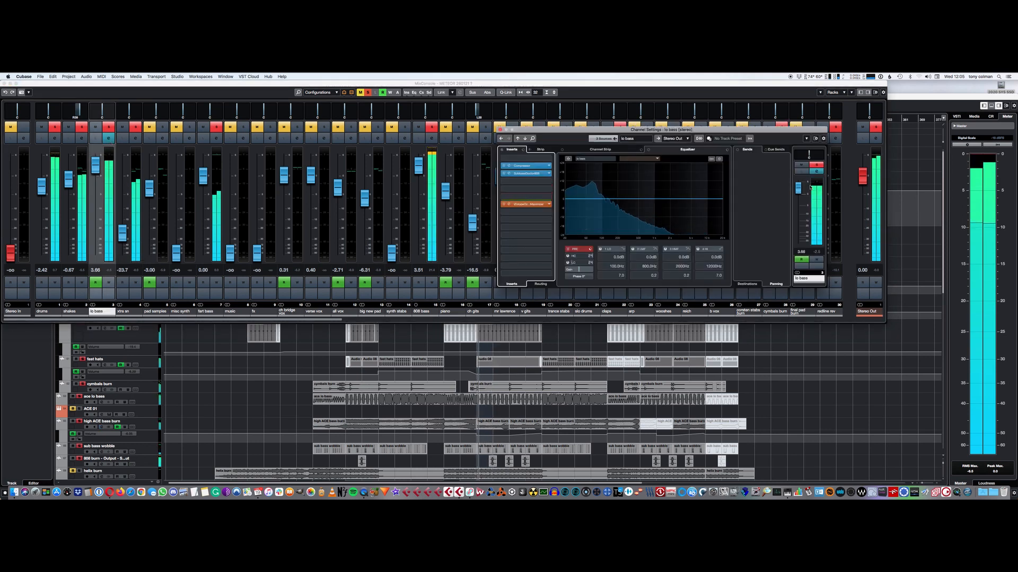
click(518, 206)
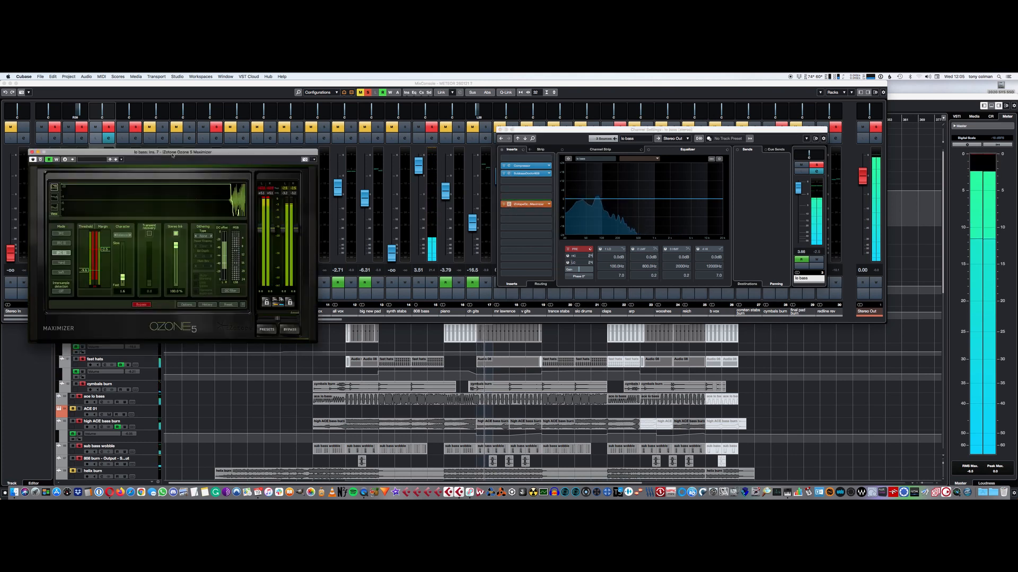
drag(173, 154, 197, 157)
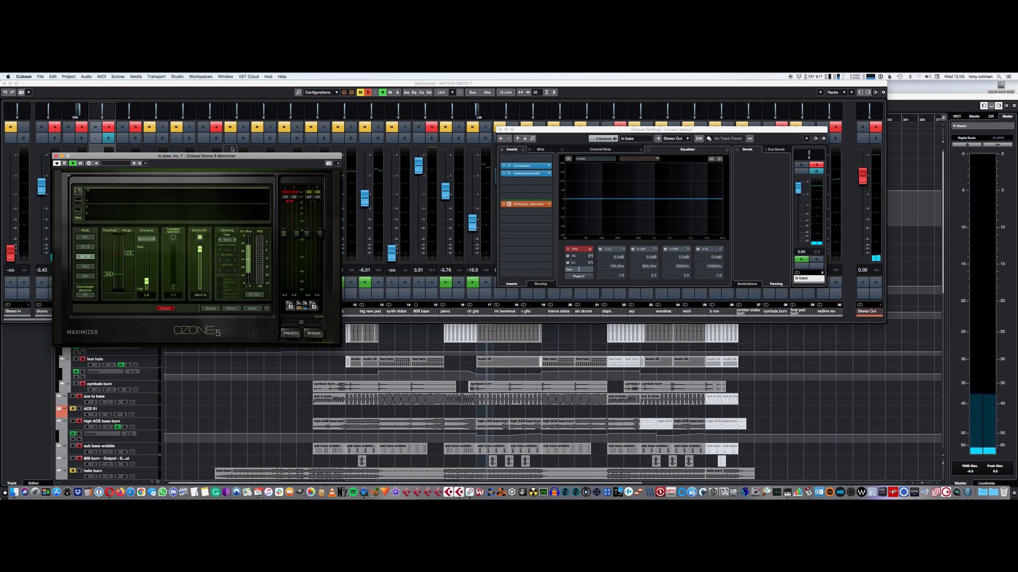
drag(235, 157, 388, 131)
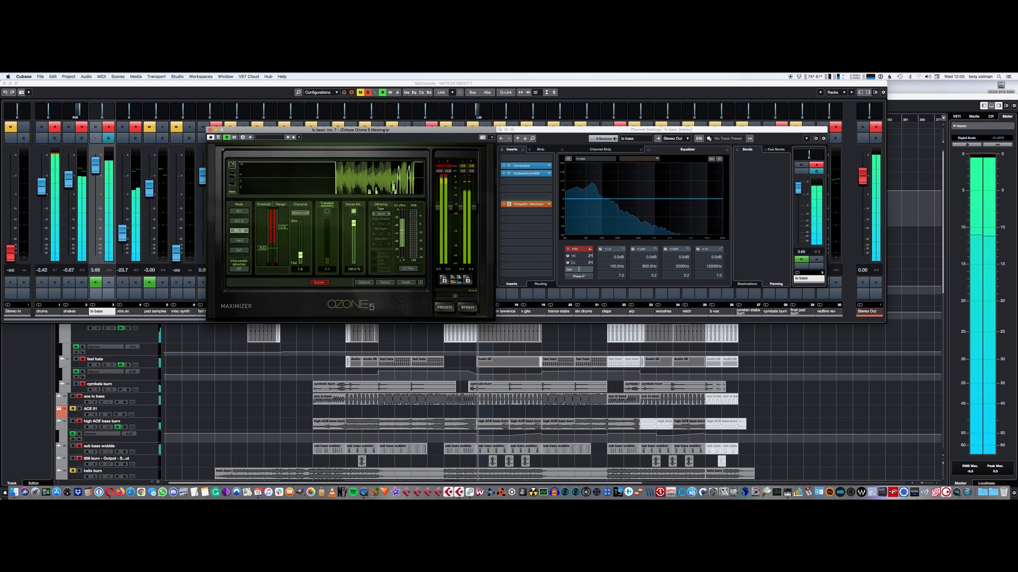
Compare the lo bass group during playback with the Ozone 5 Maximizer bypassed and active, and check its output level
key(space)
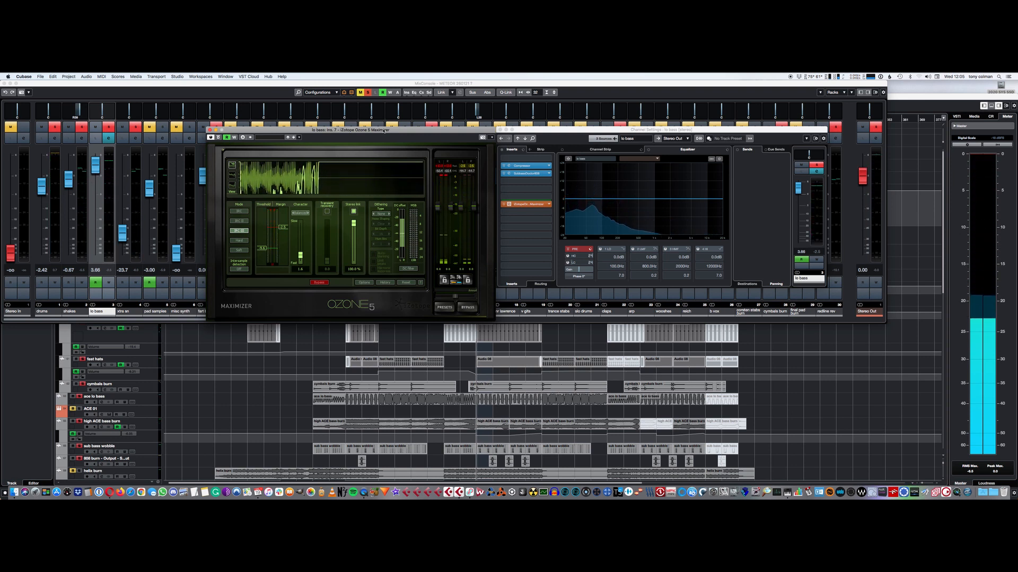
key(space)
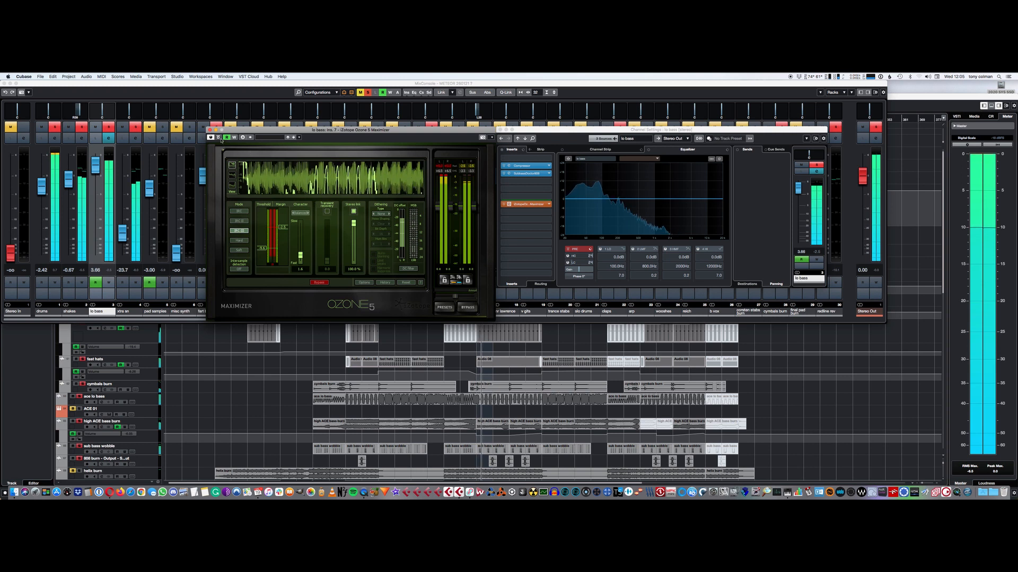
click(218, 138)
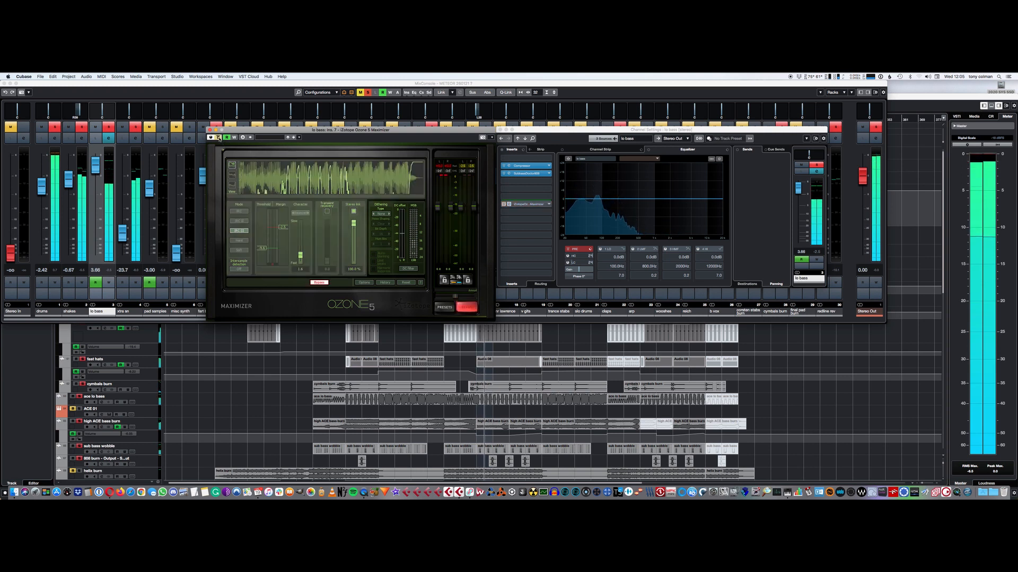
click(219, 138)
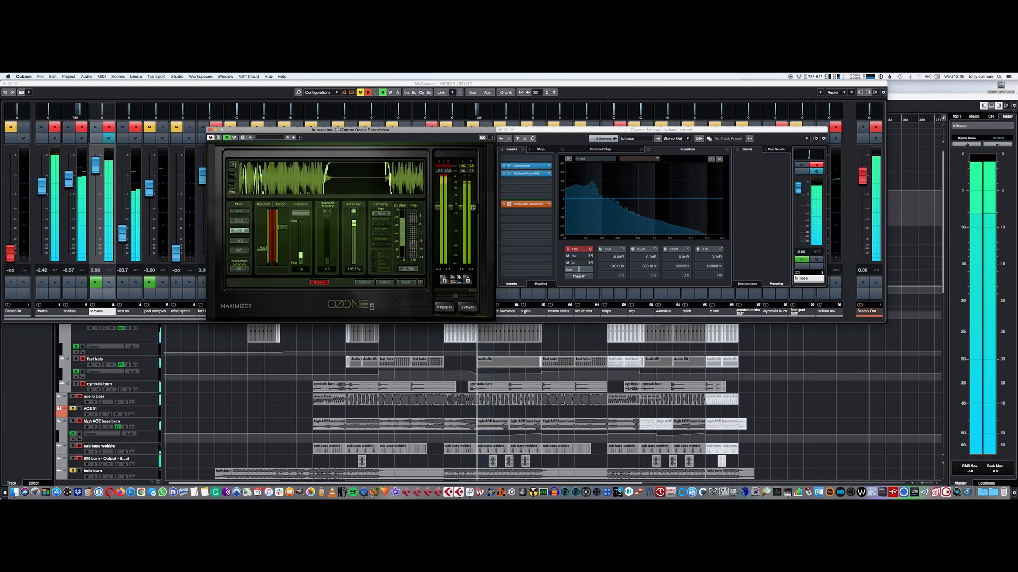
drag(473, 208, 473, 206)
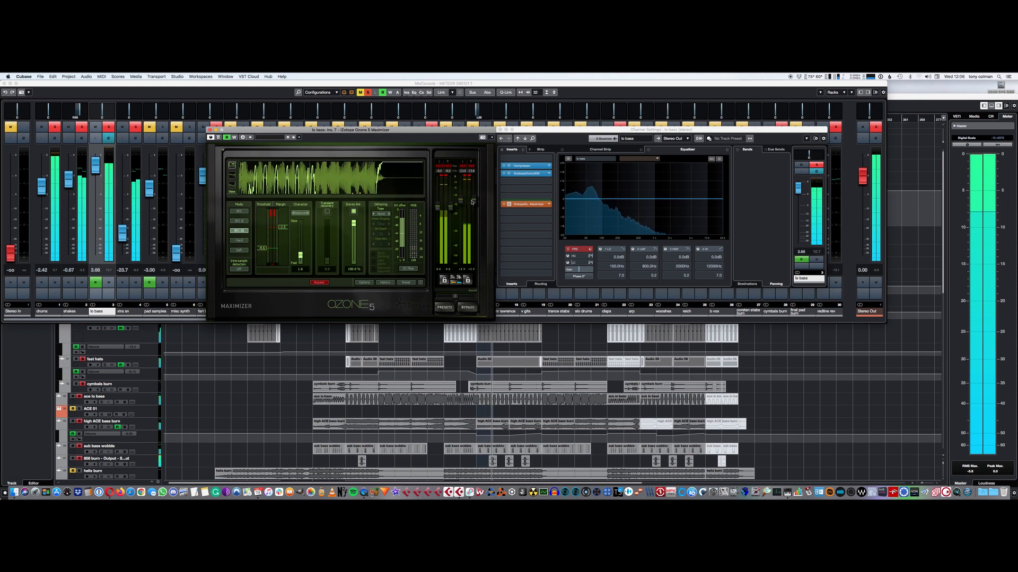
Return to the project window, solo the helix burn track and play it
click(324, 85)
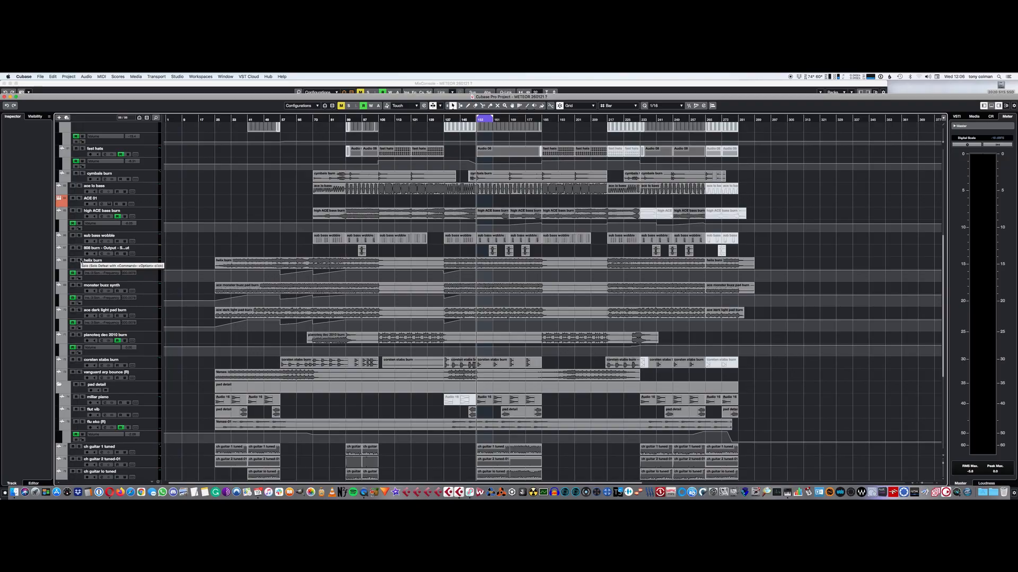
click(81, 260)
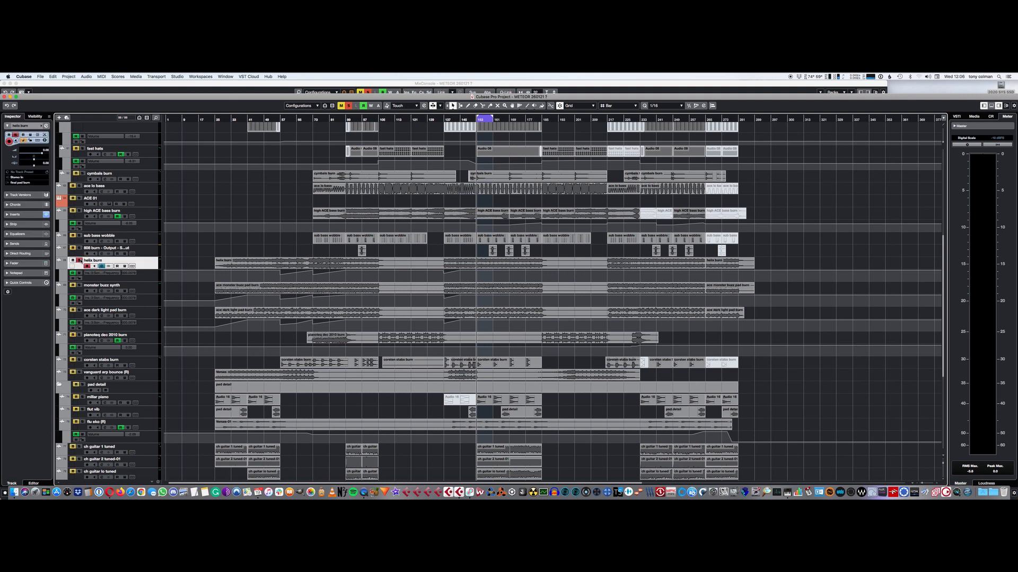
key(space)
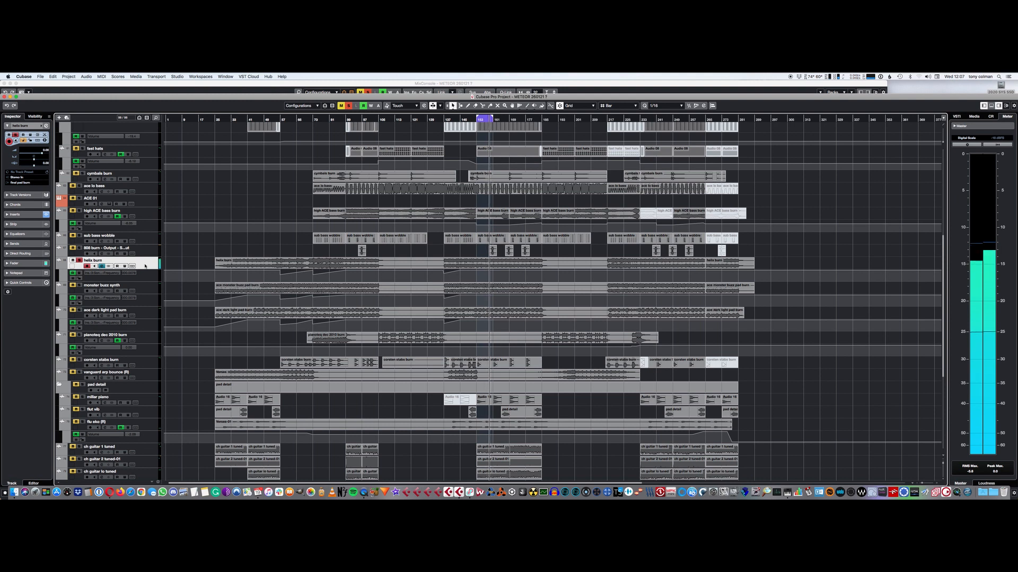
Add one audjoo_helix instrument track routed to Stereo Out from the VST Instruments rack
click(142, 83)
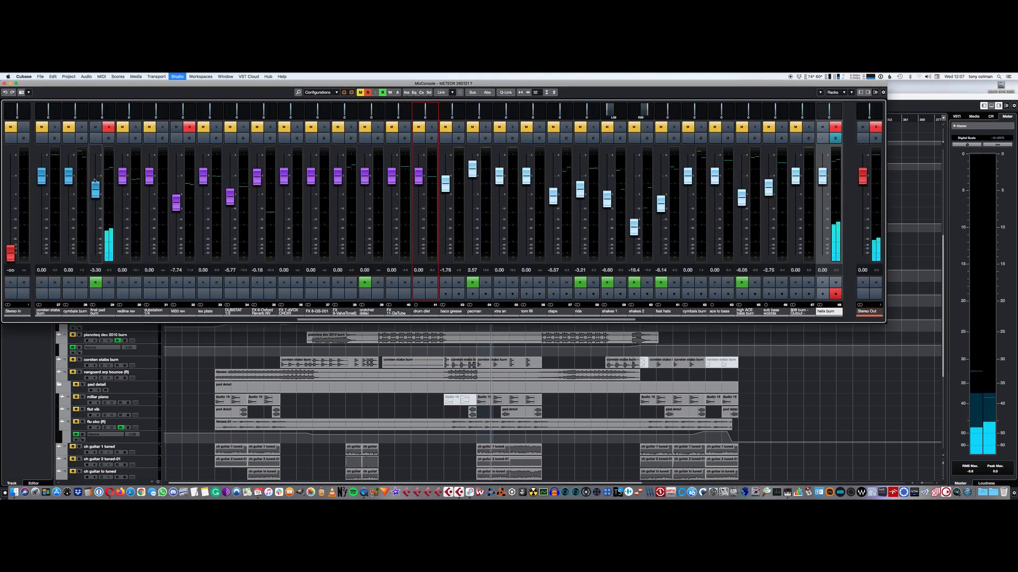
key(F11)
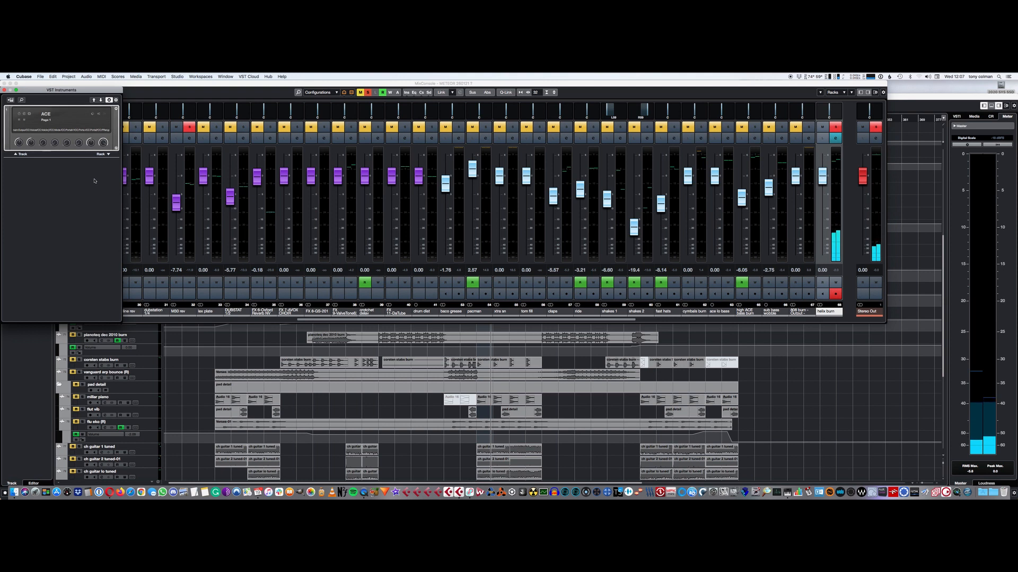
click(46, 113)
click(59, 99)
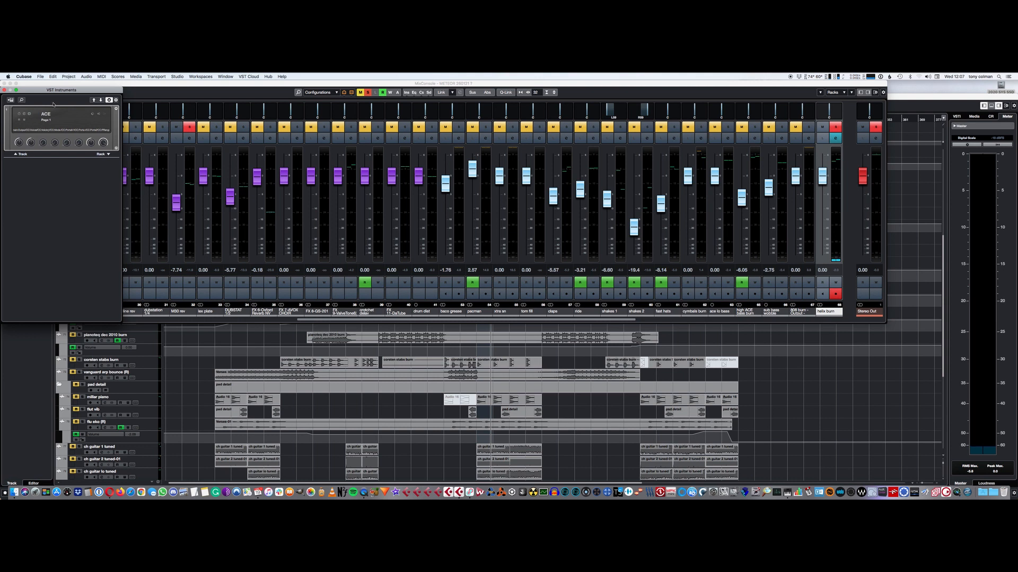
click(22, 154)
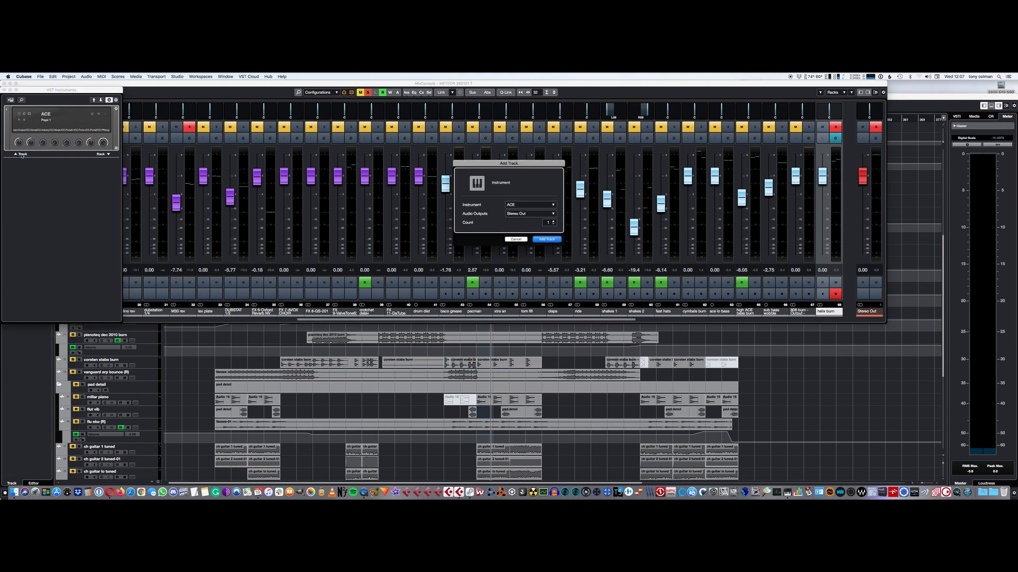
click(537, 206)
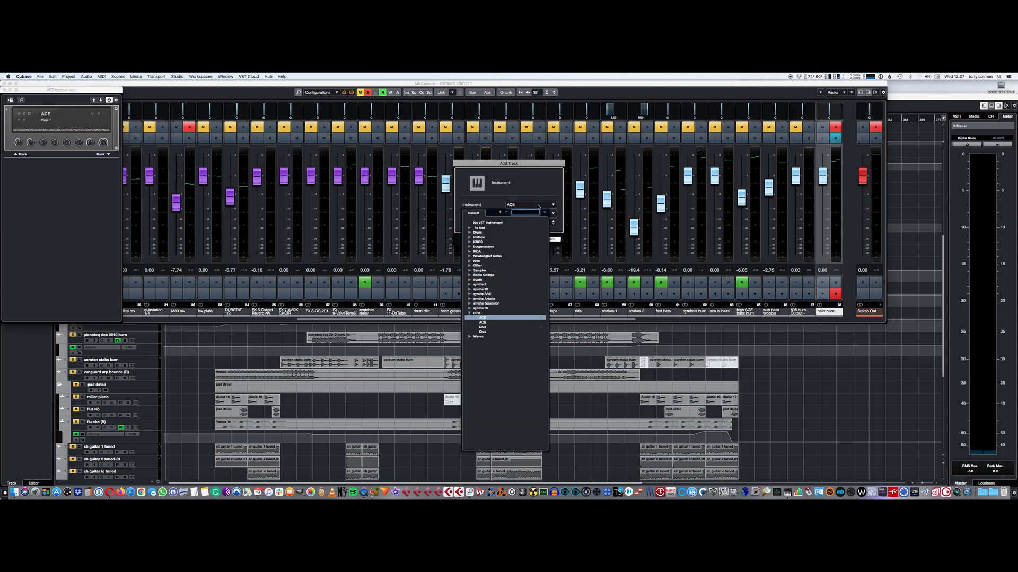
text(helix)
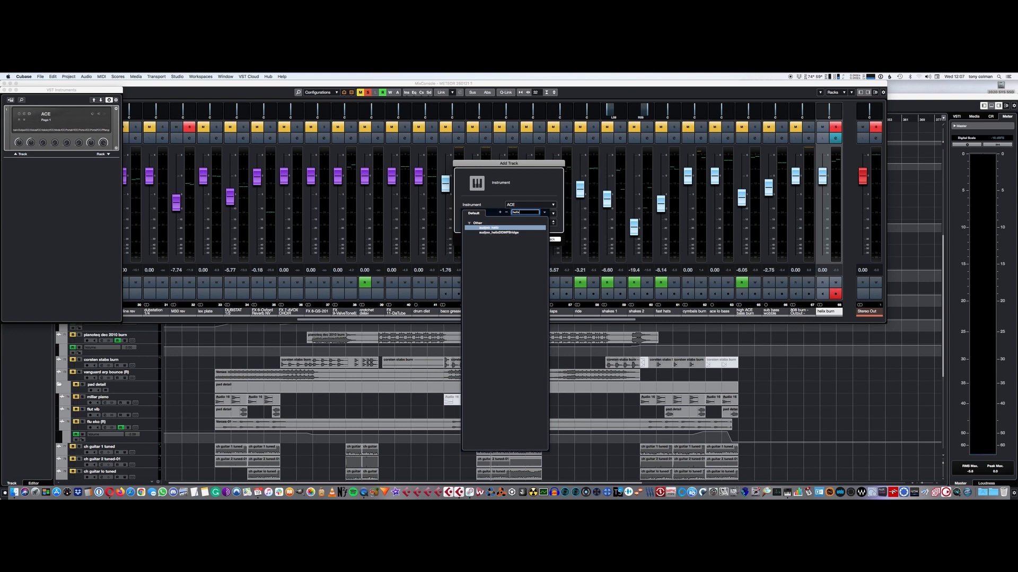
click(508, 228)
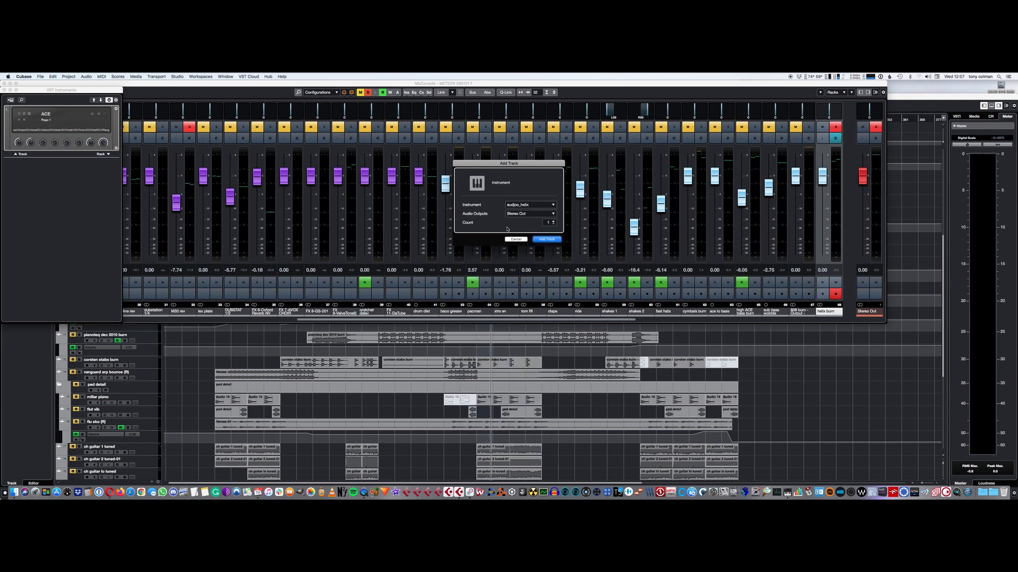
click(548, 240)
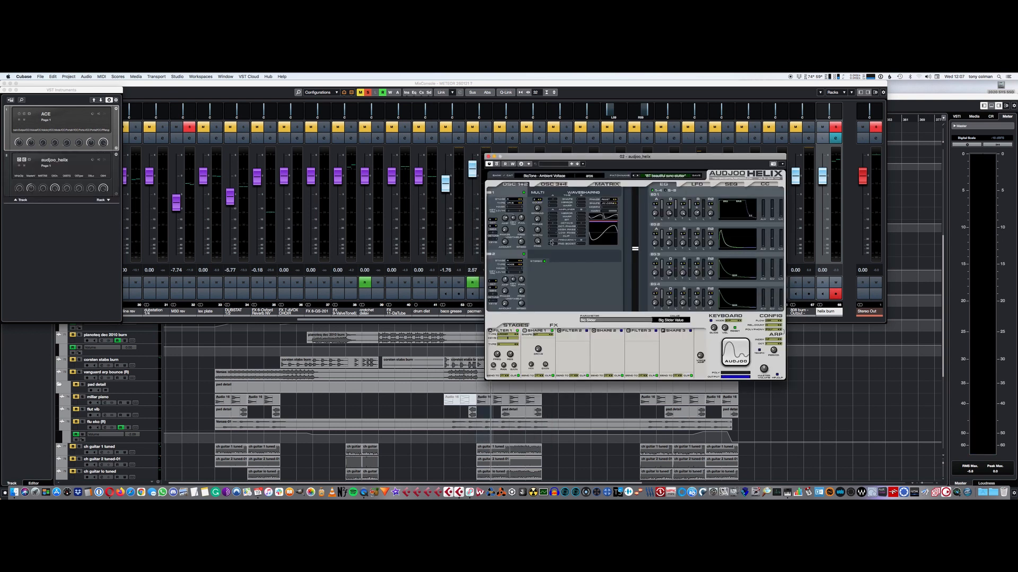
Examine the audjoo_helix synth's modulation matrix, close its window and return to the project window
drag(622, 156, 486, 129)
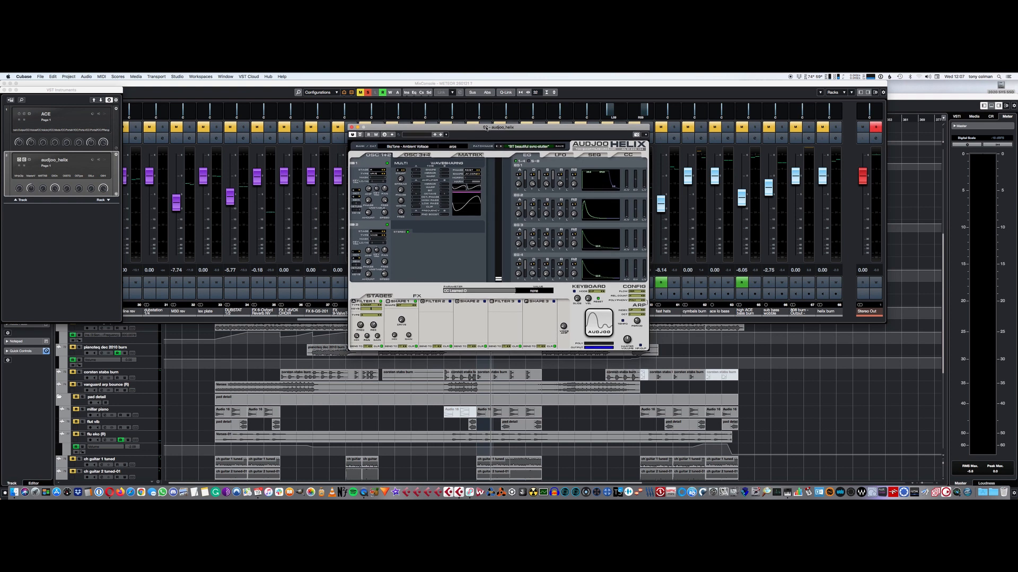
click(472, 155)
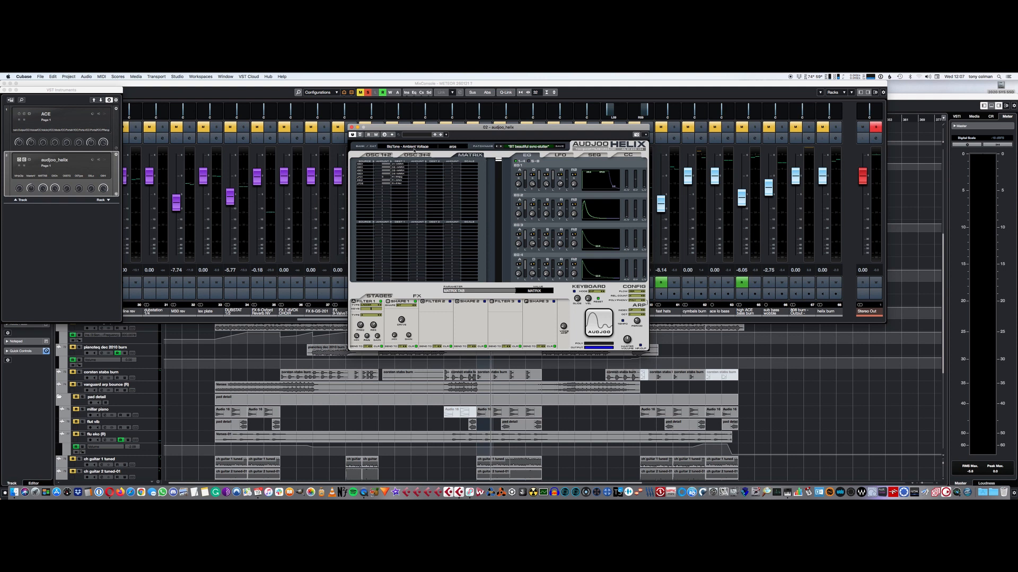
click(413, 147)
click(470, 128)
click(352, 127)
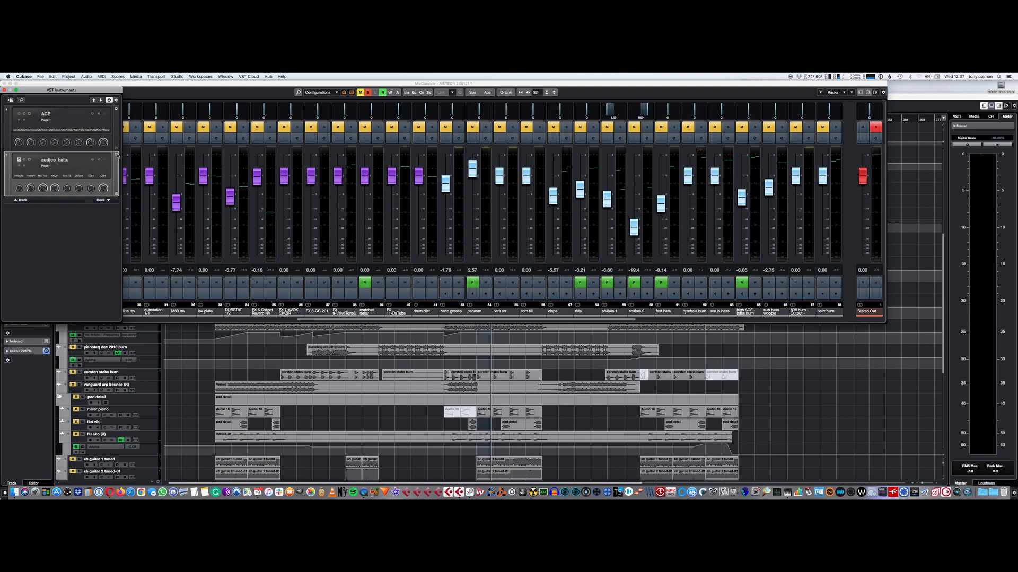
click(118, 155)
click(117, 155)
click(740, 385)
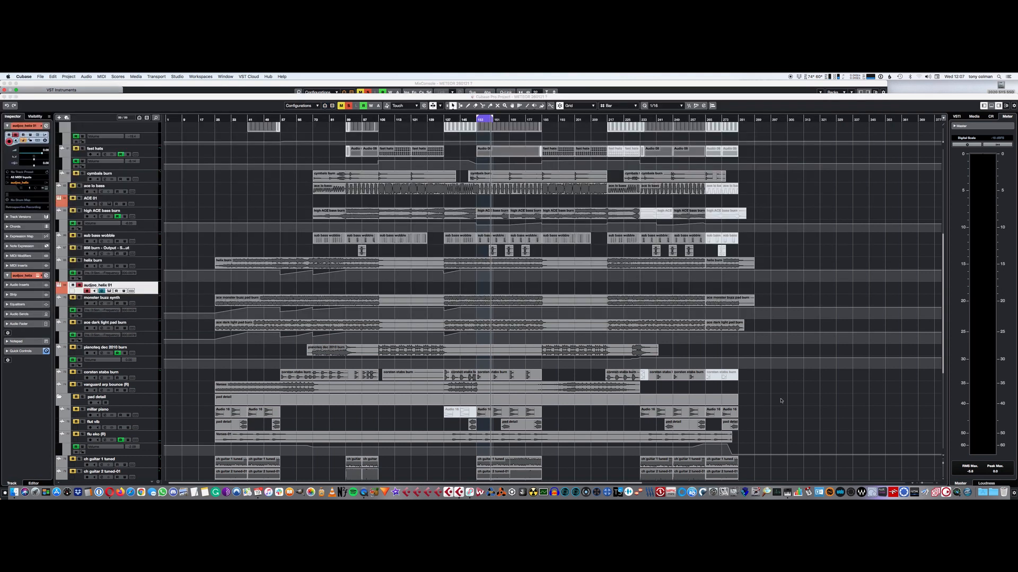
Solo the monster buzz synth and ace dark light pad burn tracks in turn and play each
click(140, 303)
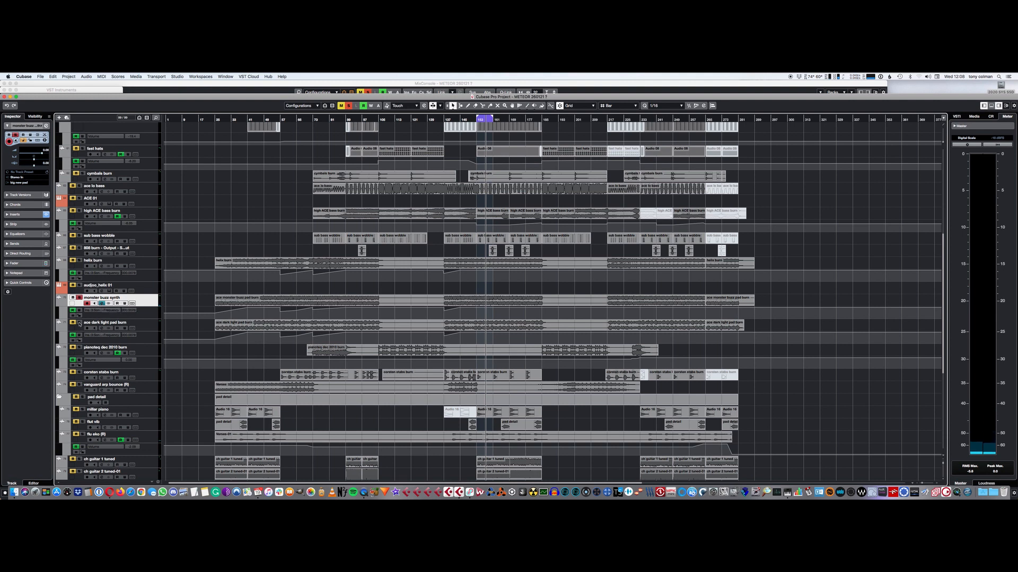
click(101, 322)
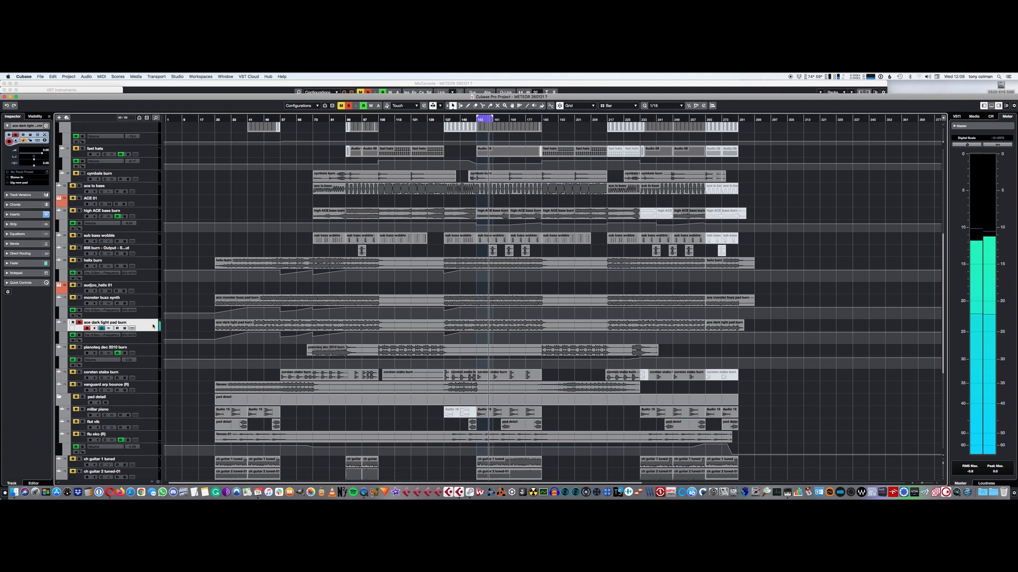
Add the monster buzz synth and helix burn tracks to the soloed dark light pad, play all three and open the mixer
click(80, 300)
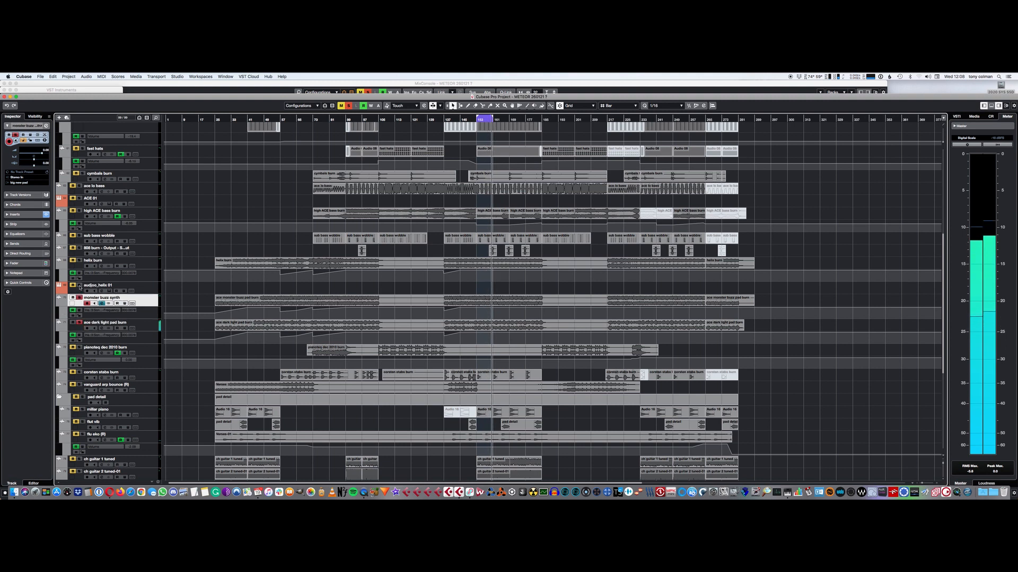
click(79, 263)
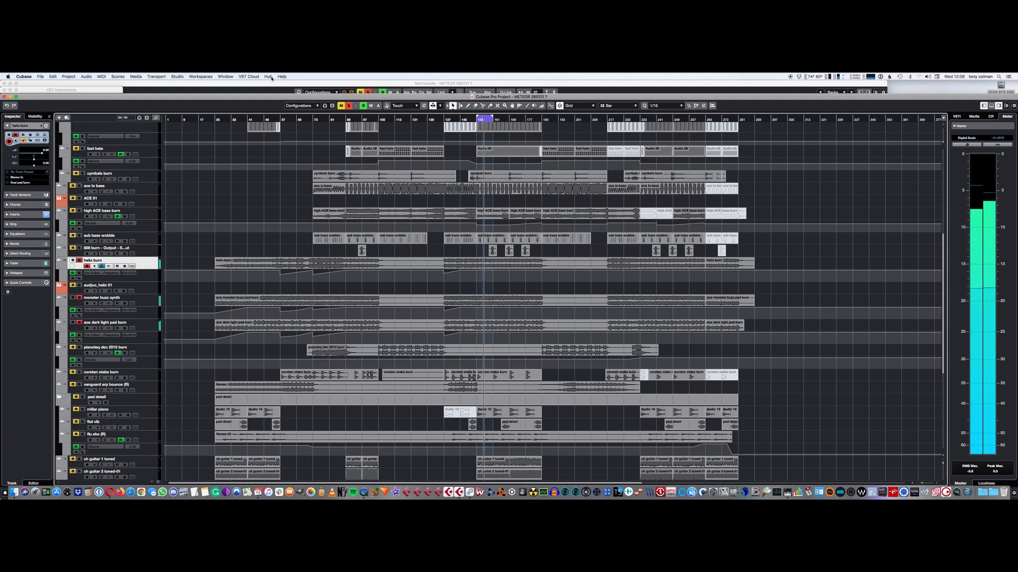
key(F3)
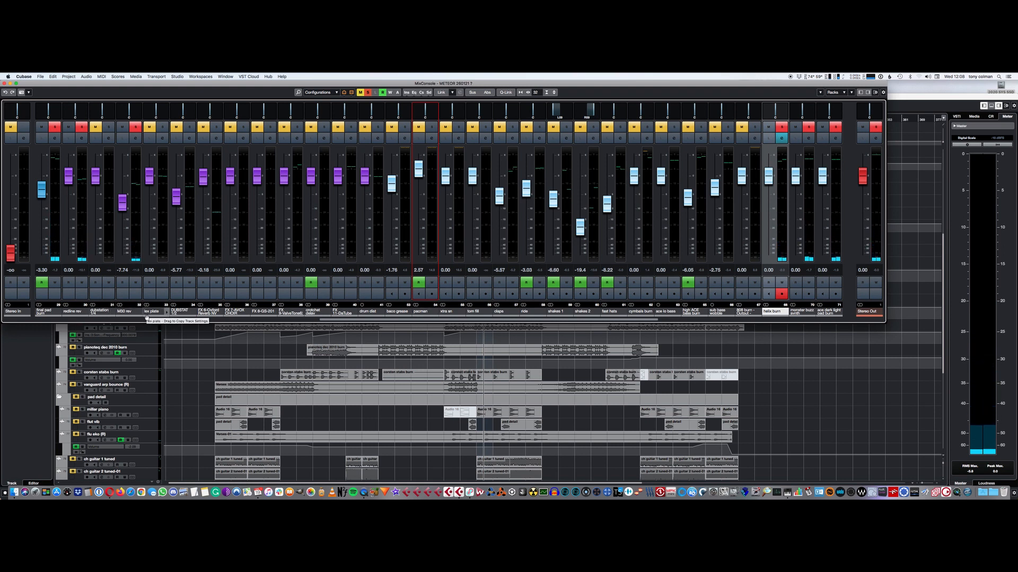
Examine the final pad burn group's channel settings during playback and return to the project window
click(55, 138)
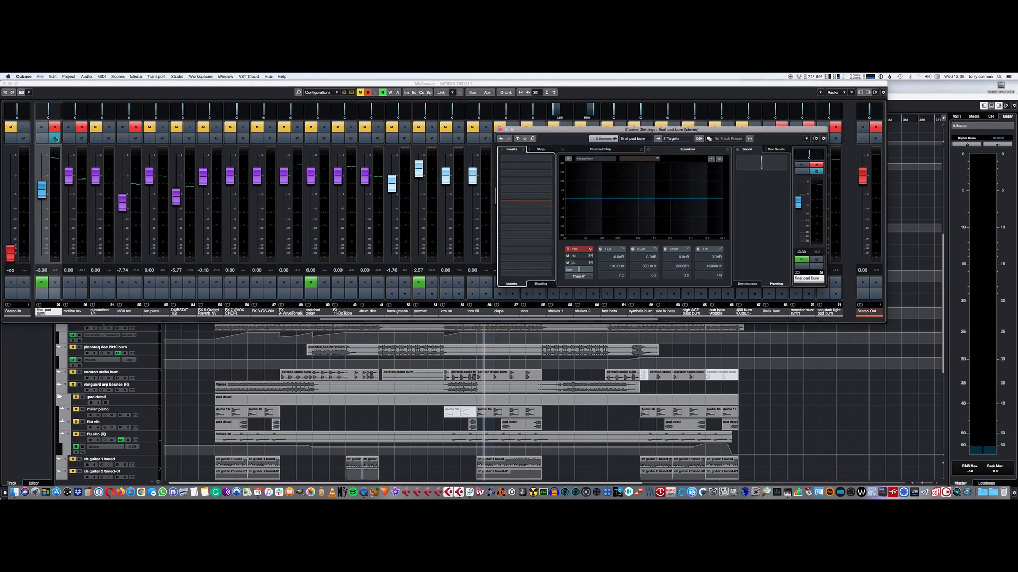
key(space)
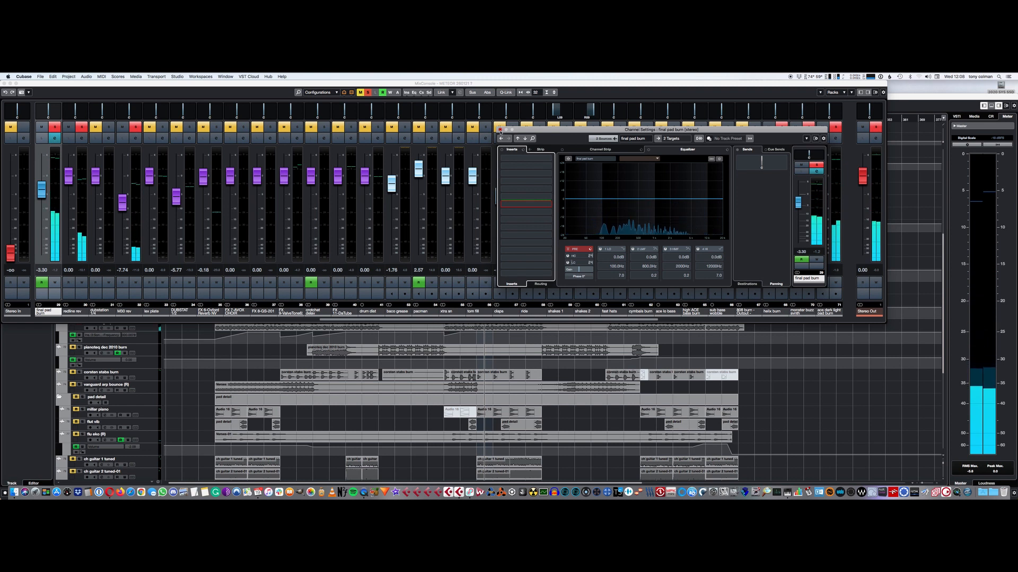
click(53, 138)
click(792, 381)
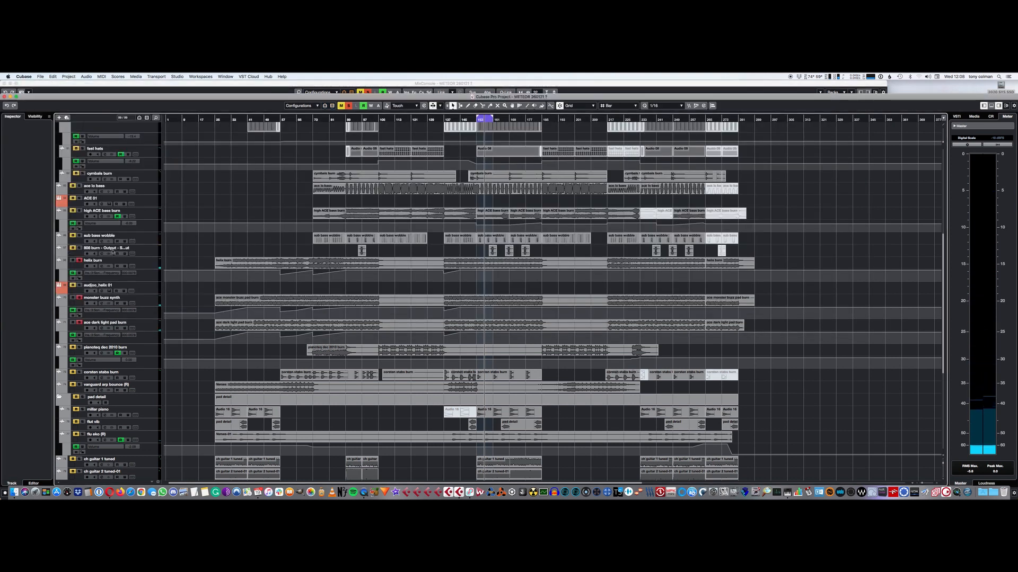
Clear all solos, solo the pianoteq dec 2010 burn track, play two sections of it and unsolo it
click(348, 106)
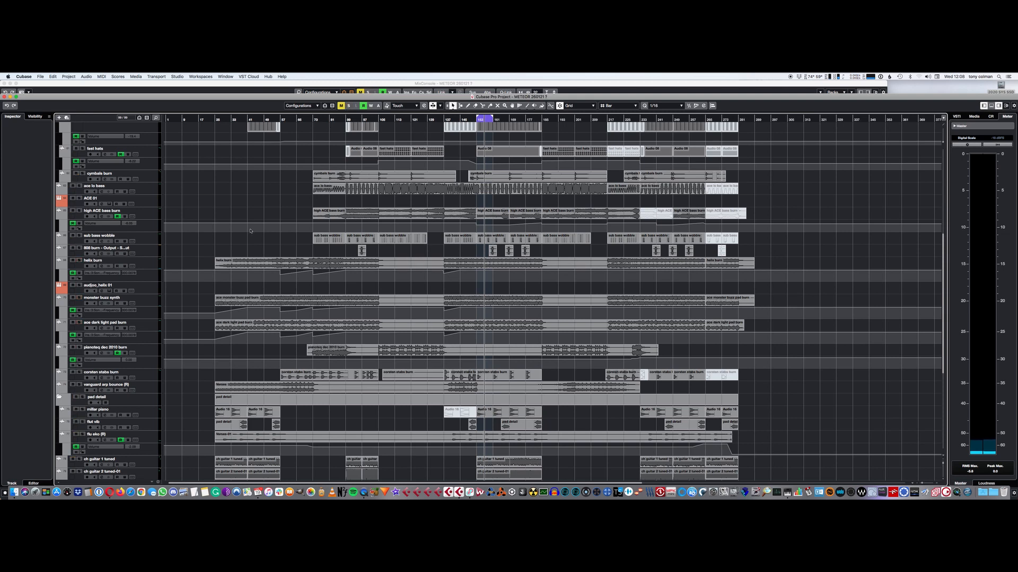
click(79, 348)
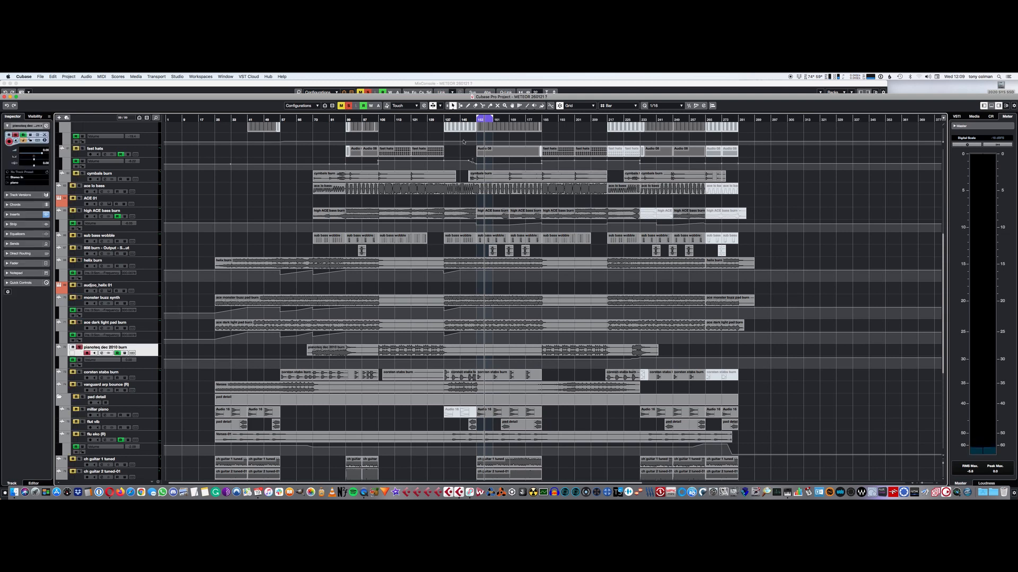
click(378, 119)
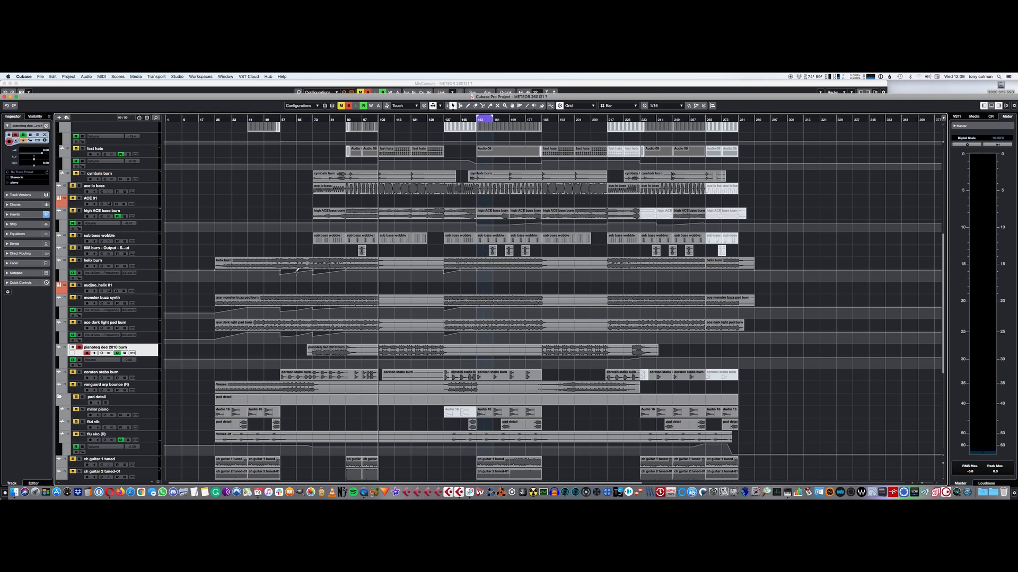
key(space)
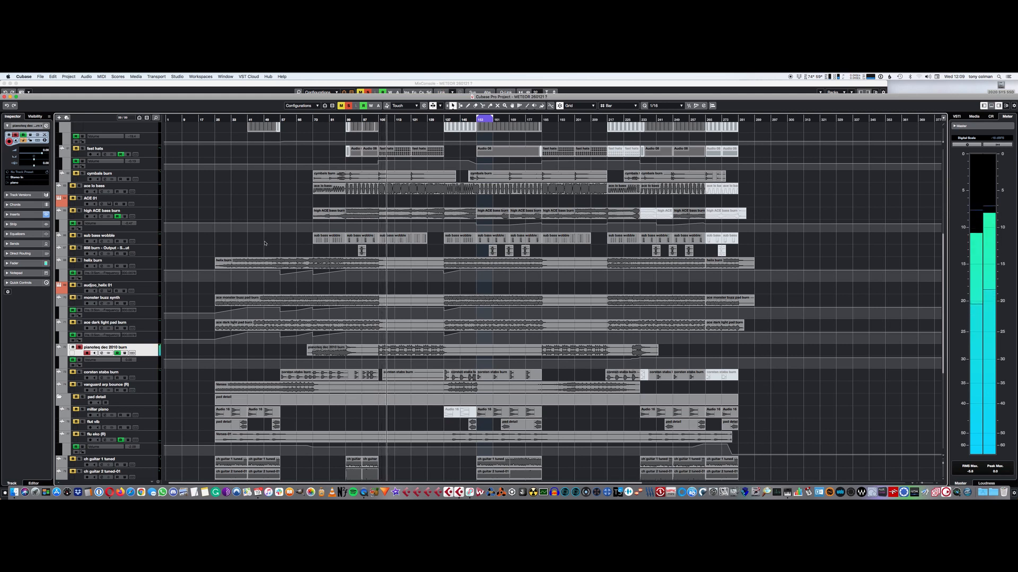
click(311, 118)
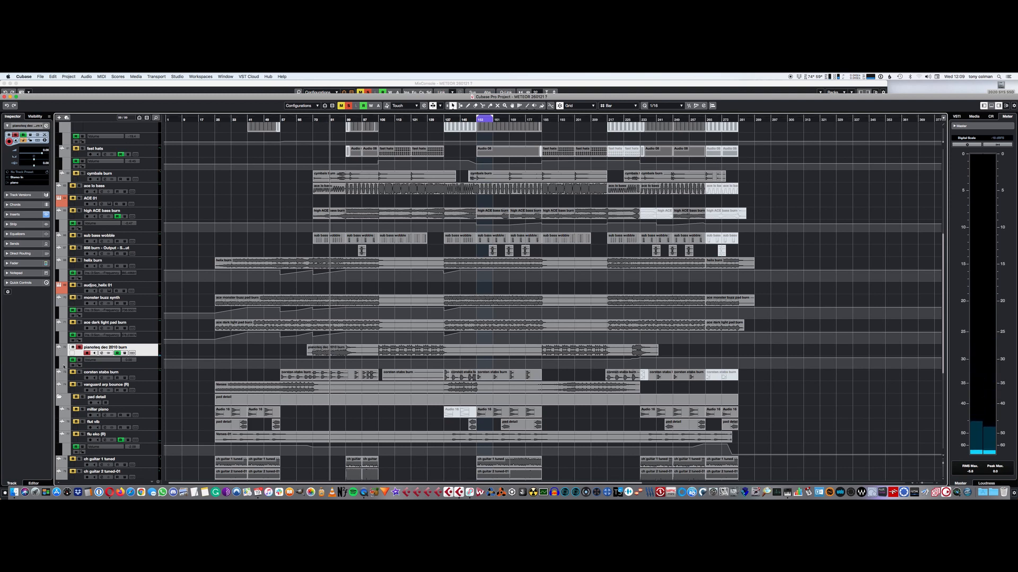
click(79, 348)
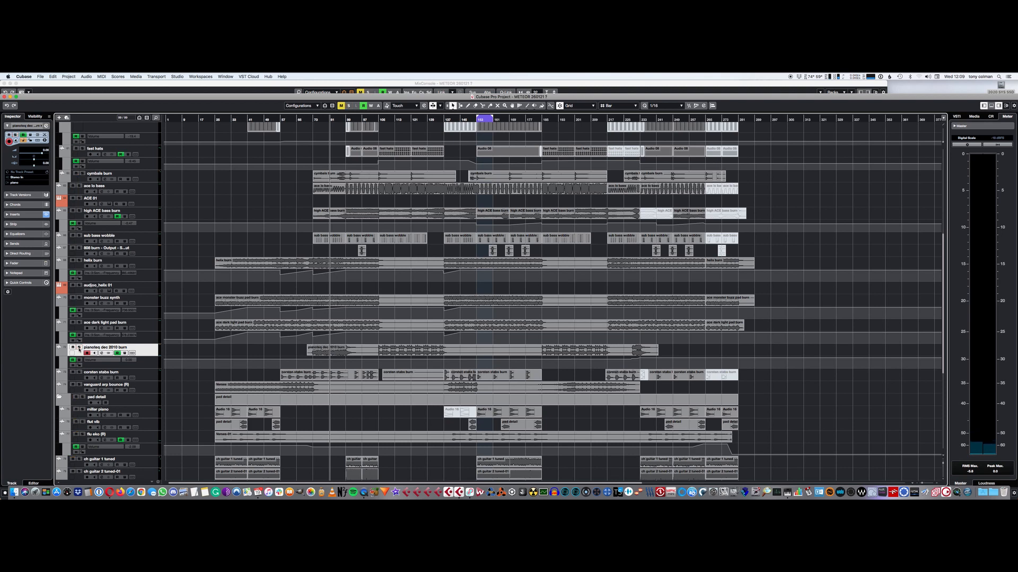
Solo the vanguard arp bounce track, play it from around bar 49 and open its channel settings to examine the EQ
click(79, 385)
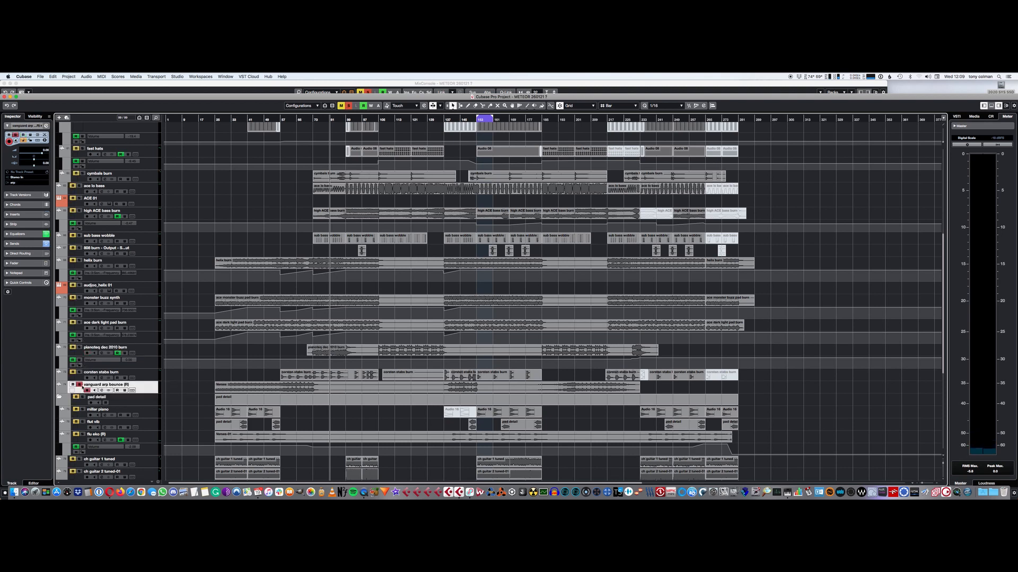
click(265, 118)
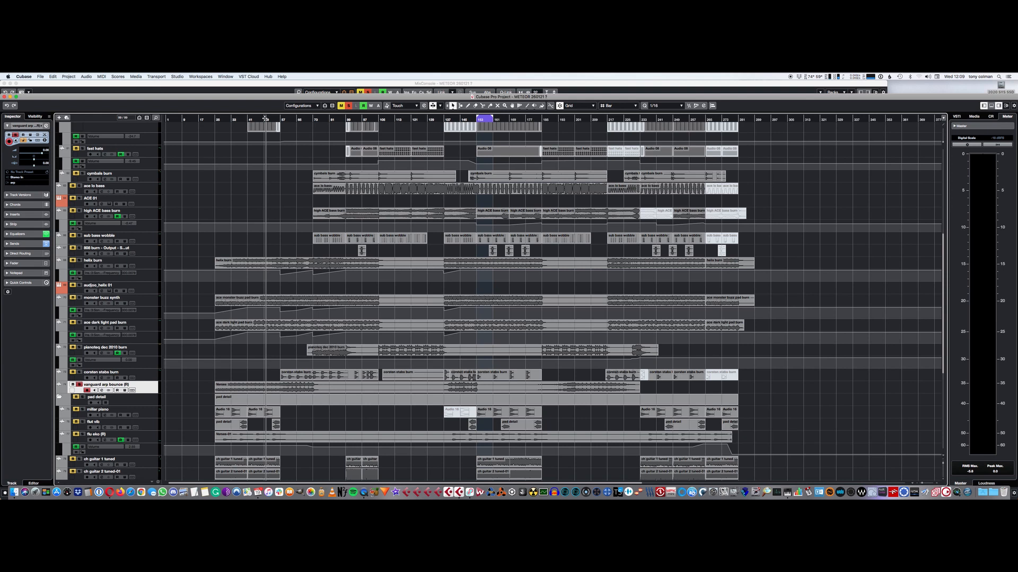
click(264, 118)
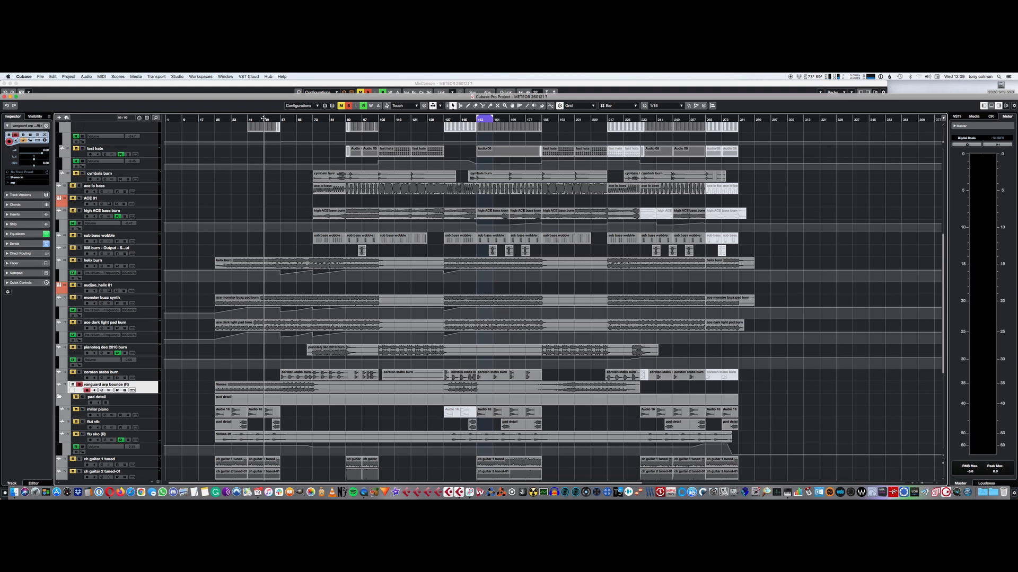
key(space)
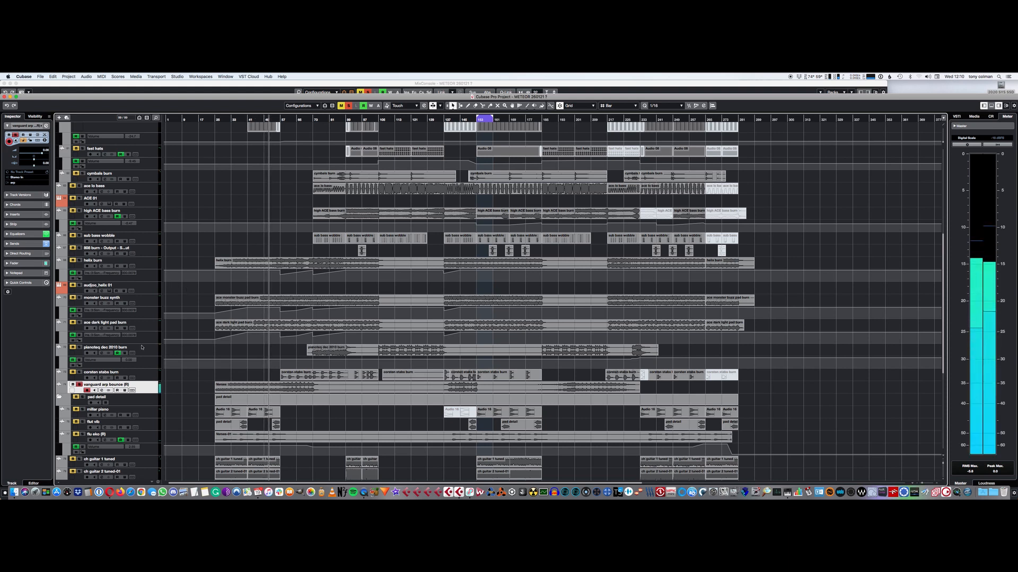
click(102, 391)
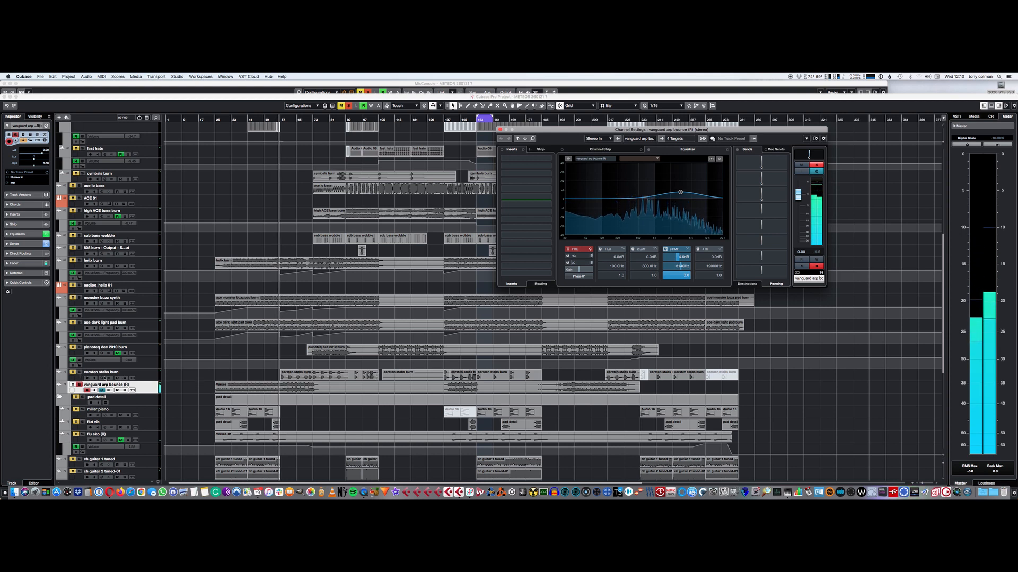
Solo the corsten stabs burn track and the pad detail folder in turn, play each and clear the folder's solo
click(79, 373)
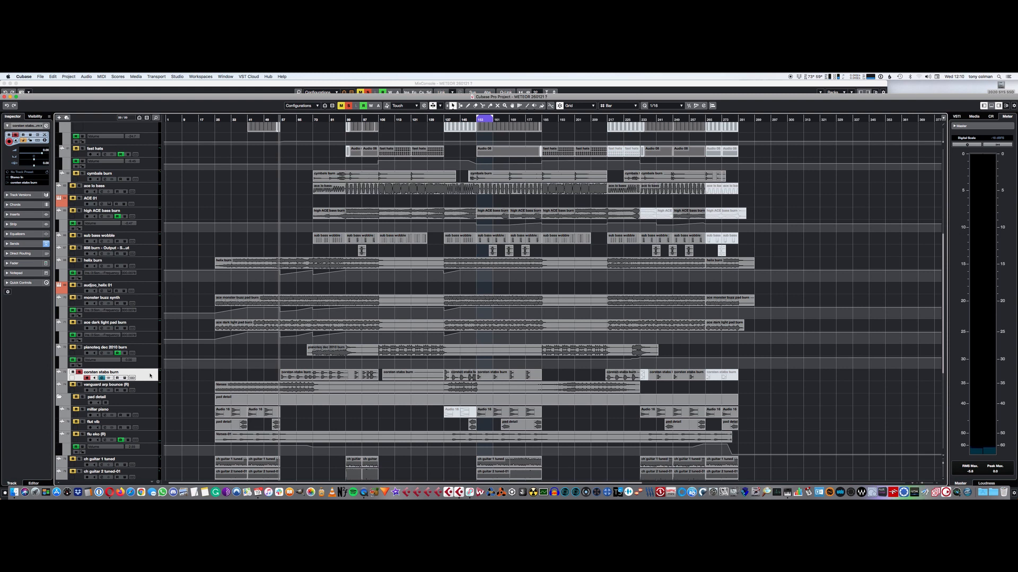
key(space)
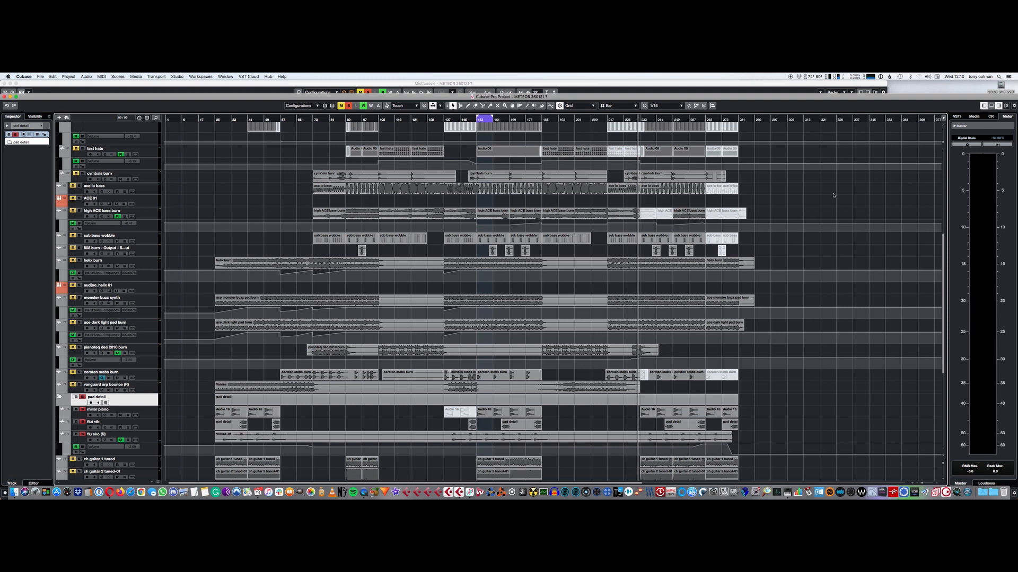
key(space)
drag(943, 254, 943, 274)
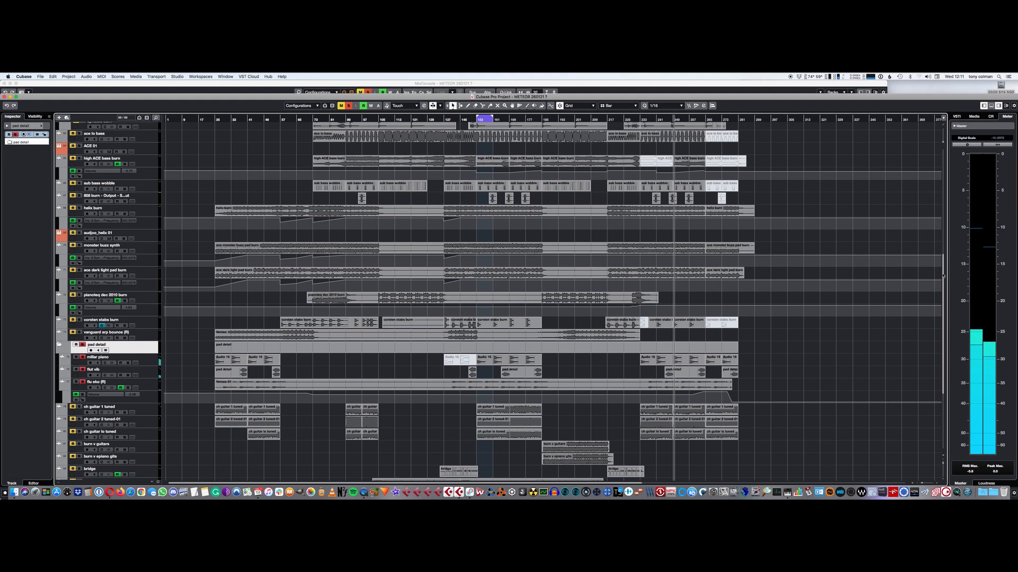
scroll(943, 274, down, 5)
scroll(938, 298, down, 2)
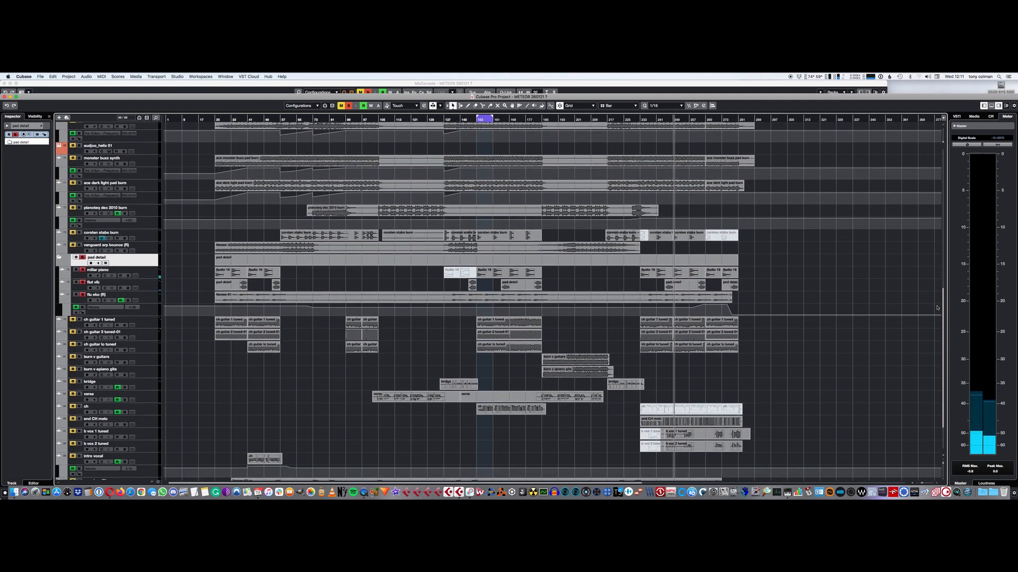
scroll(937, 308, down, 2)
scroll(937, 313, up, 3)
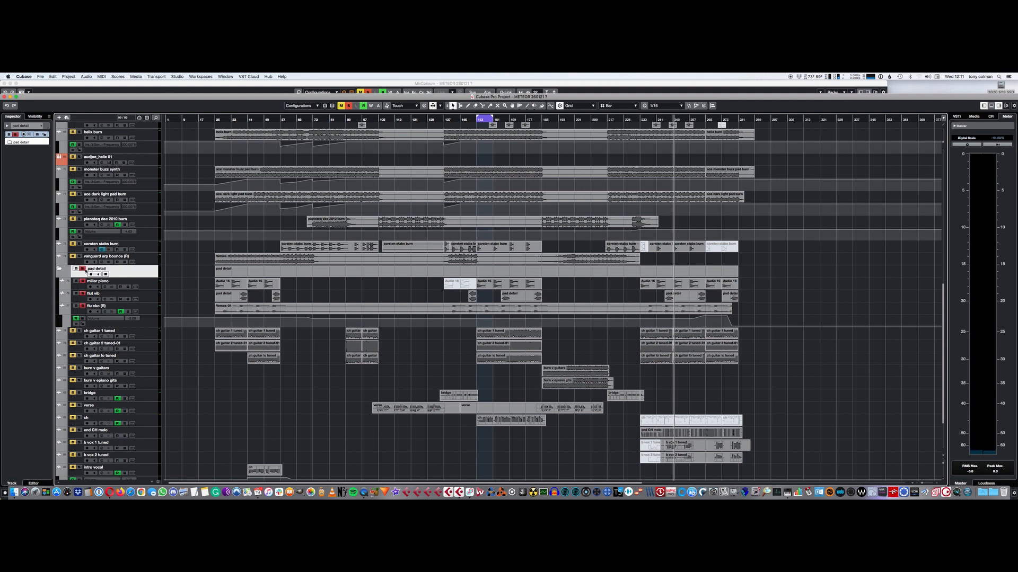
click(83, 269)
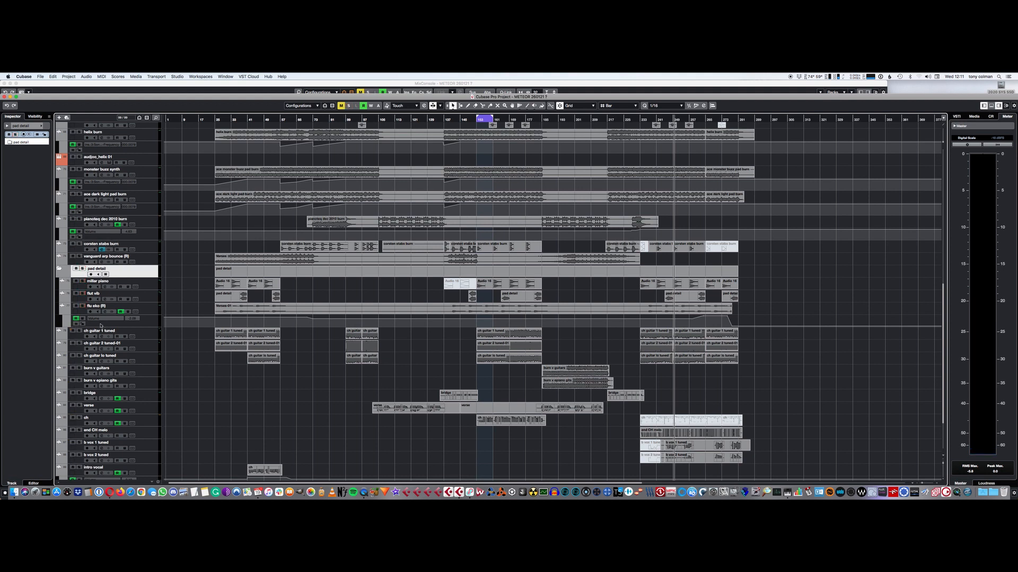
Solo the ch guitar 1 tuned, ch guitar 2 tuned-01 and ch guitar lo tuned tracks and play them together
click(78, 332)
click(80, 344)
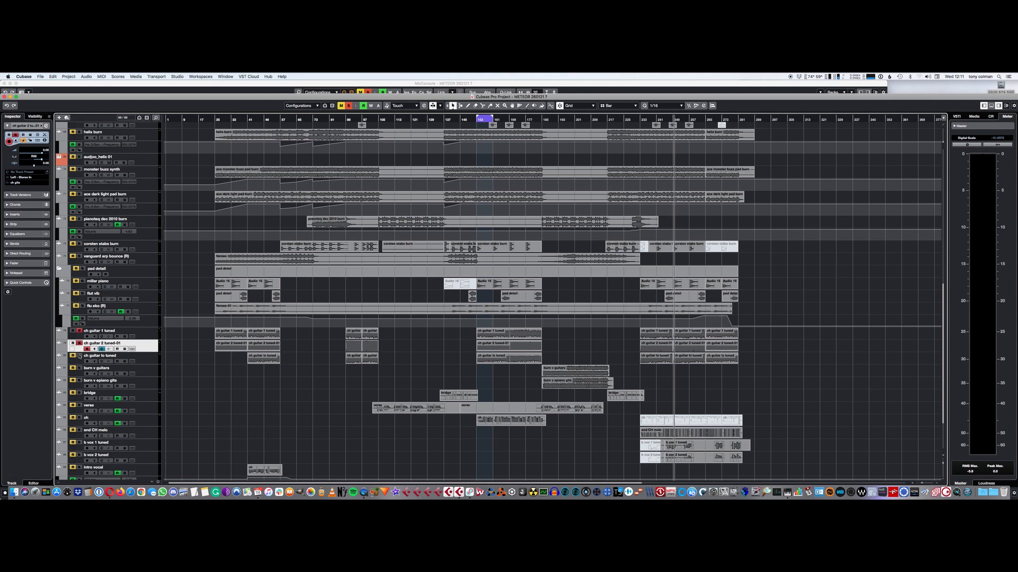
click(79, 357)
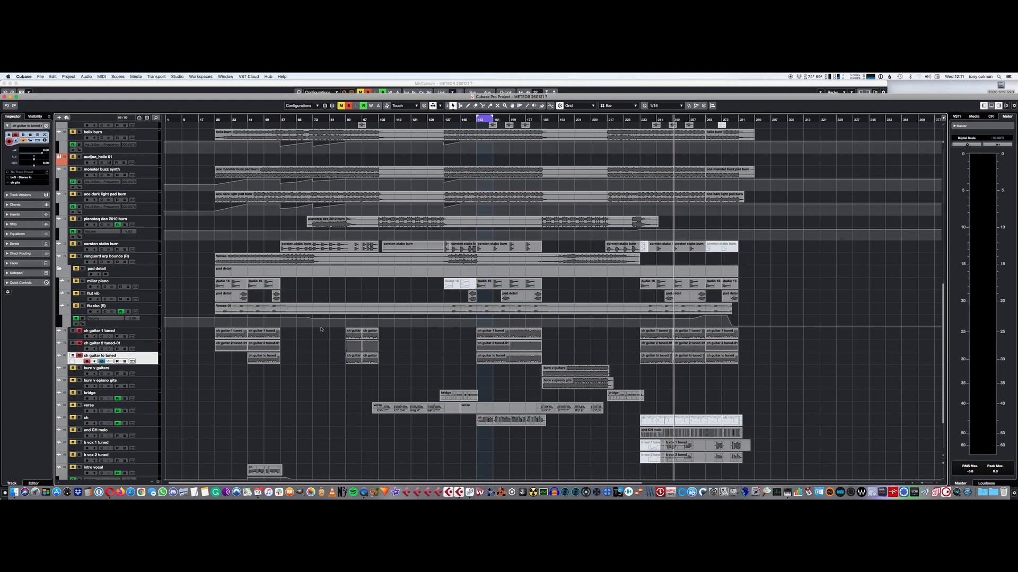
key(space)
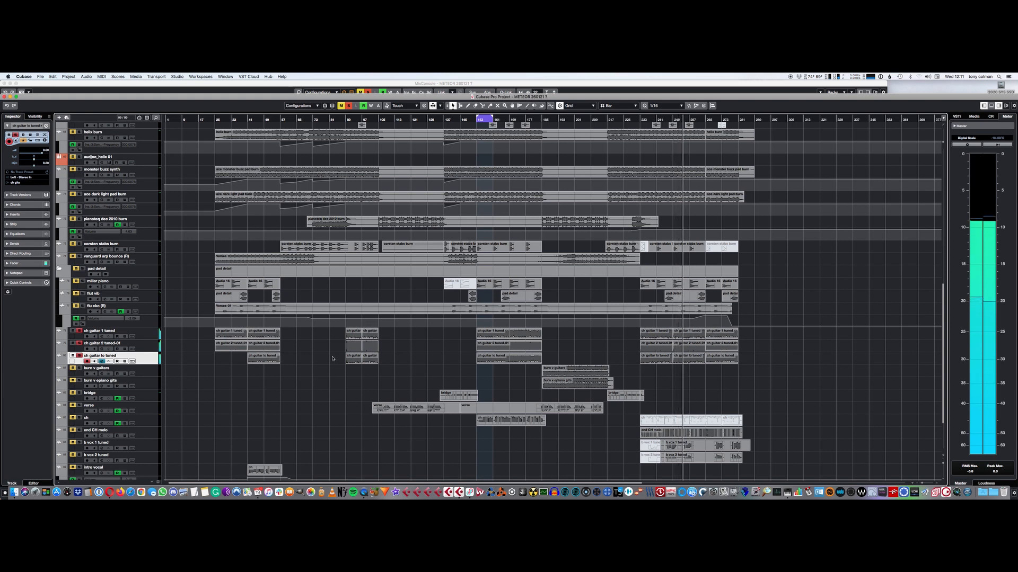
Open the ch gtrs group's channel settings from the mixer and examine its Compressor insert, placing the plug-in window beside the settings
click(336, 86)
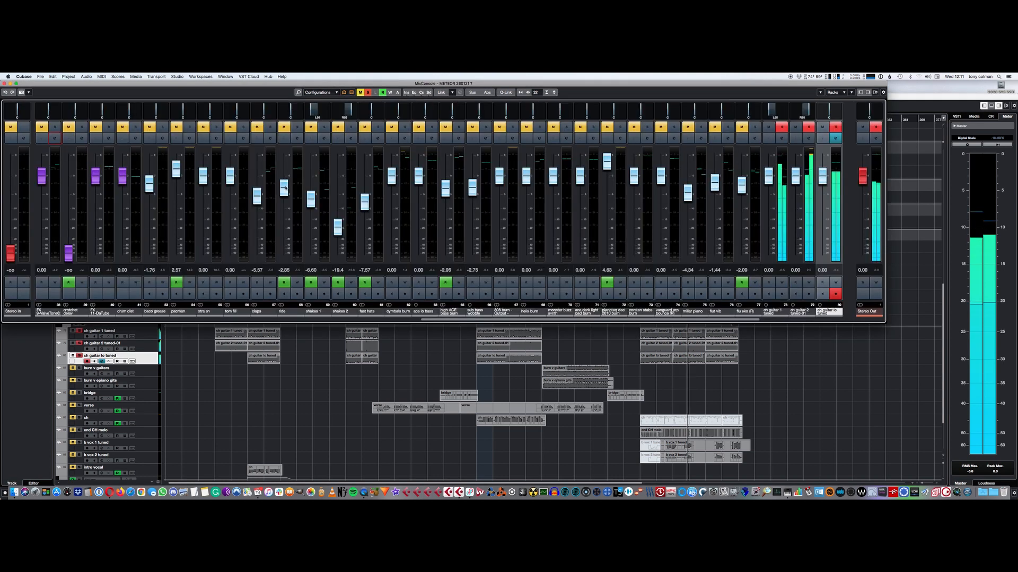
click(127, 319)
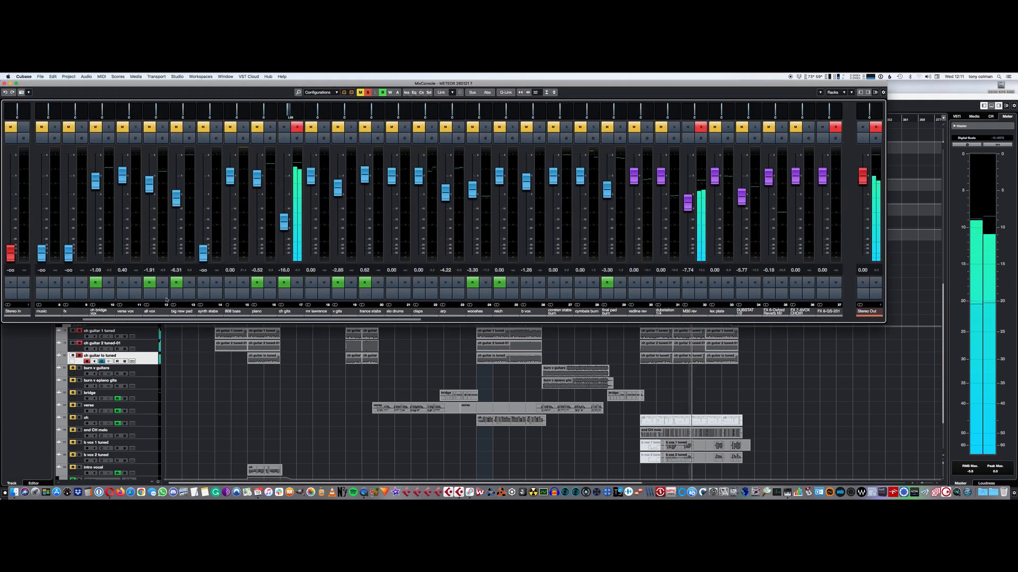
click(297, 139)
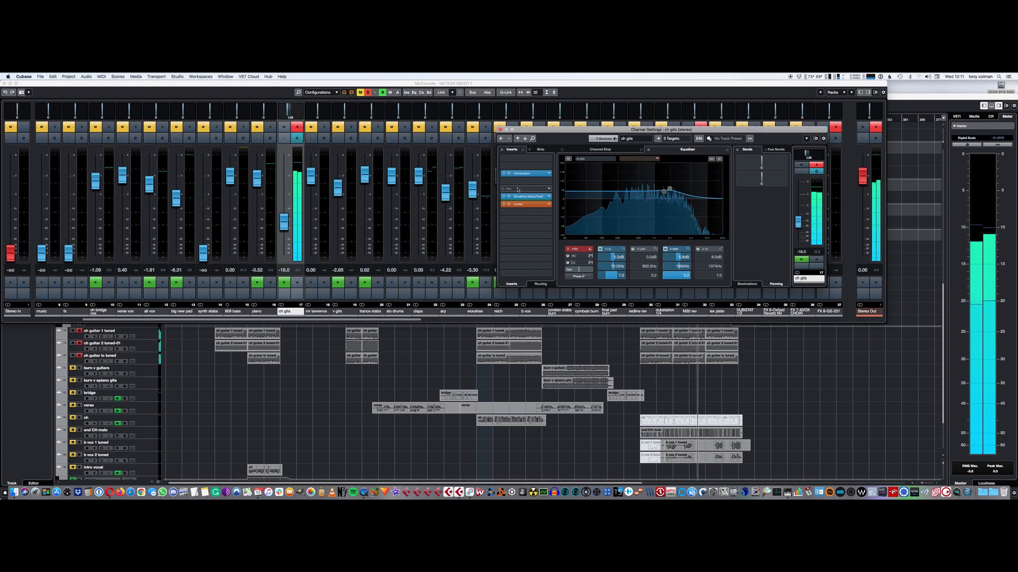
click(507, 174)
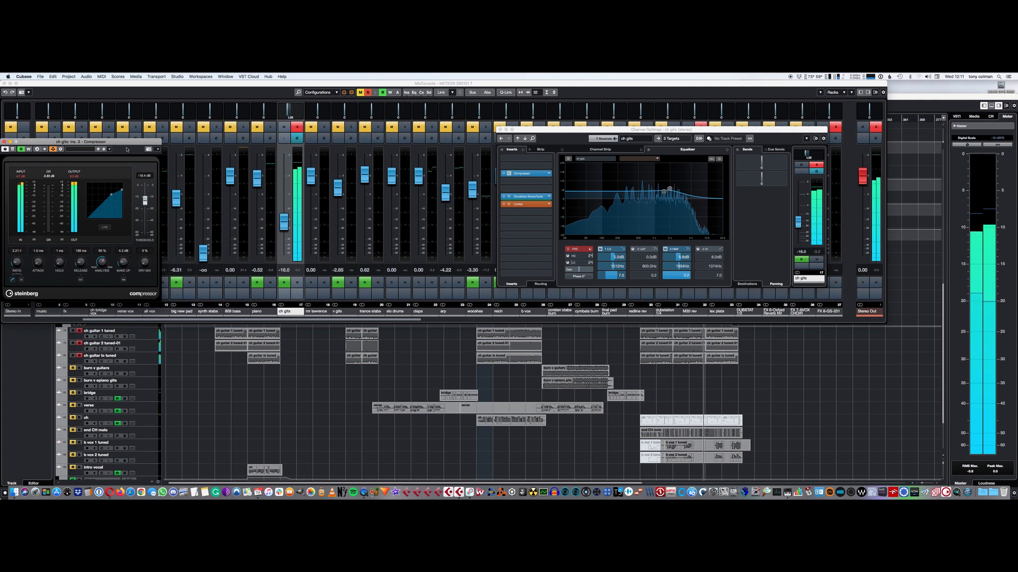
drag(125, 145, 422, 155)
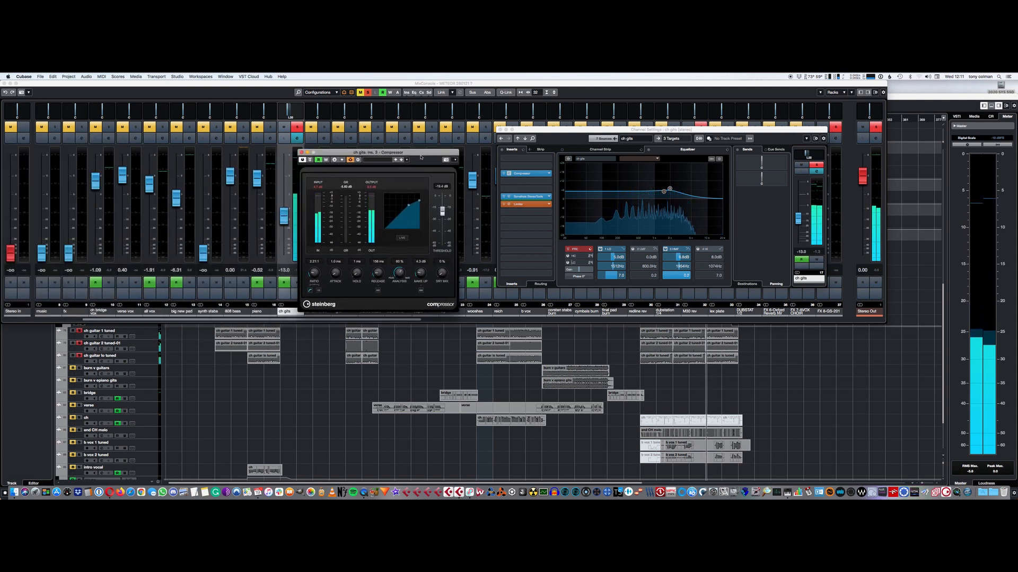
drag(431, 153, 458, 155)
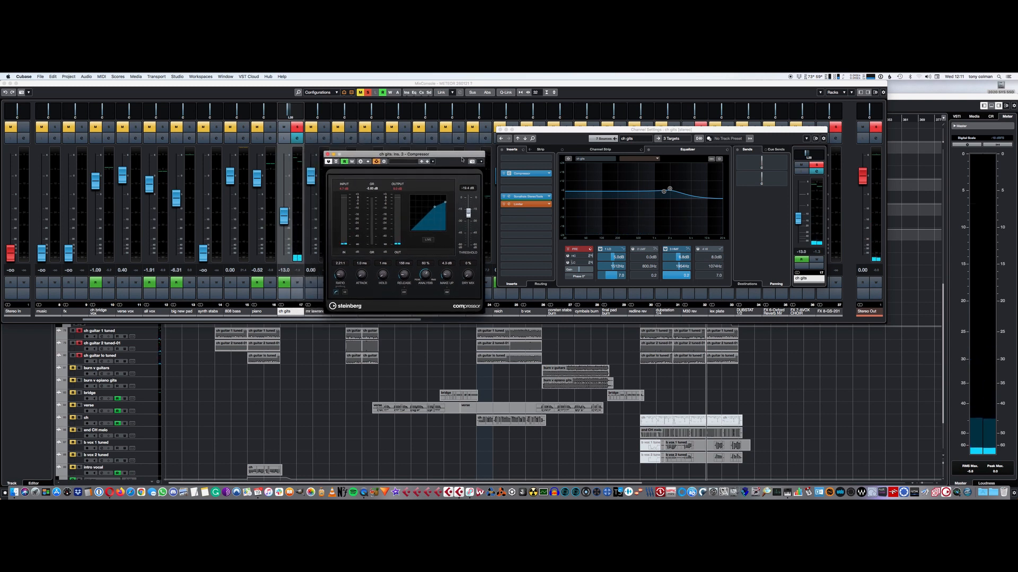
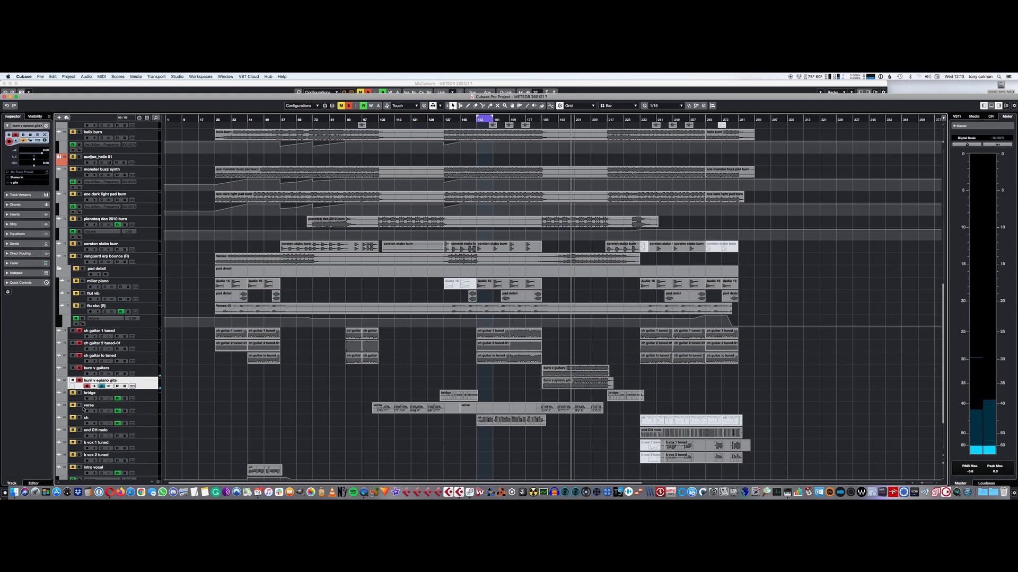
Solo the verse vocal with the guitars, play from around bar 185 and add the pianoteq dec 2010 burn and vanguard arp bounce tracks
click(85, 409)
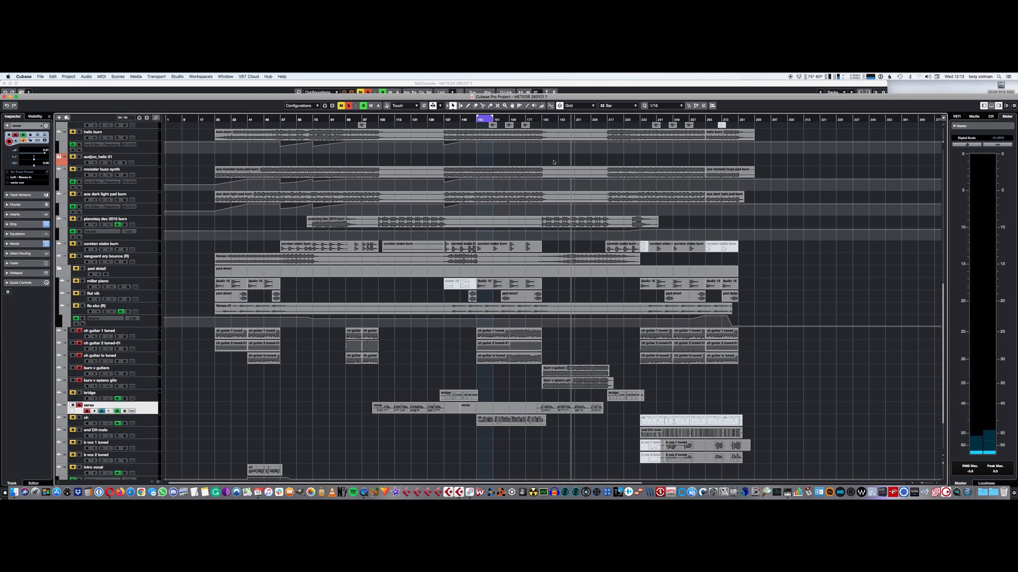
click(541, 118)
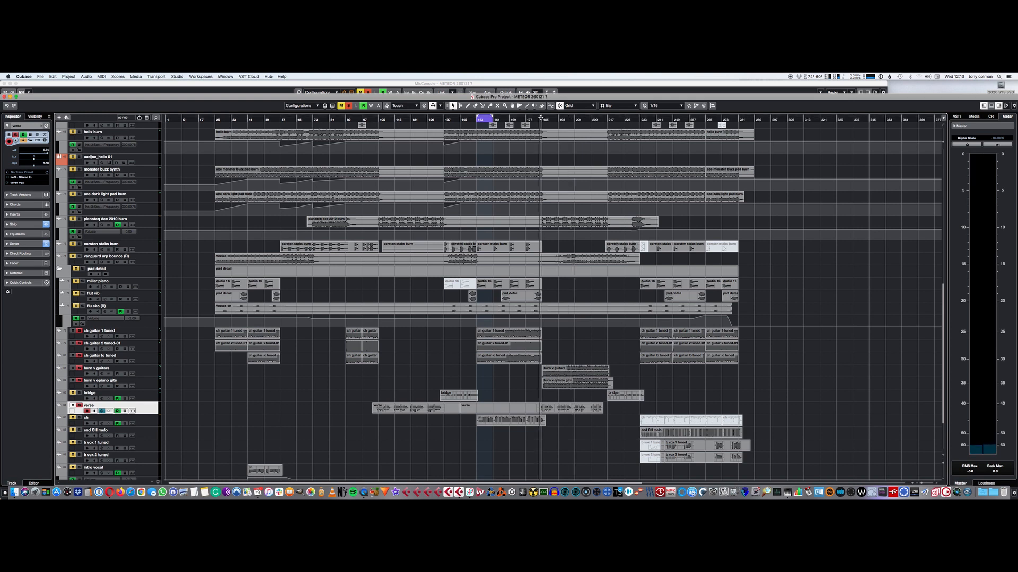
key(space)
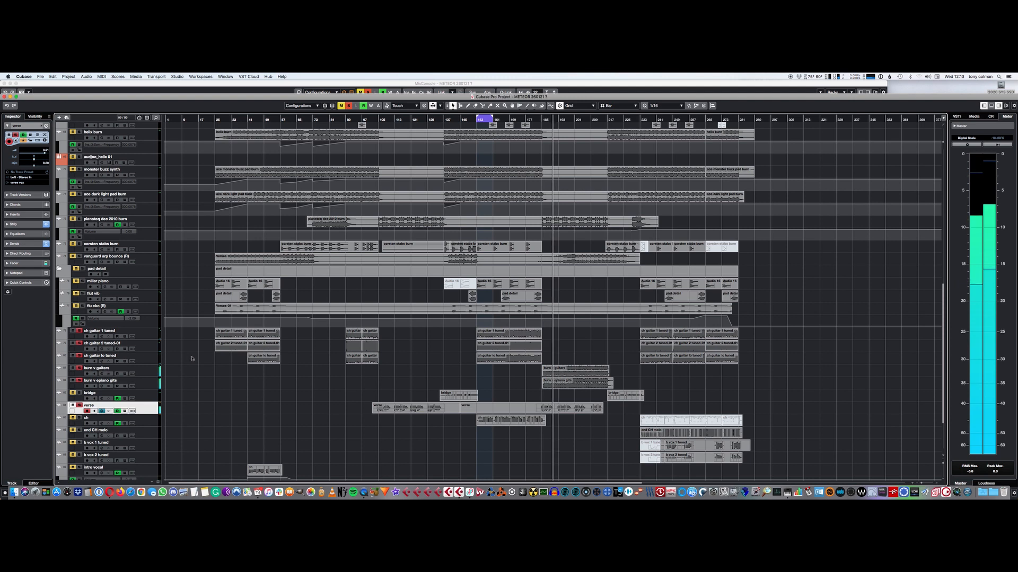
click(80, 221)
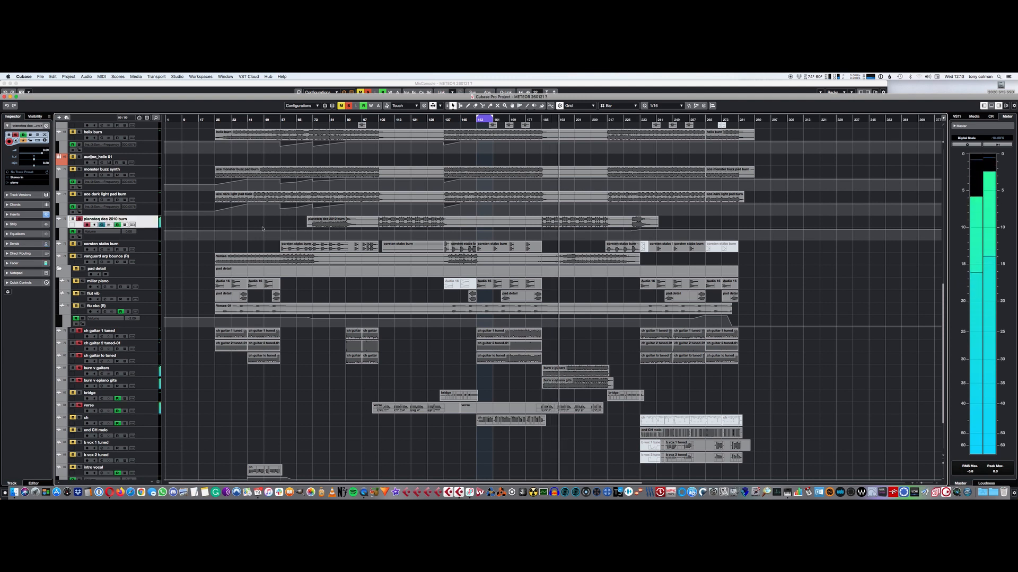
click(80, 257)
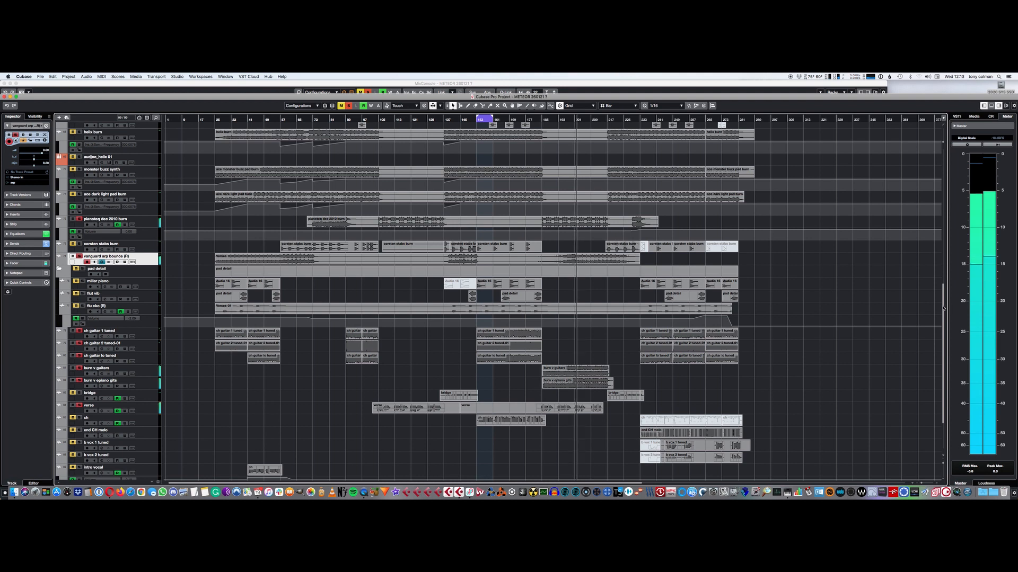
Close the verse track's channel settings and open its vocal part around bar 207 in the sample-level editor
drag(943, 308, 932, 345)
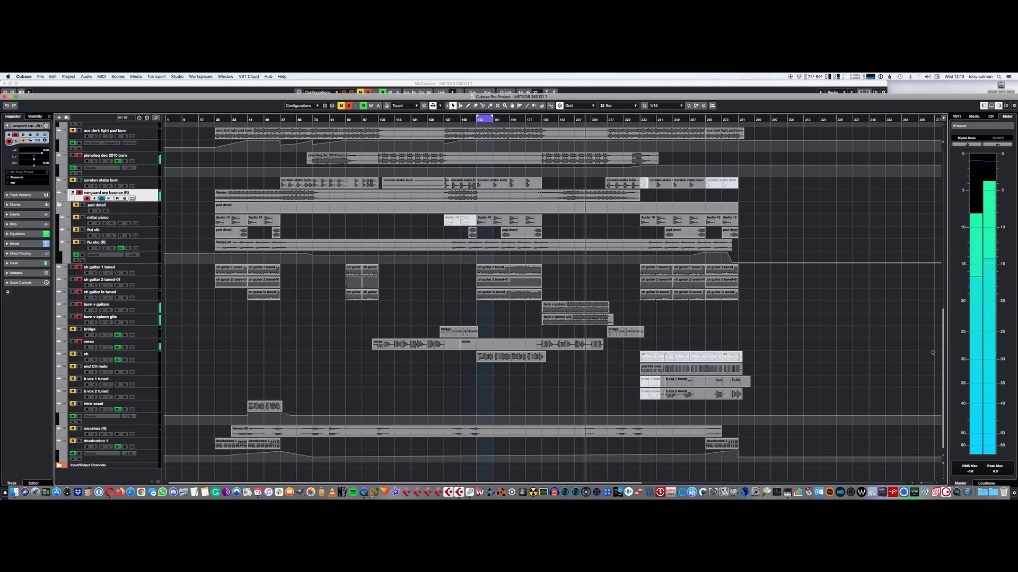
drag(932, 341, 934, 326)
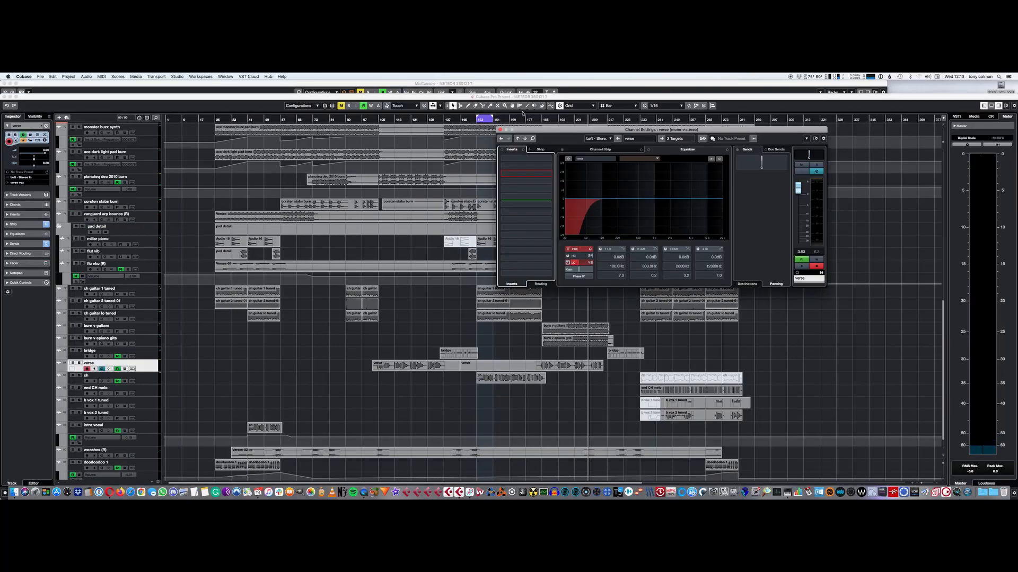
click(500, 130)
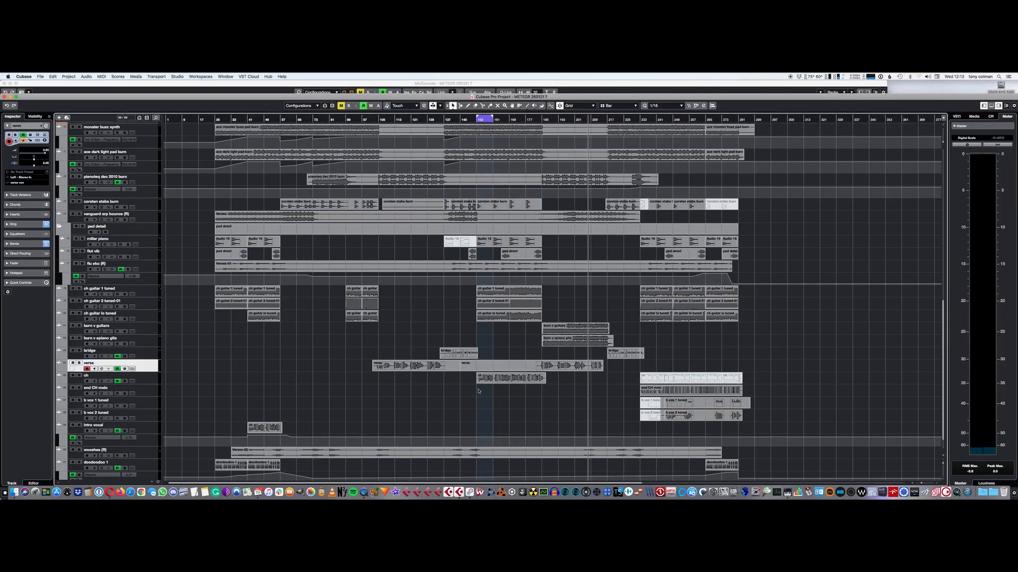
double_click(580, 365)
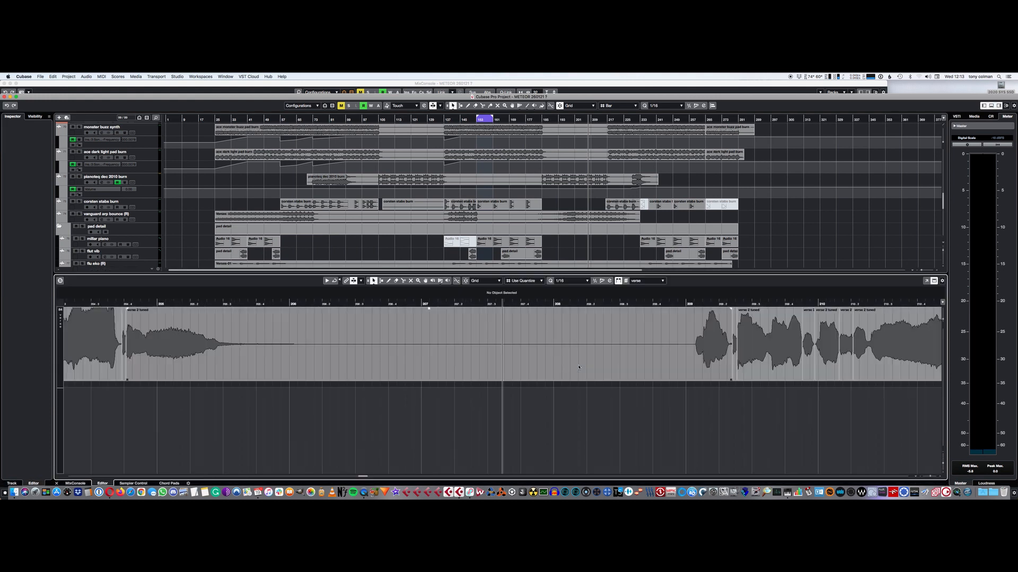
key(g)
key(g)
key(g)
key(g)
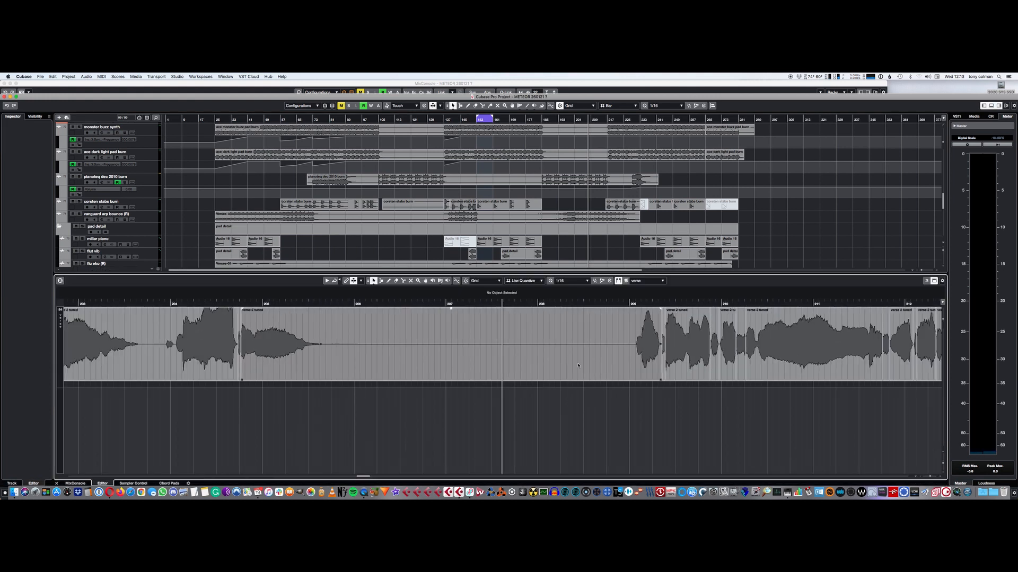
key(h)
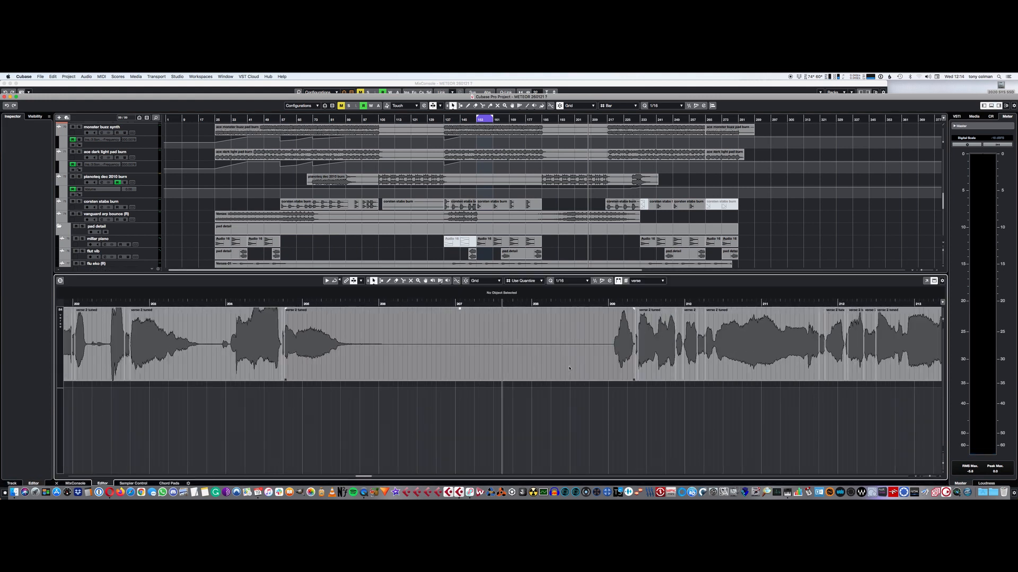
Place the cursor before the vocal phrase near bar 209 and select the short verse 2 tuned event between the first two phrases
click(636, 304)
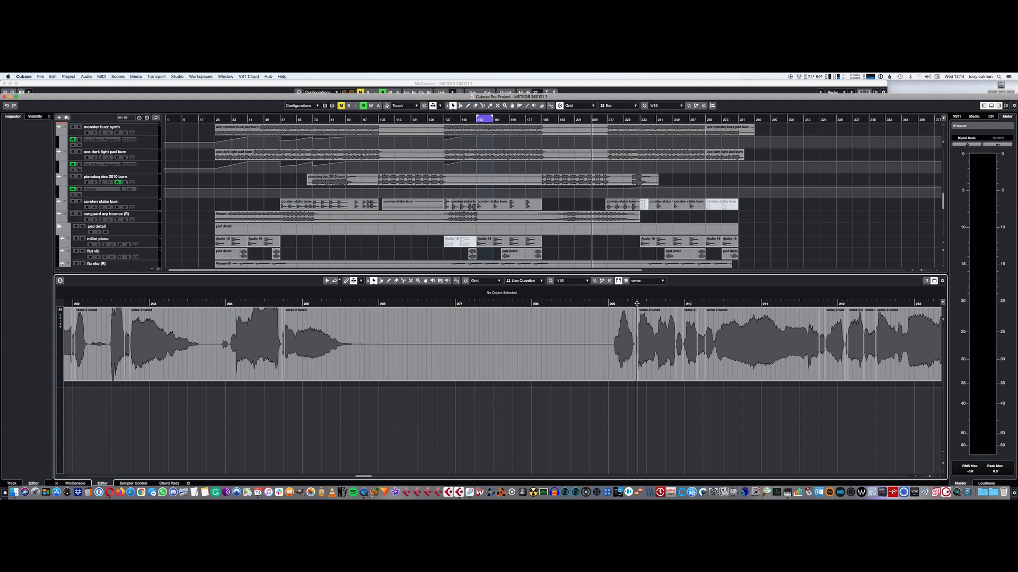
key(h)
key(h)
key(h)
key(h)
key(h)
key(h)
key(h)
key(h)
key(h)
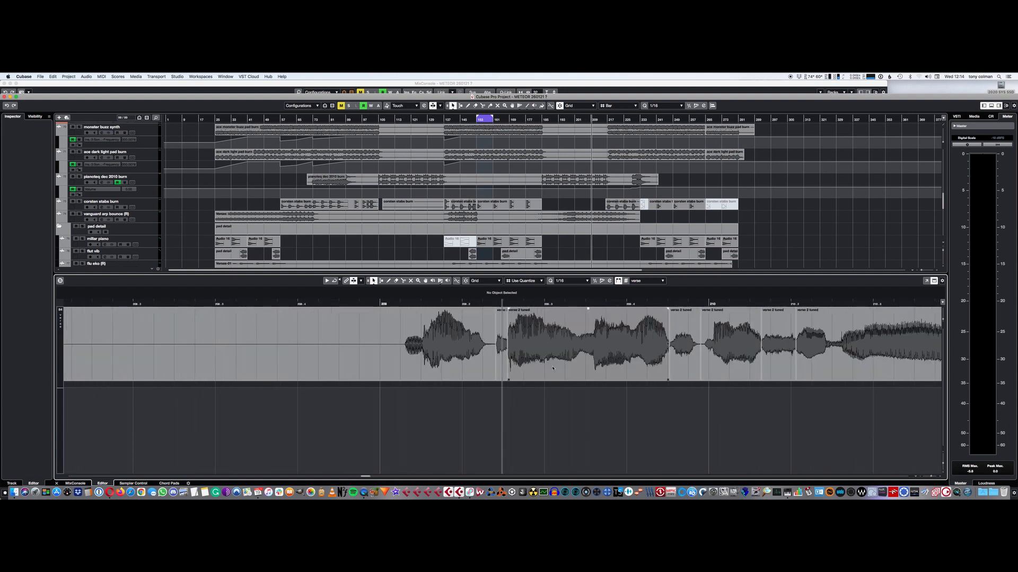
key(h)
key(h)
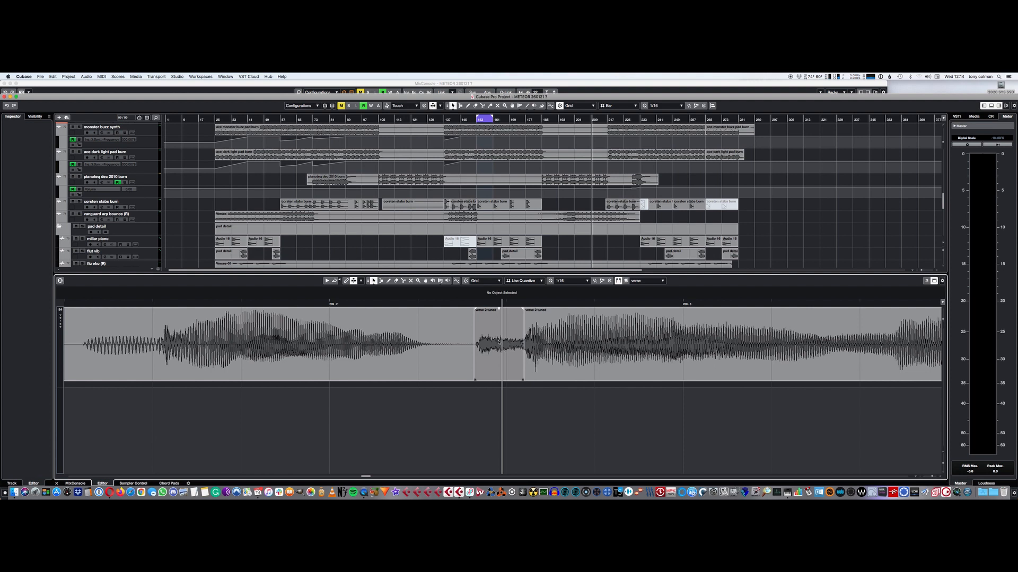
click(499, 313)
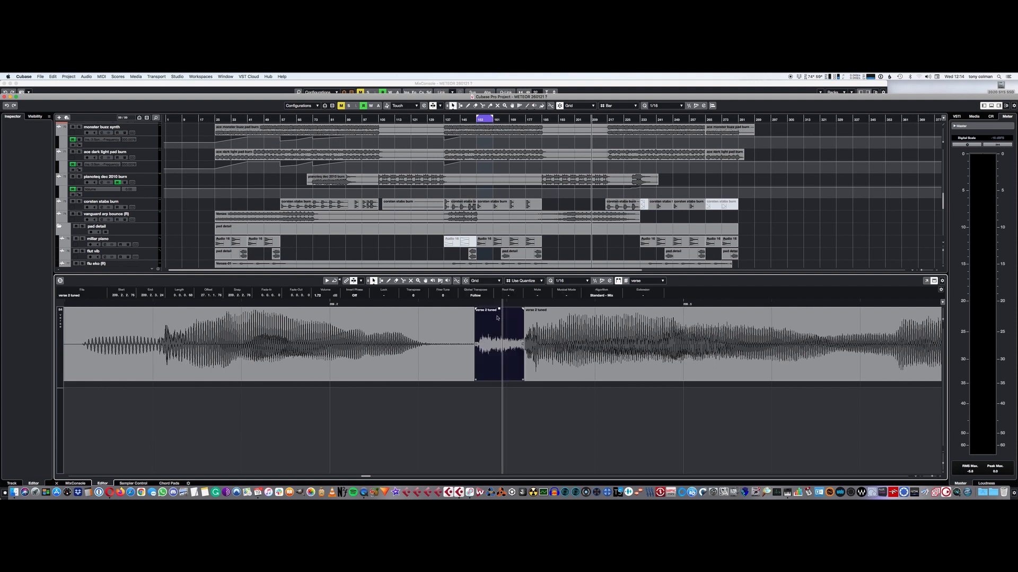
key(g)
key(g)
key(g)
key(g)
key(g)
key(g)
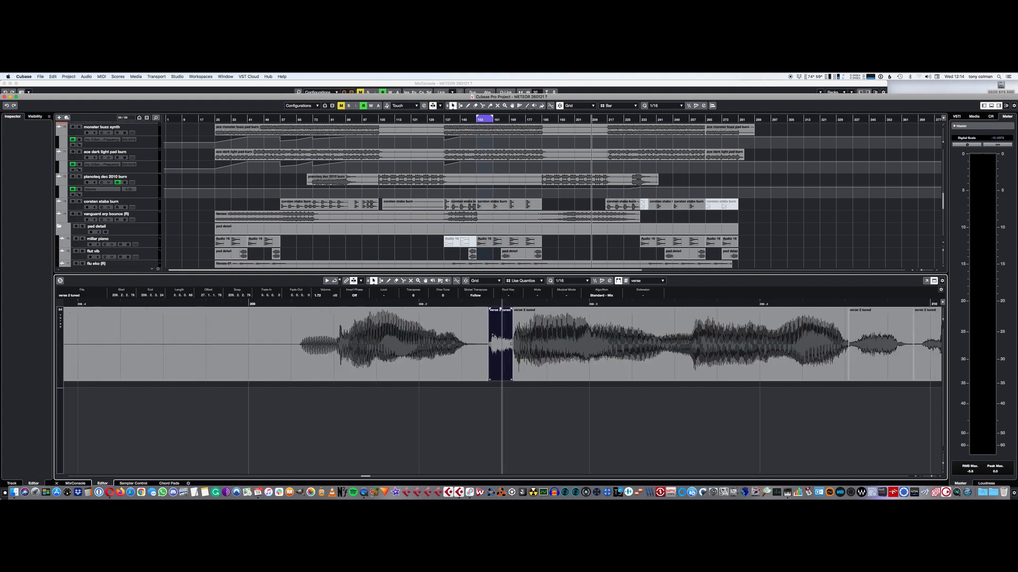
key(g)
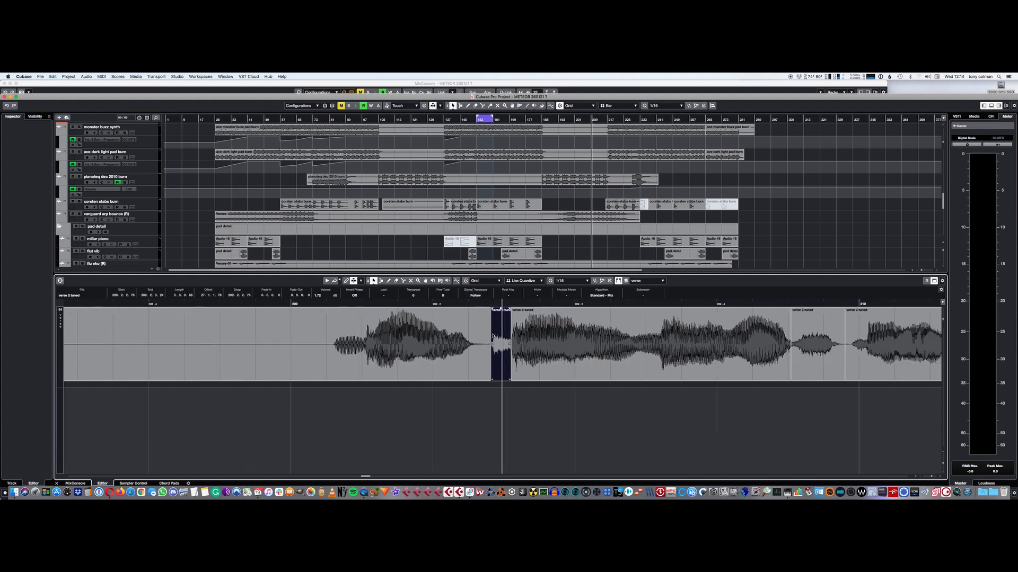
Select the short verse 2 tuned event just before bar 210, examine the surrounding cuts and close the part editor
click(802, 348)
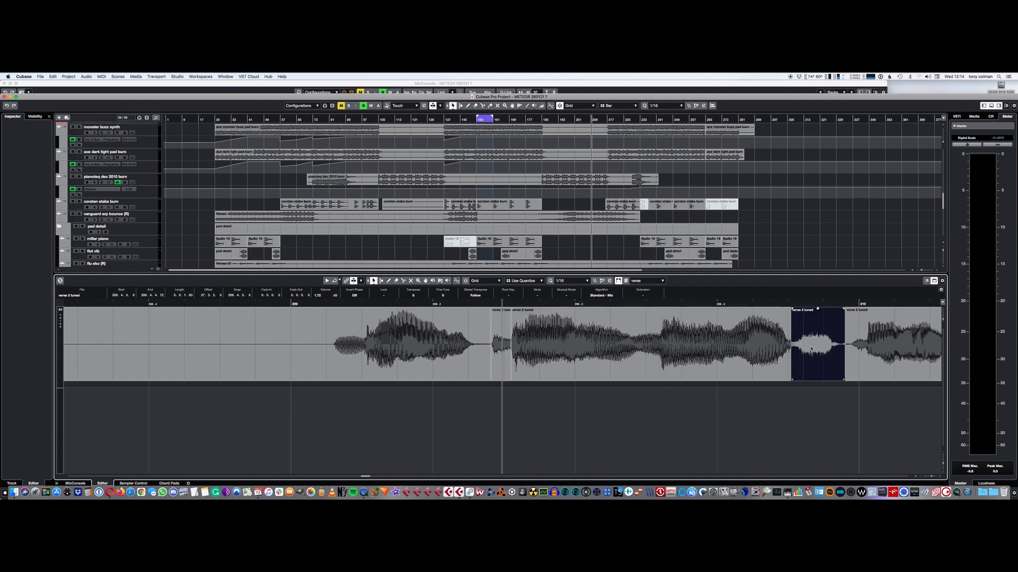
key(g)
key(g)
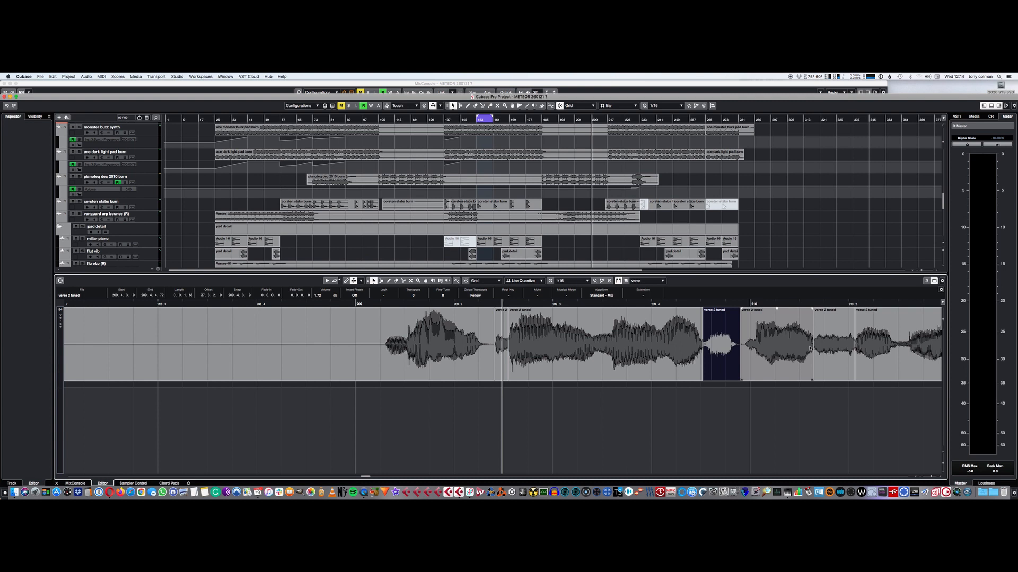
key(g)
key(g)
key(g)
key(g)
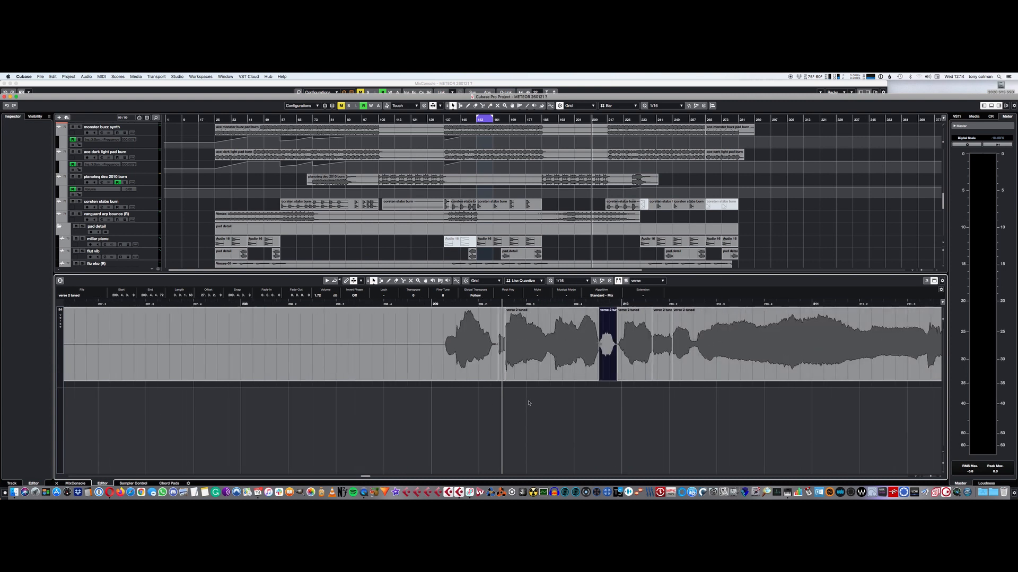
key(super+e)
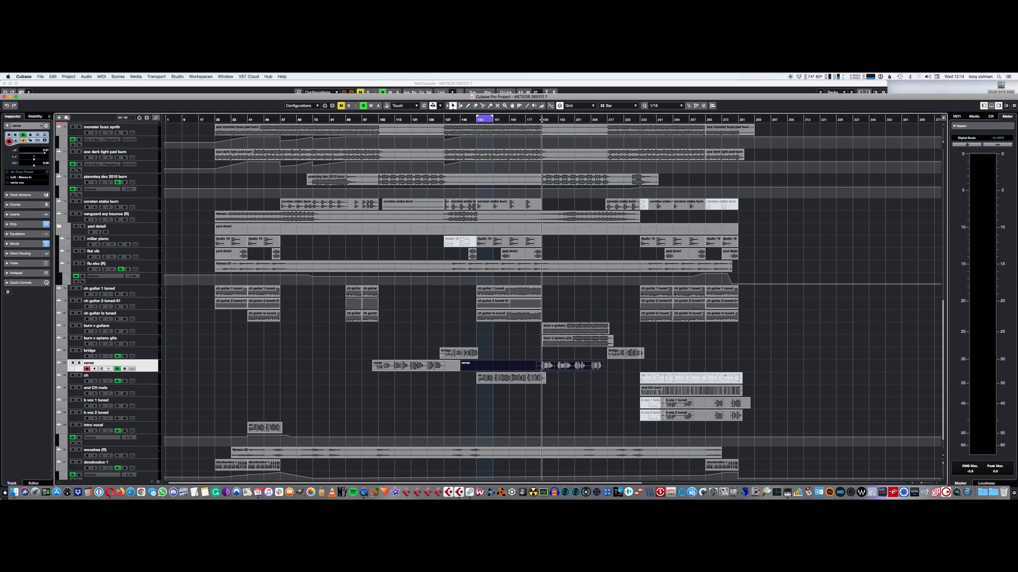
Open the verse vox group's channel settings from the mixer during playback and raise its level to 2.34 dB
click(519, 90)
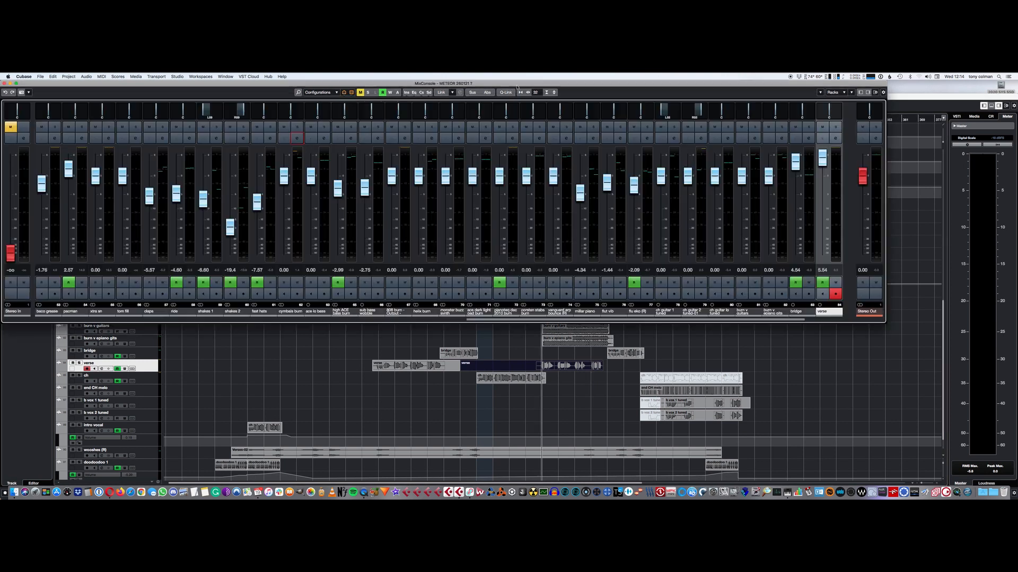
click(228, 320)
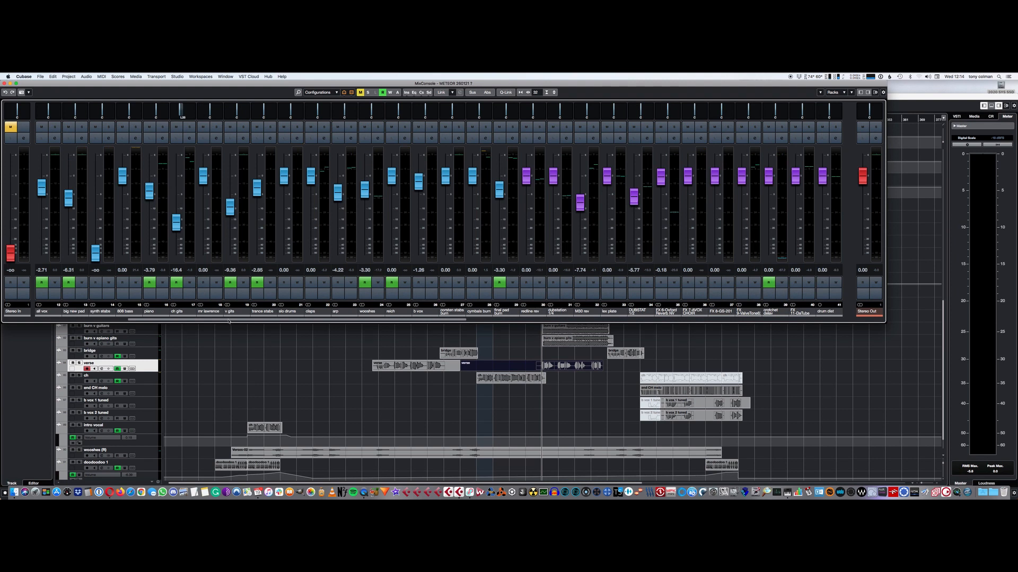
drag(229, 320, 1, 302)
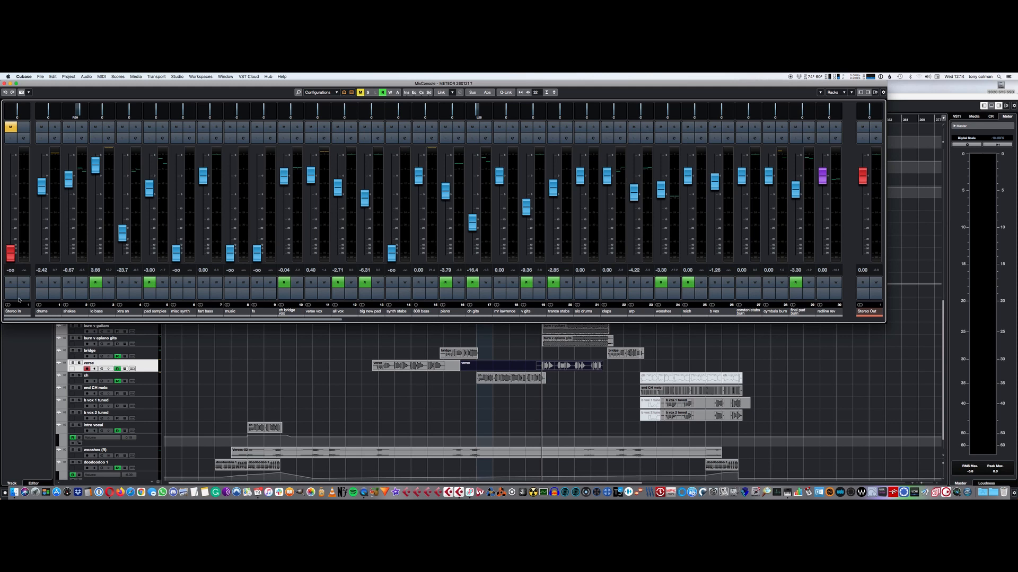
key(space)
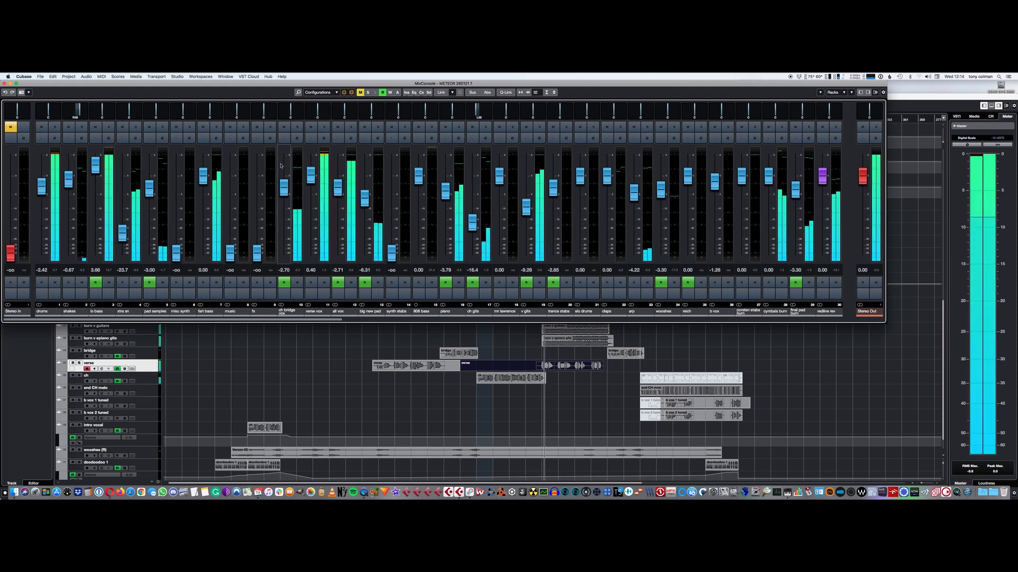
click(324, 138)
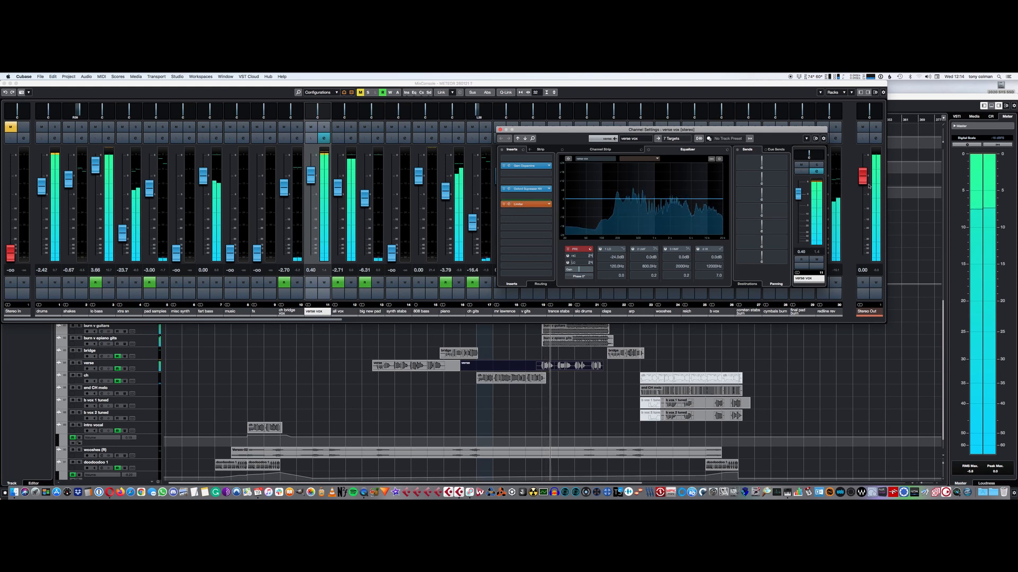
drag(798, 194, 797, 191)
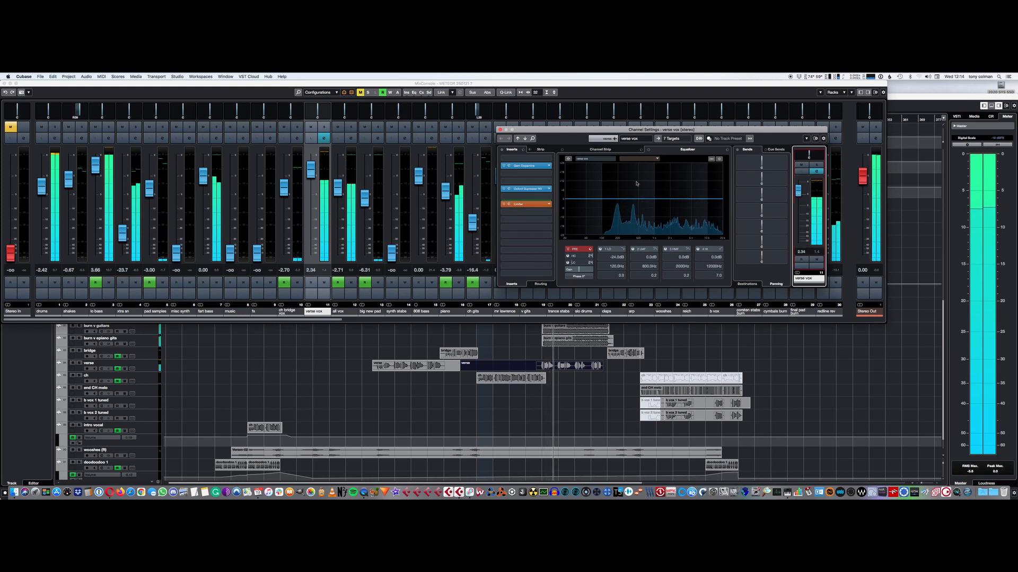
Open the verse vox group's Oxford Supresser insert, place it beside the channel settings and solo the group
click(509, 189)
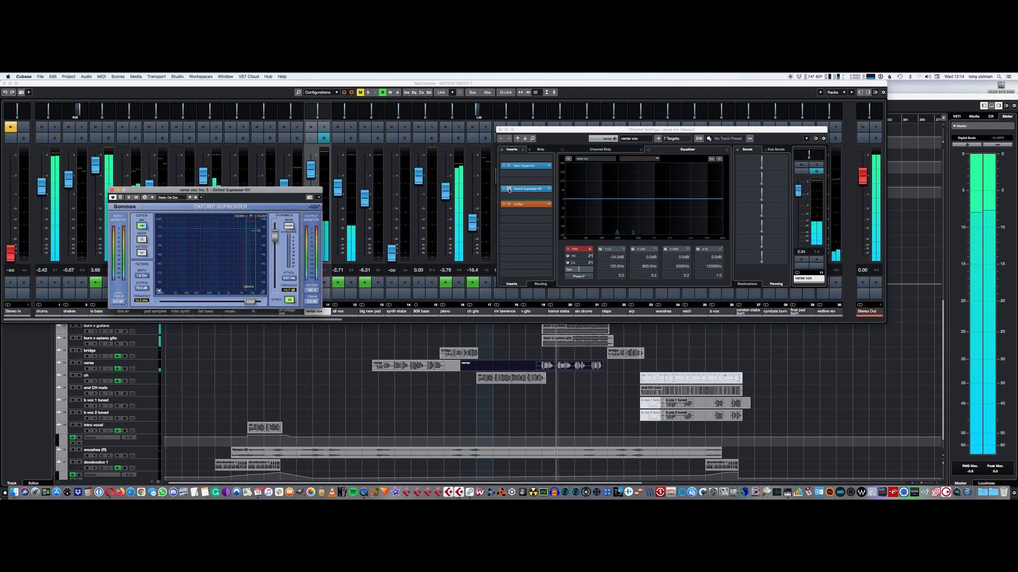
drag(297, 193, 350, 202)
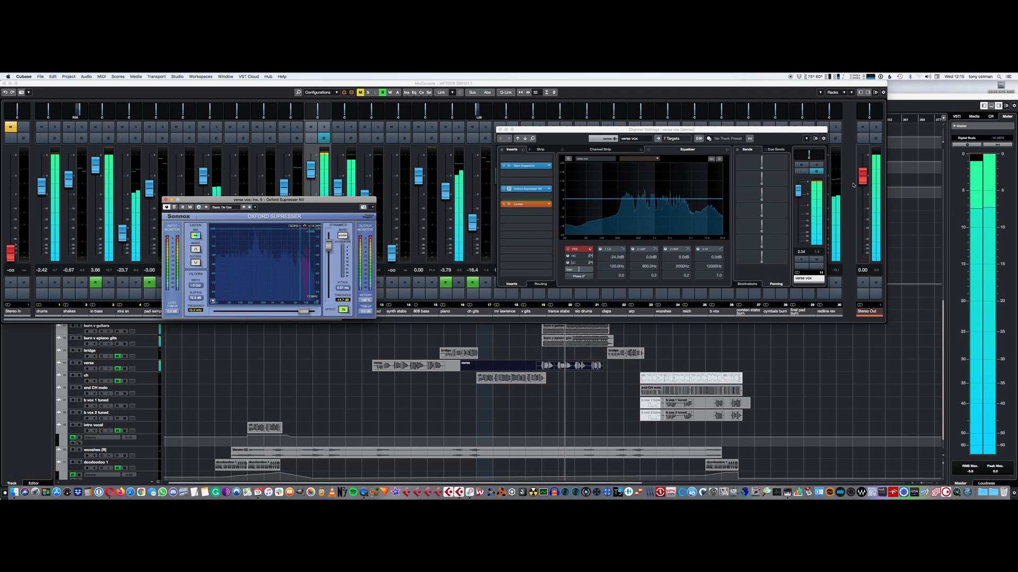
click(816, 165)
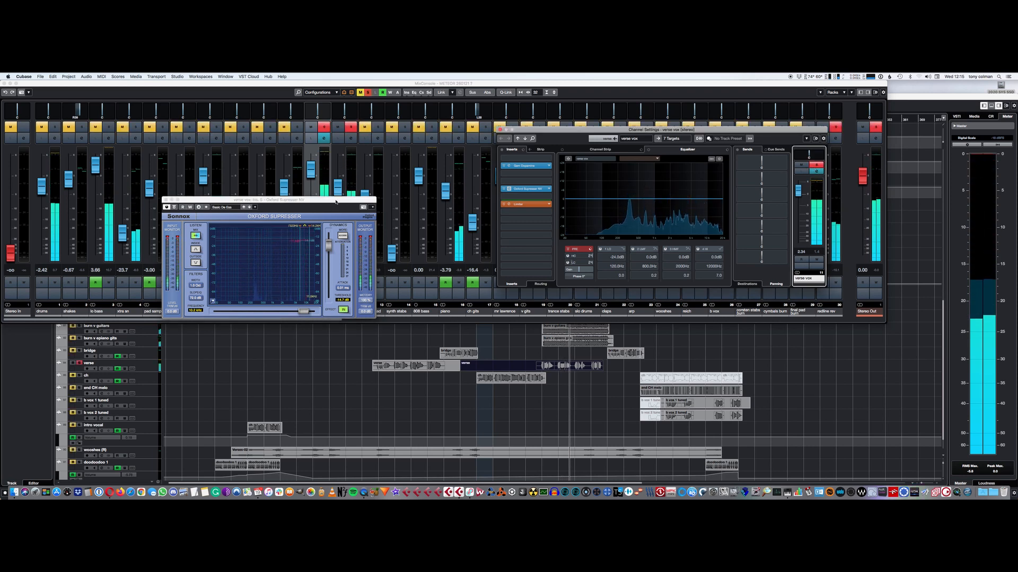
drag(335, 202, 454, 170)
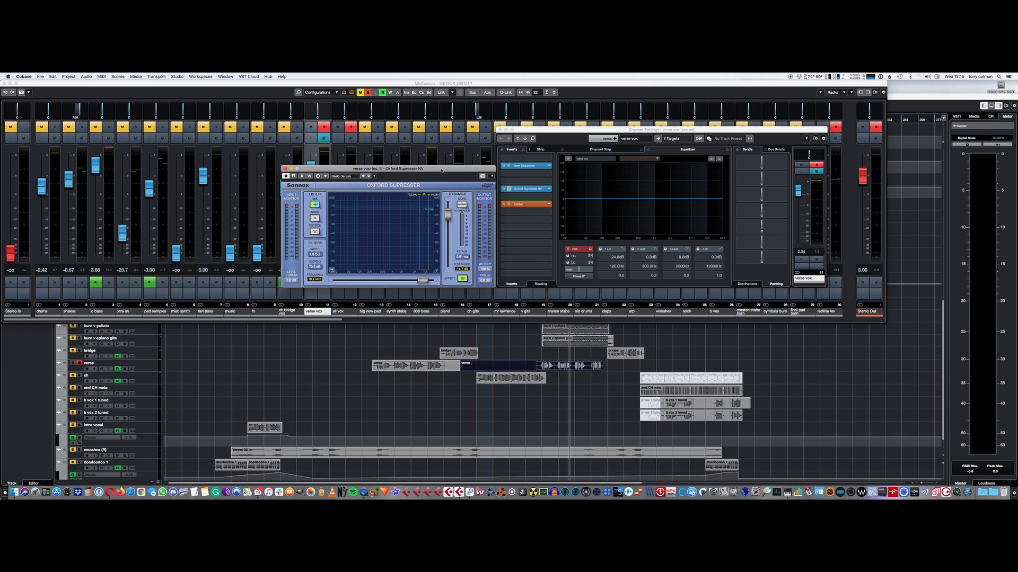
drag(441, 171, 438, 169)
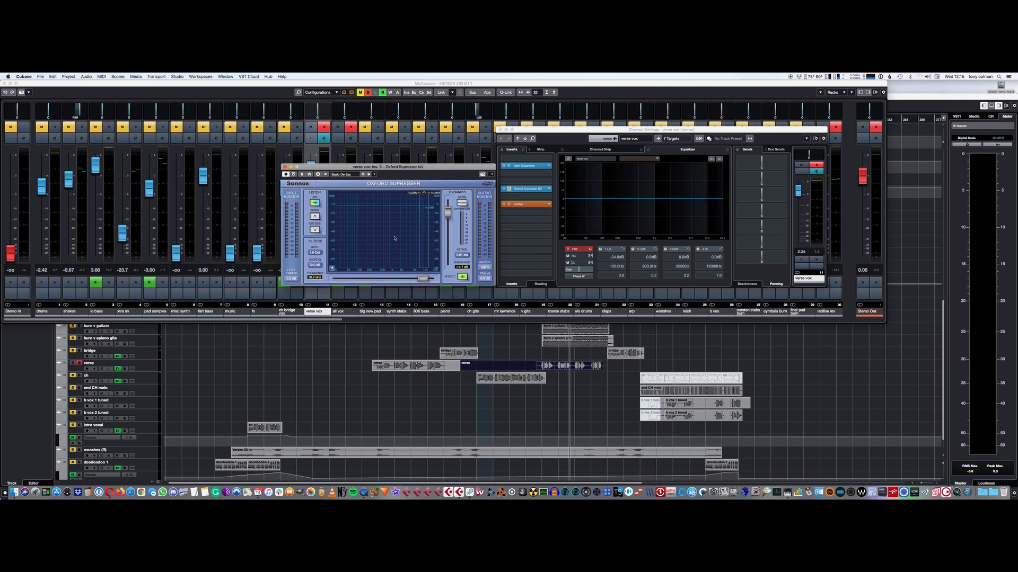
Play the soloed verse vox through the Supresser's Inside listen mode and shift its filter band to a lower frequency
key(space)
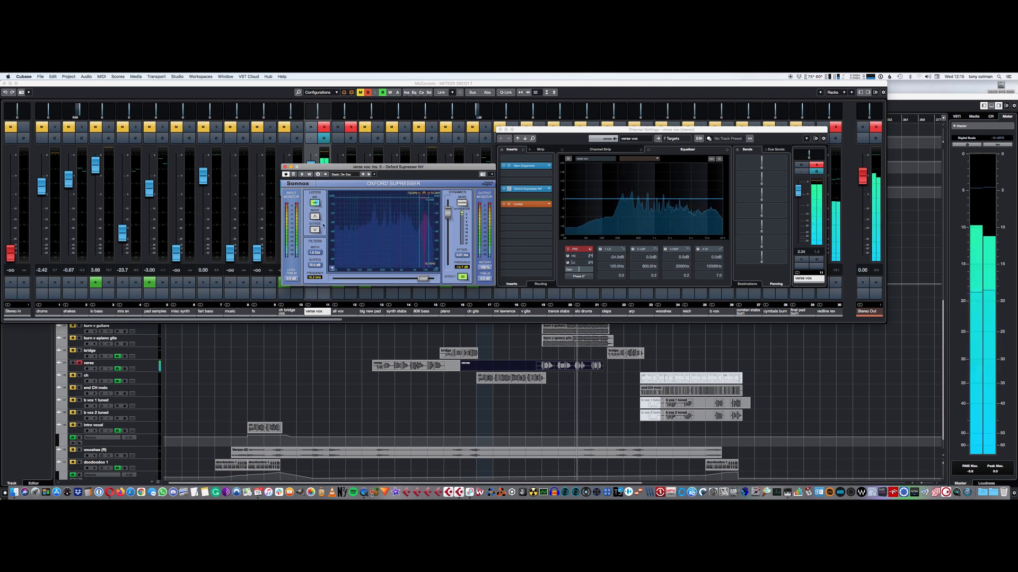
click(315, 216)
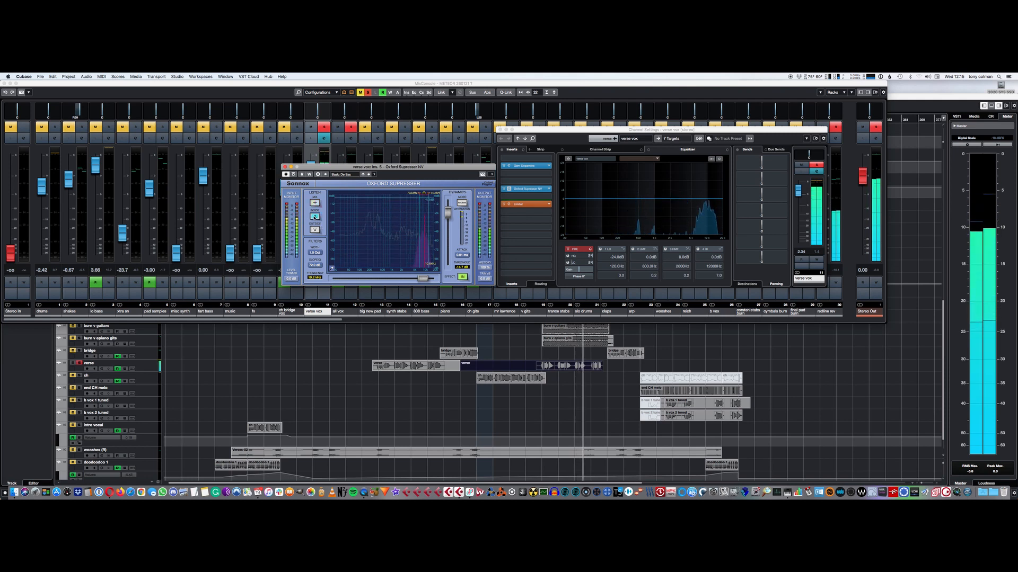
drag(418, 194, 411, 194)
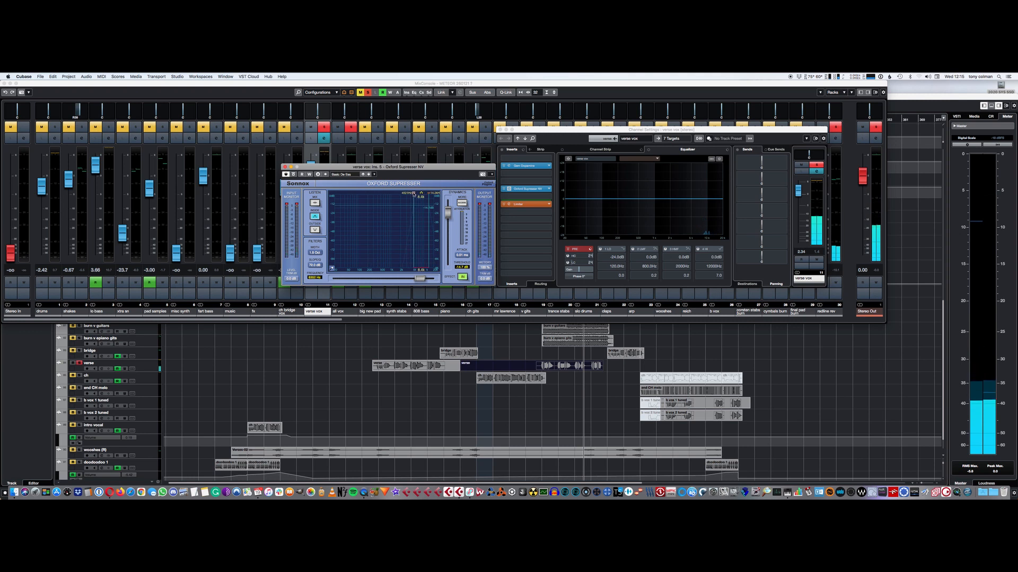
Set the locators around bars 185 to 189 and play the soloed verse vocal from the range's start with the mixer shown
click(648, 360)
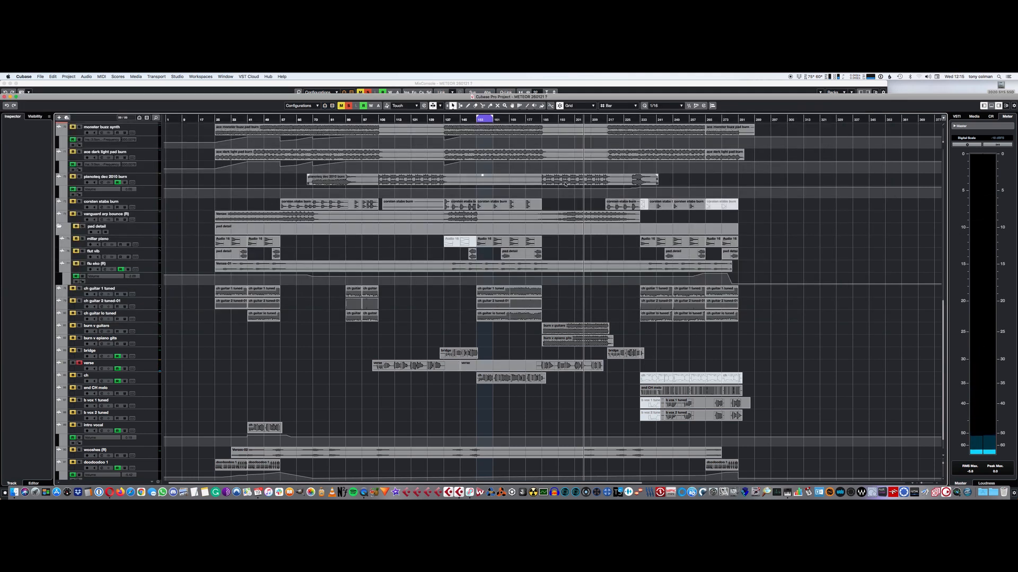
super+click(542, 119)
alt+click(550, 119)
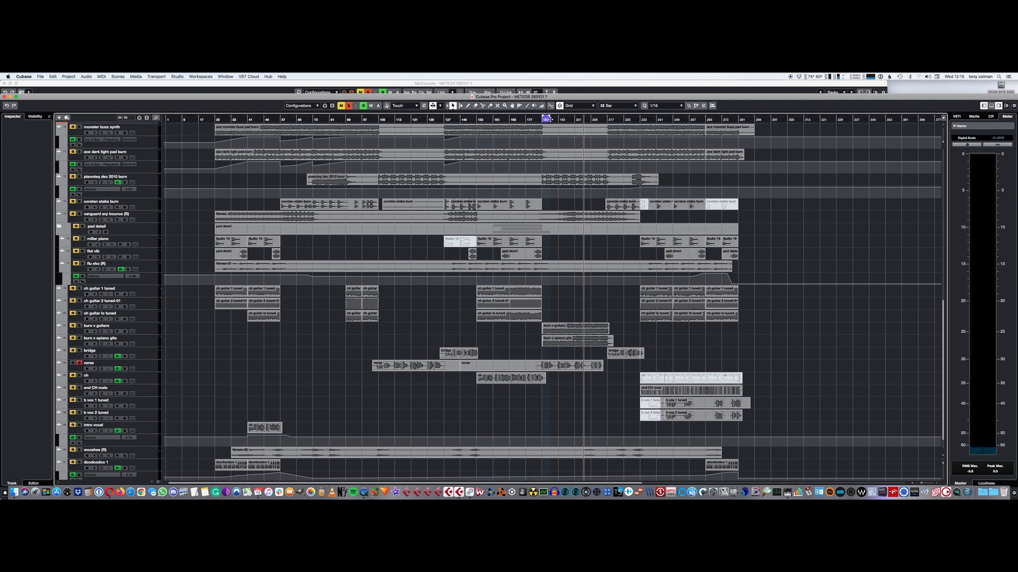
key(KP_Subtract)
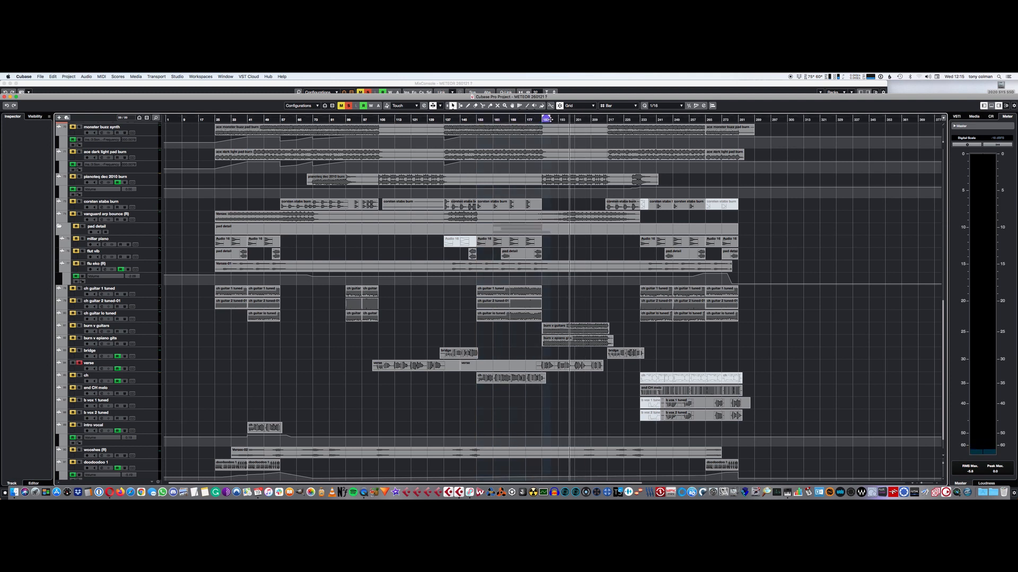
key(KP_1)
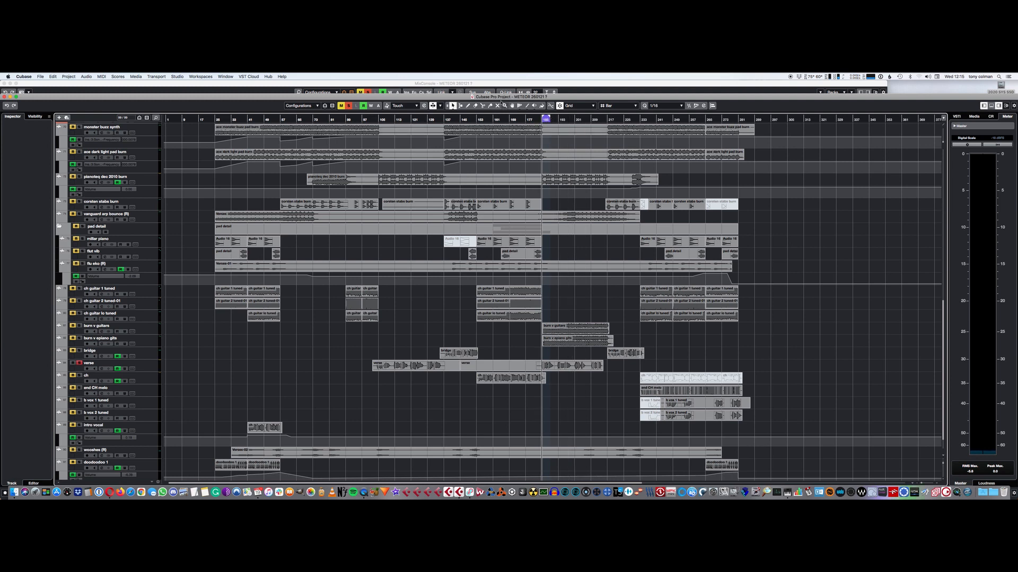
click(489, 90)
key(space)
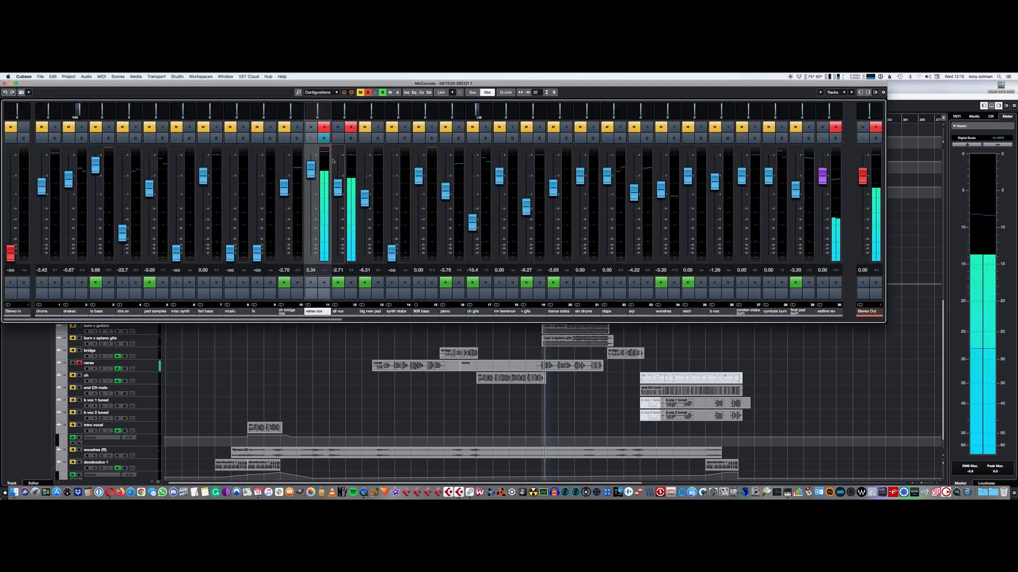
Open the verse vox group's Oxford Supresser and Dopamine inserts, place Dopamine above the Supresser to examine it, and close Dopamine
click(323, 139)
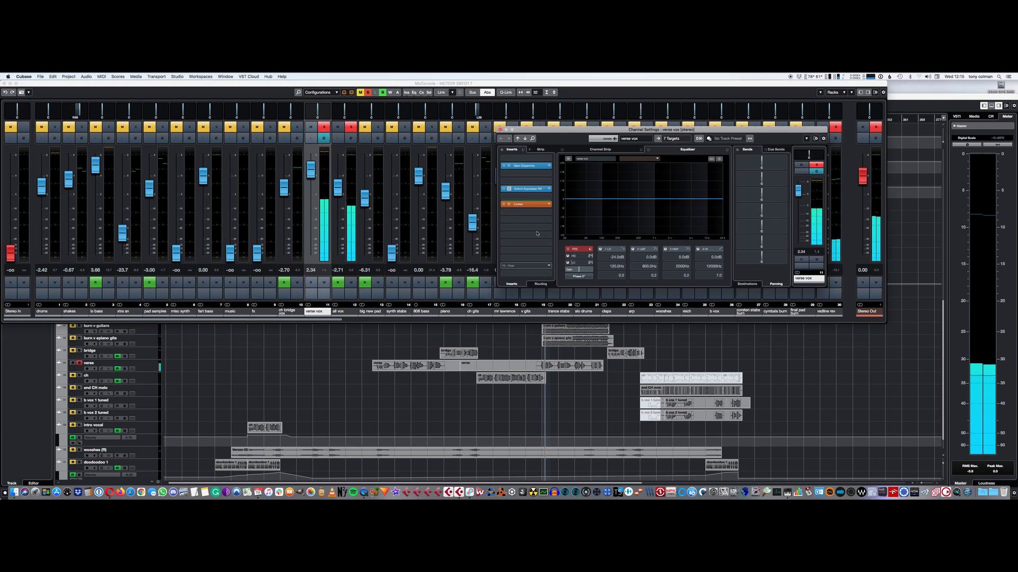
click(509, 190)
click(515, 166)
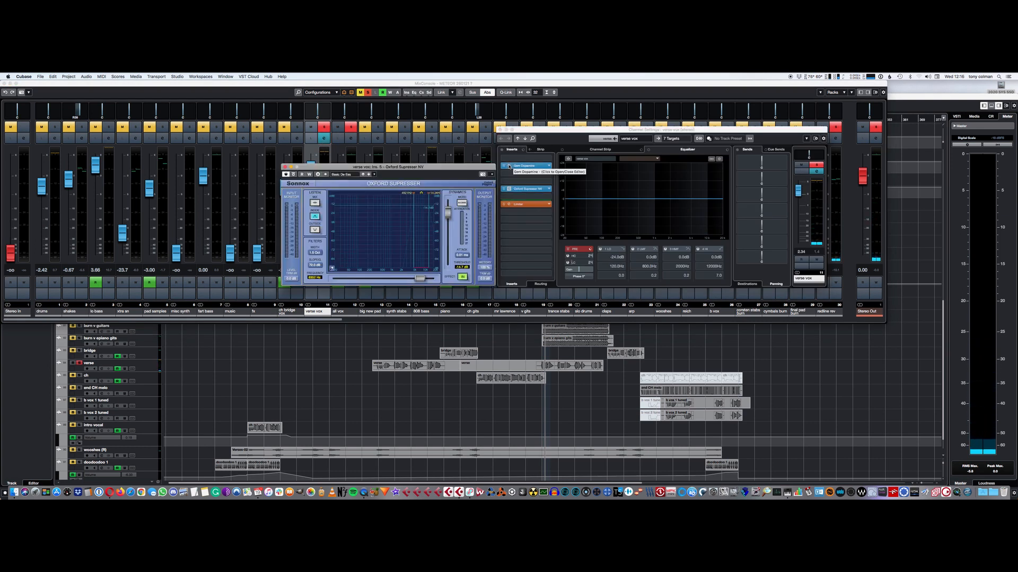
drag(541, 325, 371, 98)
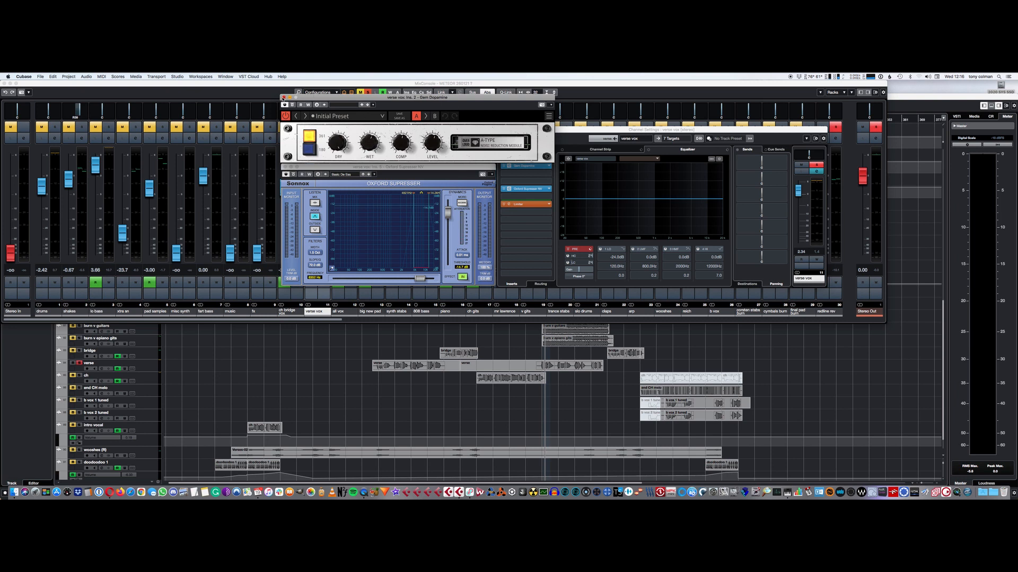
click(283, 98)
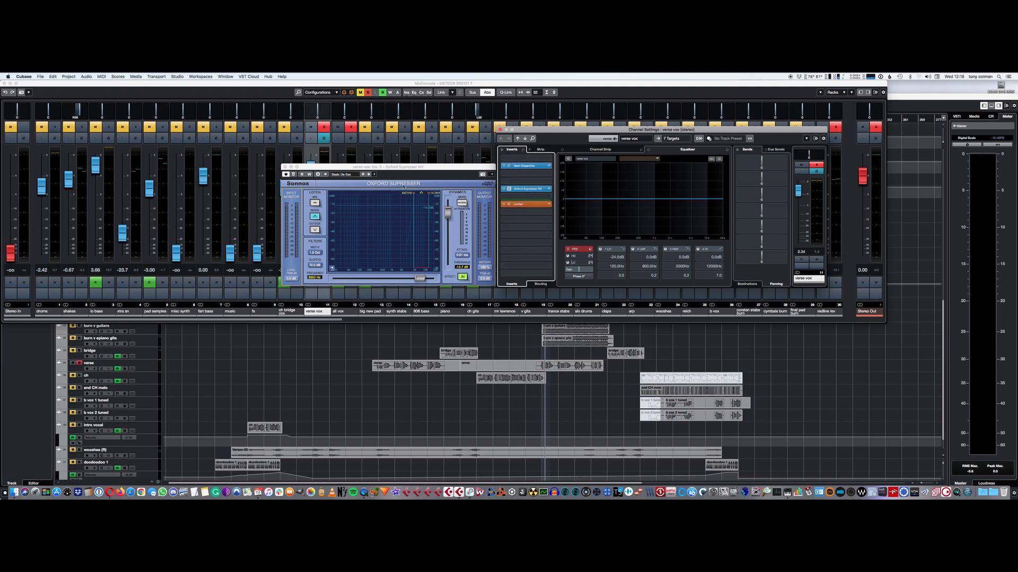
Play the soloed verse vox through the Supresser's Inside and Outside listen modes to compare the isolated and remaining frequencies
mouse_move(409, 167)
mouse_down()
mouse_move(396, 168)
mouse_move(407, 169)
mouse_move(408, 195)
mouse_up()
key(space)
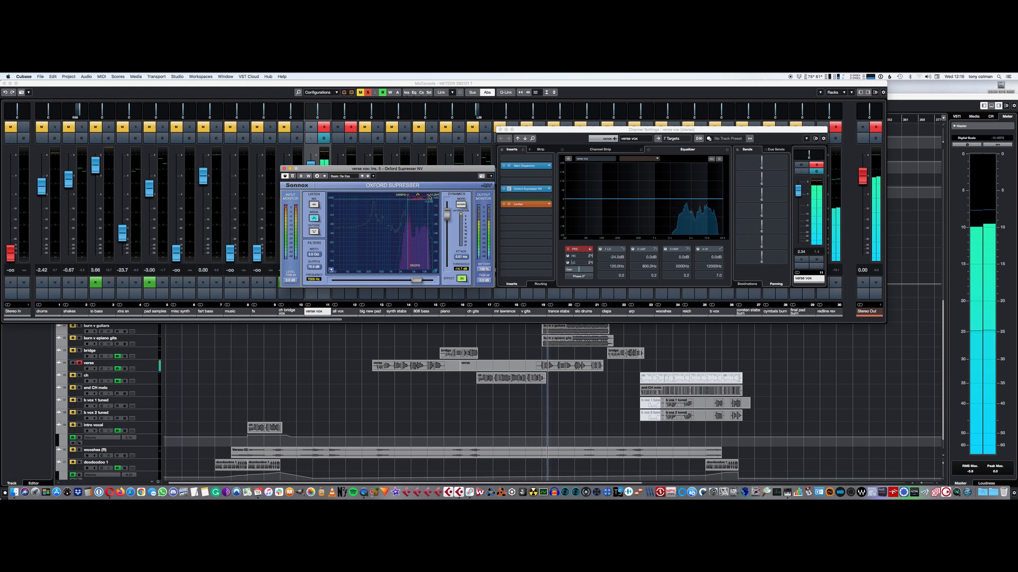
key(space)
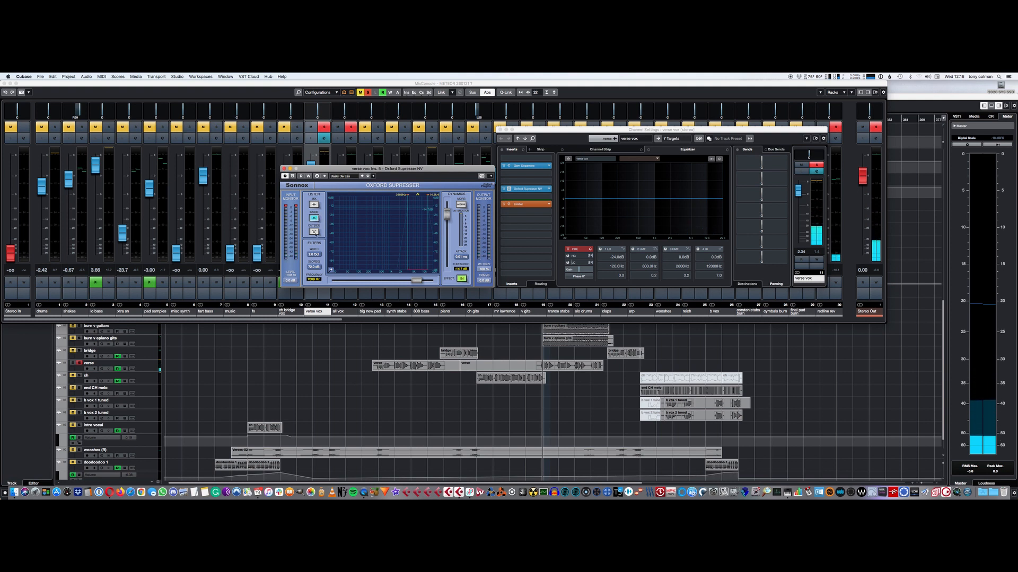
click(314, 205)
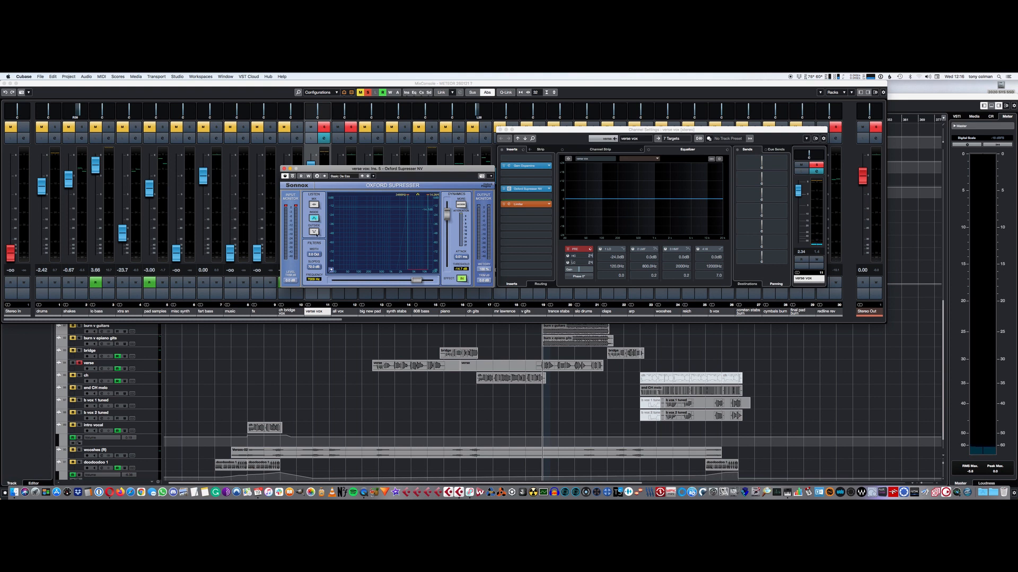
key(space)
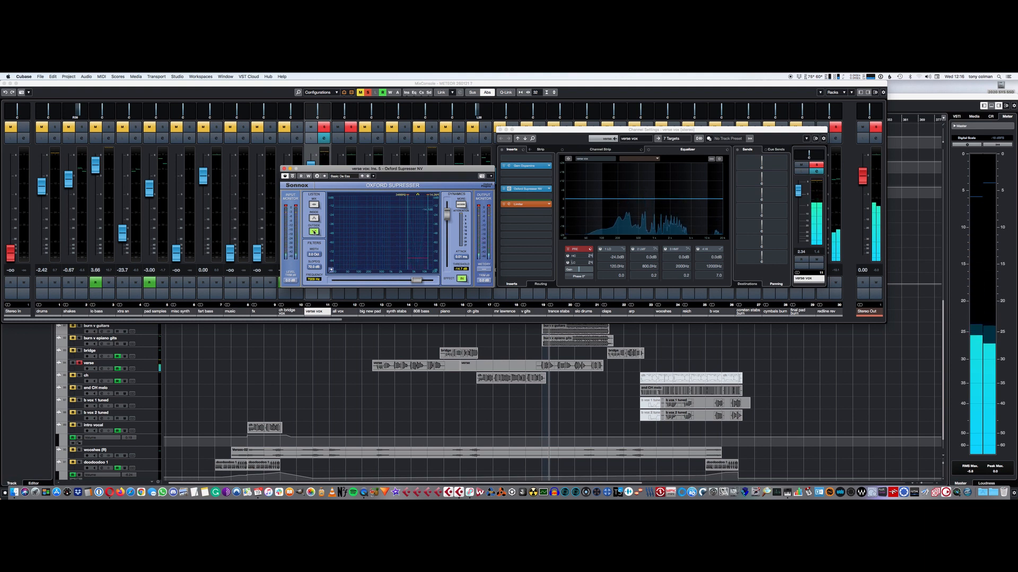
Switch the Supresser's listening to Mix, fine-tune its threshold during playback and unsolo the verse vox group
click(315, 204)
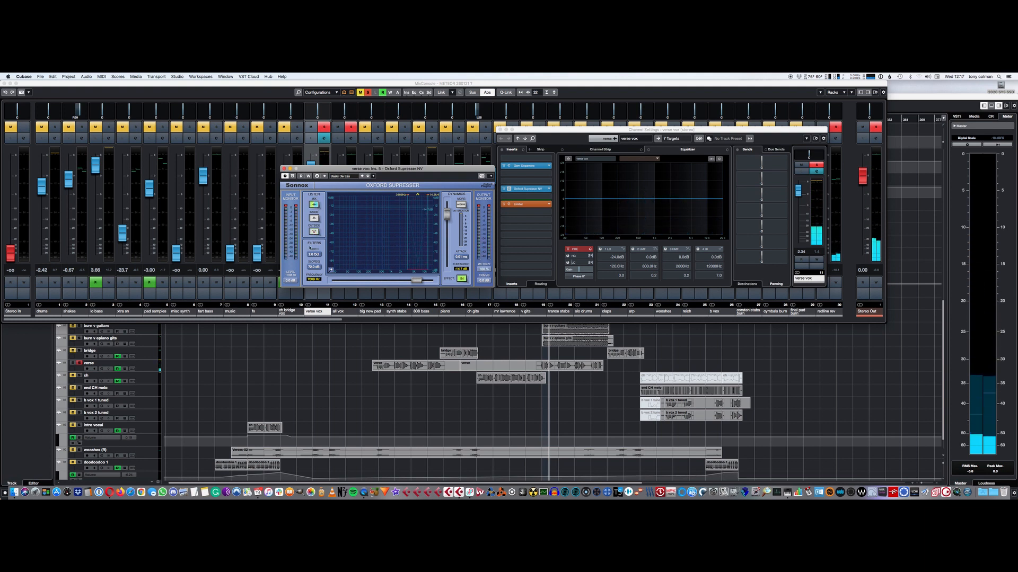
key(space)
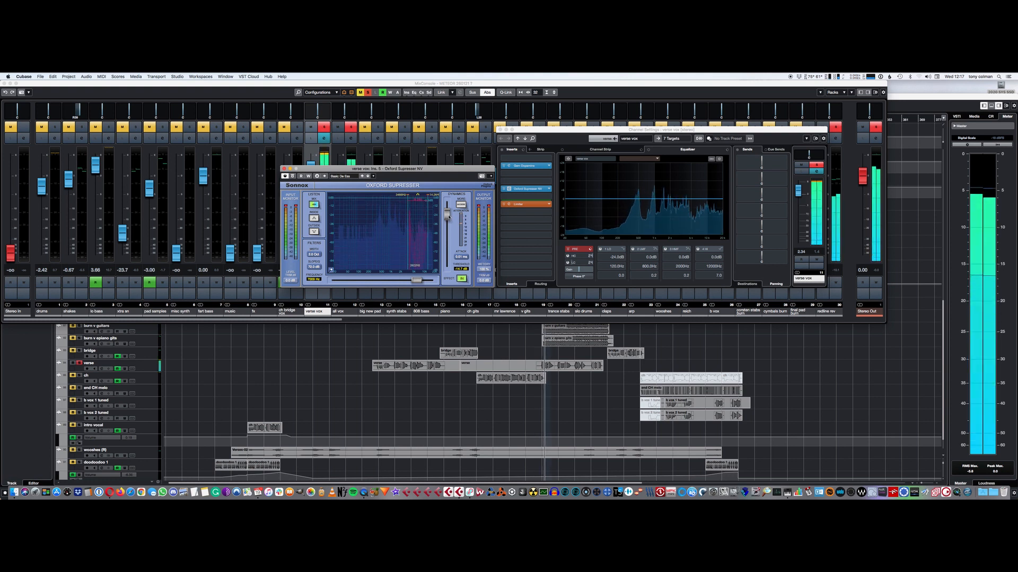
drag(447, 217, 448, 218)
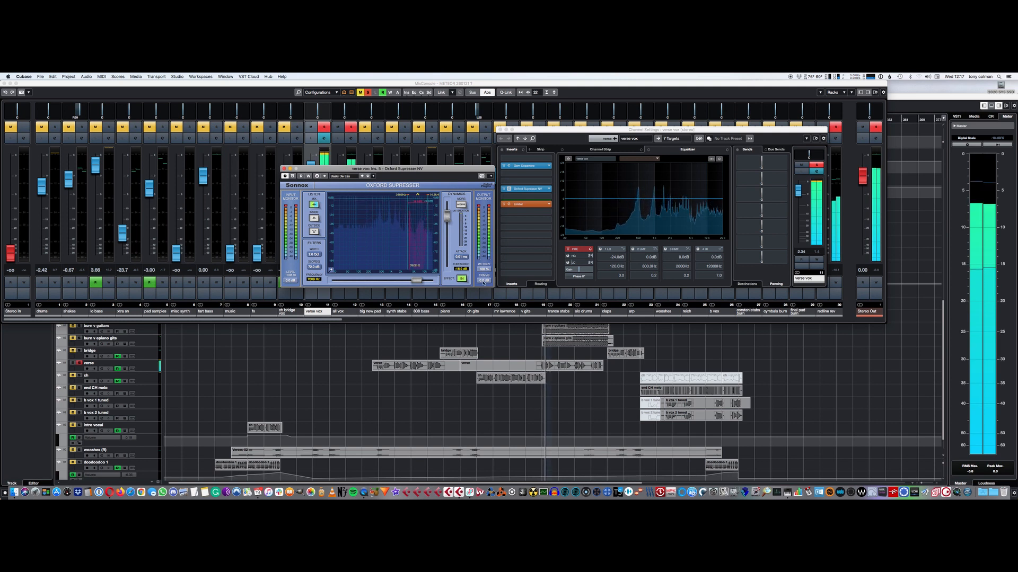
click(816, 164)
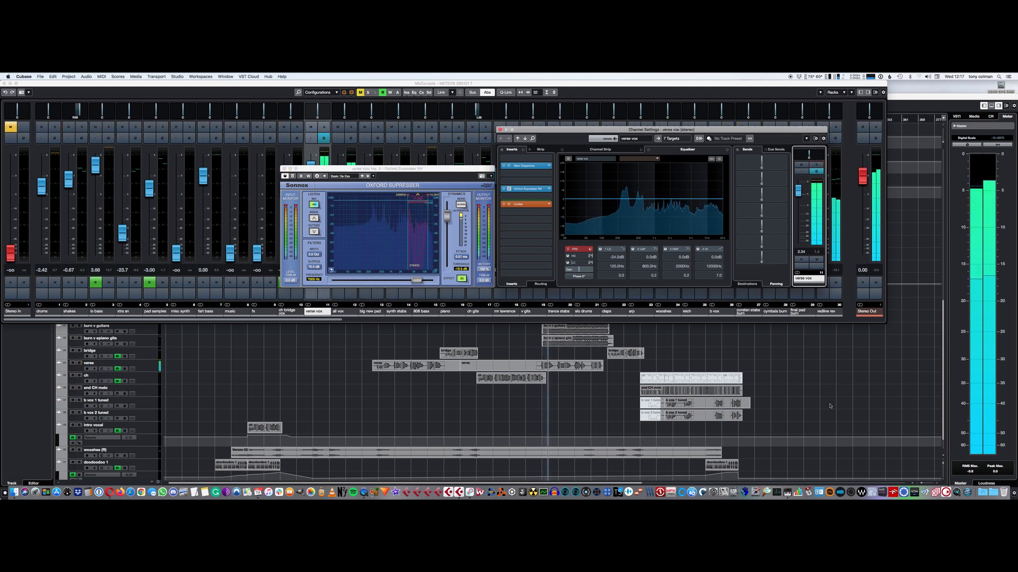
Return to the arrangement, play the doodoodoo 1 track soloed from the start of its first clip, and clear the solo to hear it in the mix
click(665, 346)
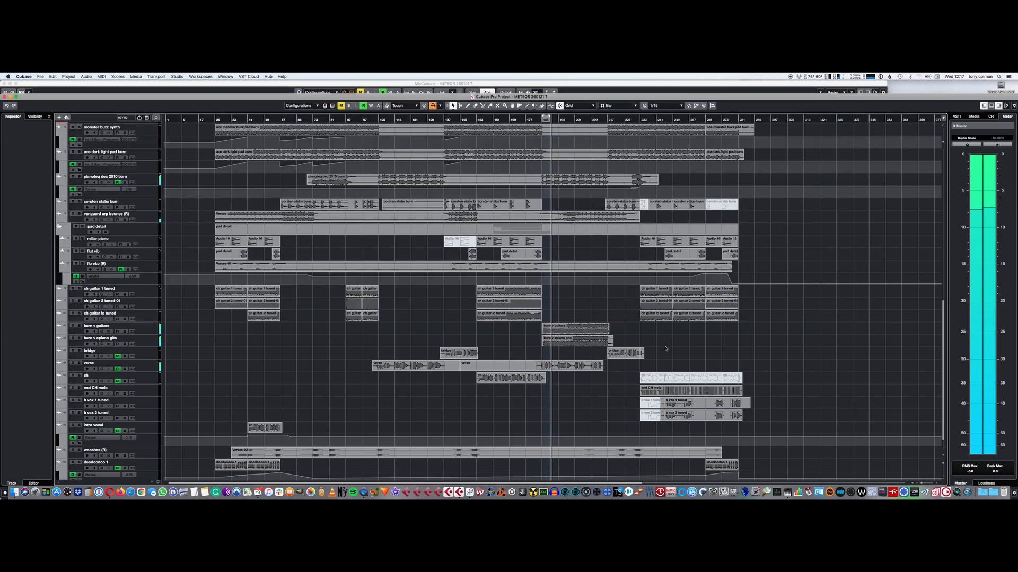
scroll(937, 350, down, 2)
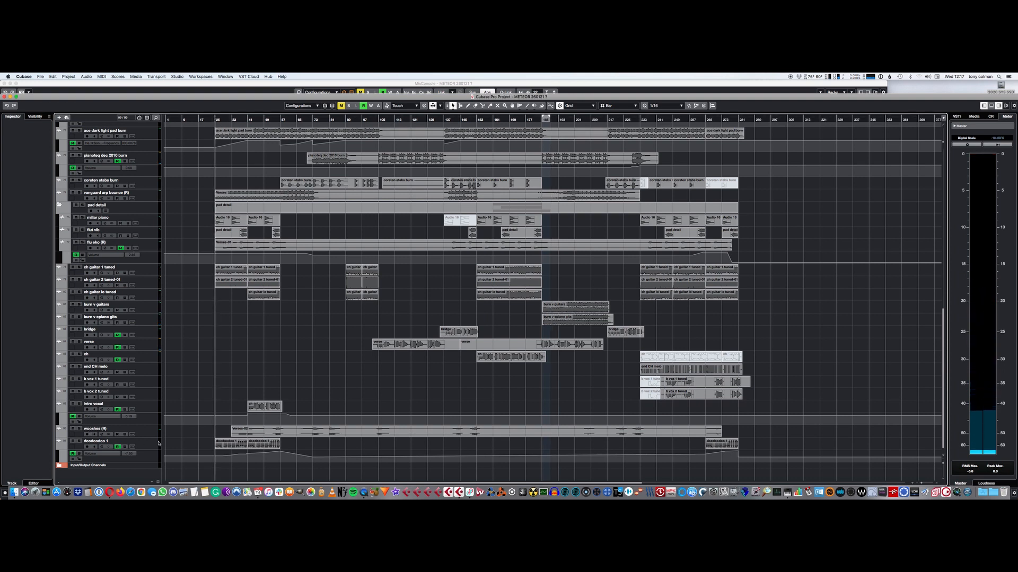
click(79, 441)
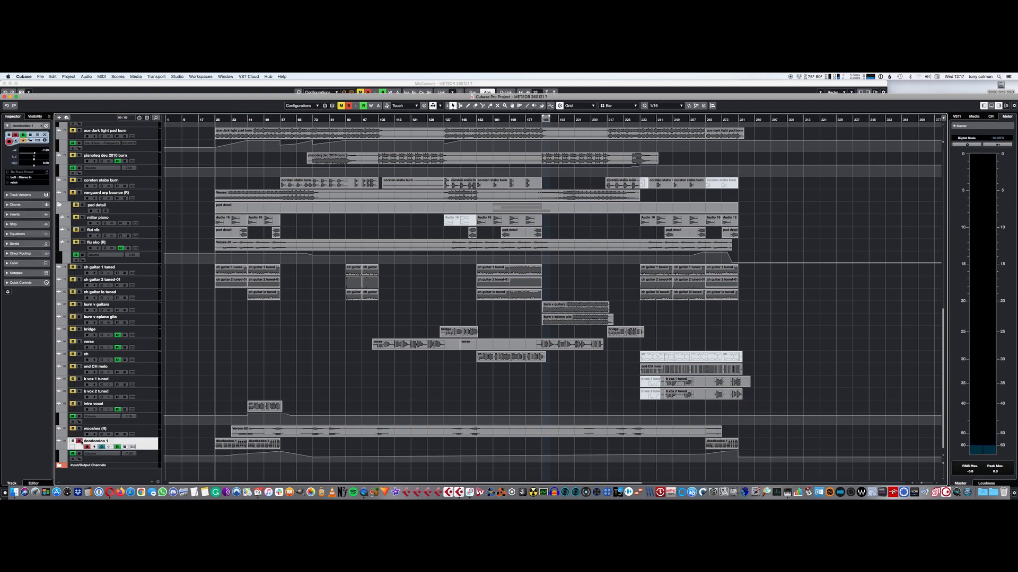
key(space)
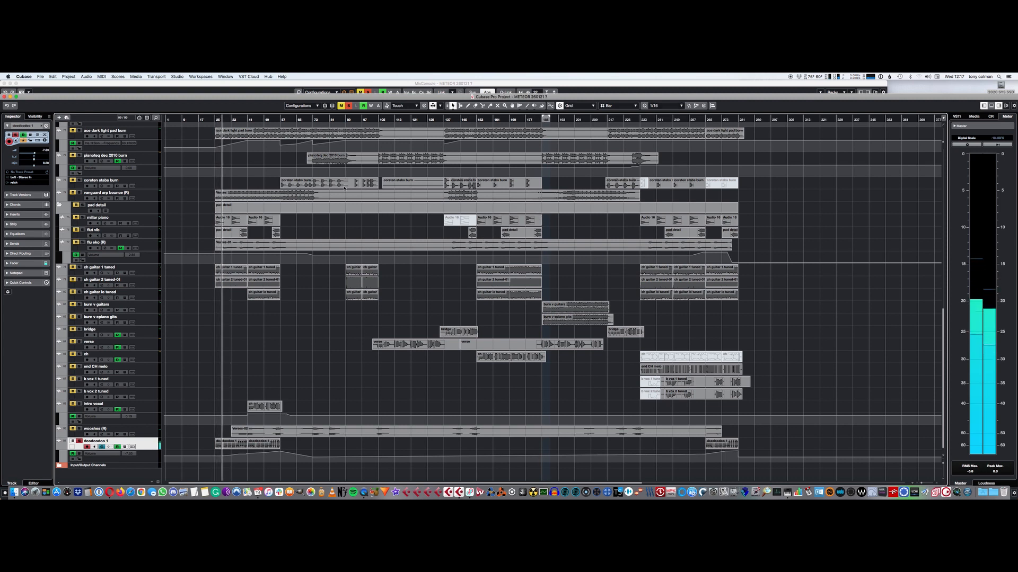
click(348, 106)
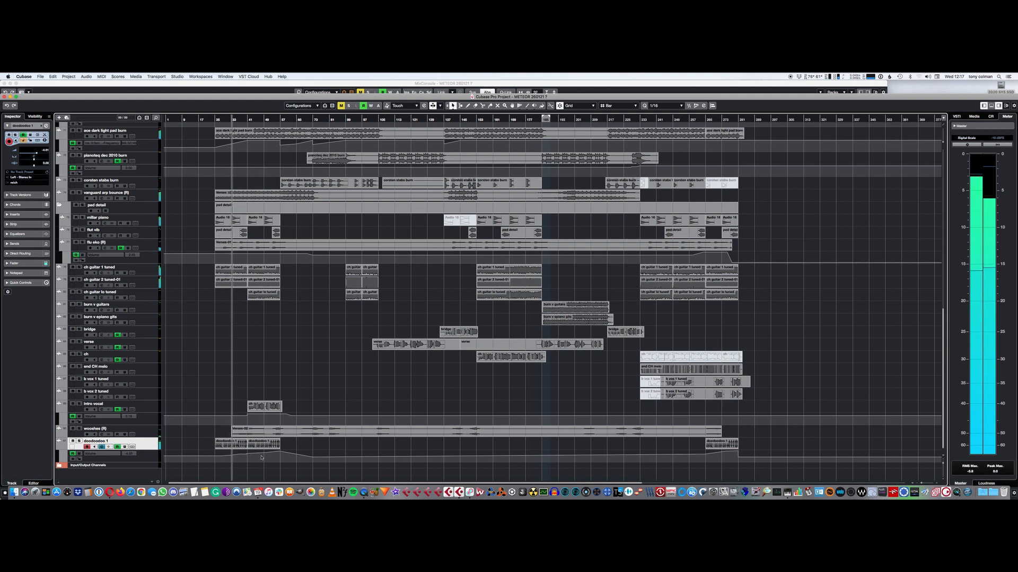
click(79, 441)
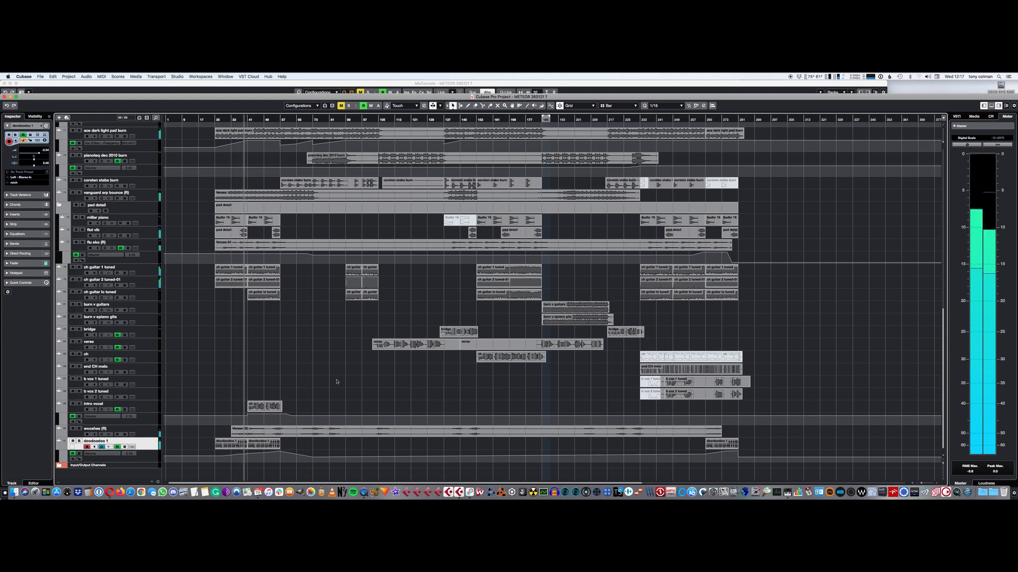
Open the Stereo Out channel settings from the mixer, open its Maag EQ4 insert and place it beside them for examination
click(657, 87)
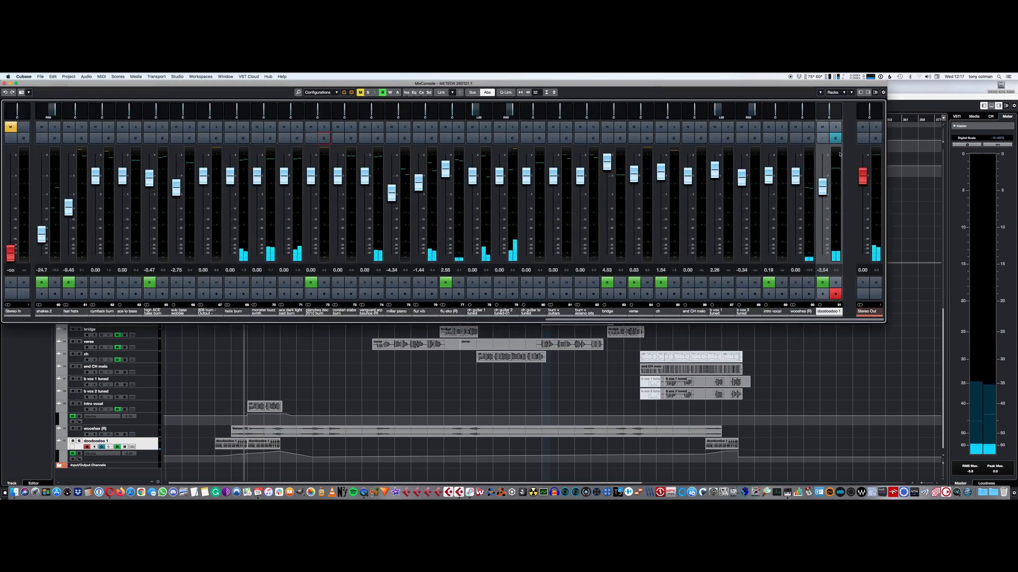
scroll(877, 140, left, 2)
click(877, 139)
scroll(878, 140, left, 1)
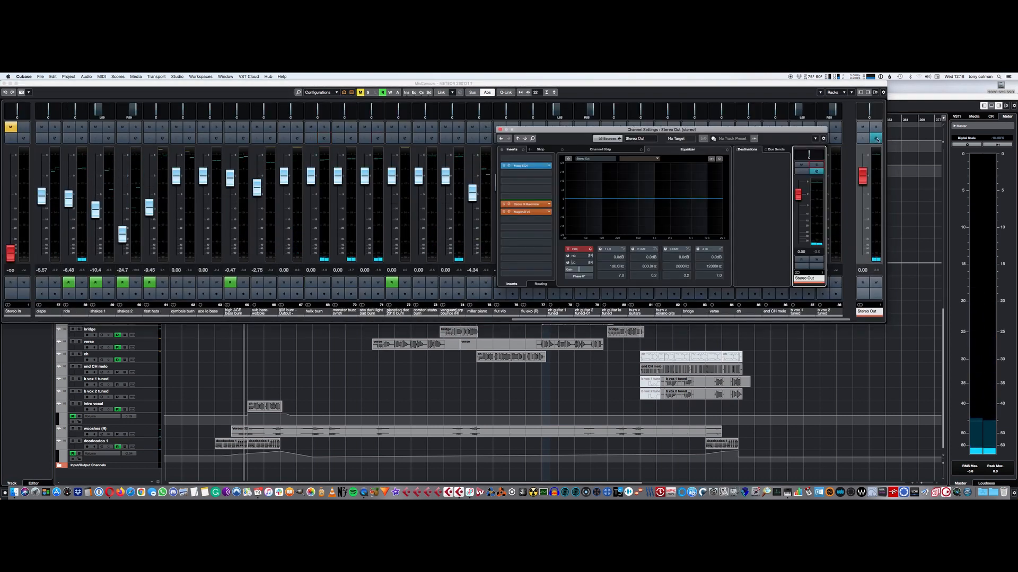
click(509, 166)
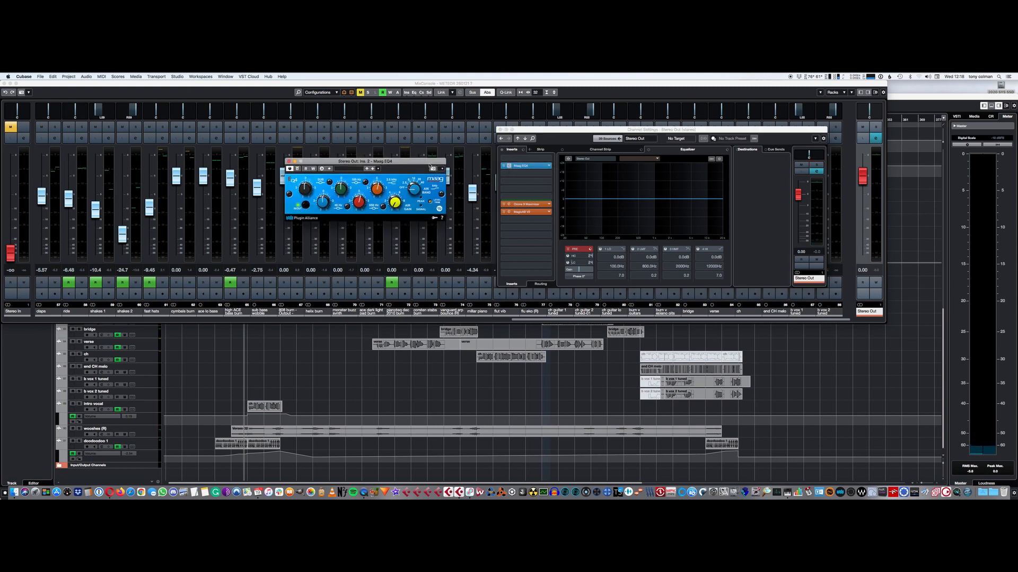
drag(434, 171, 480, 134)
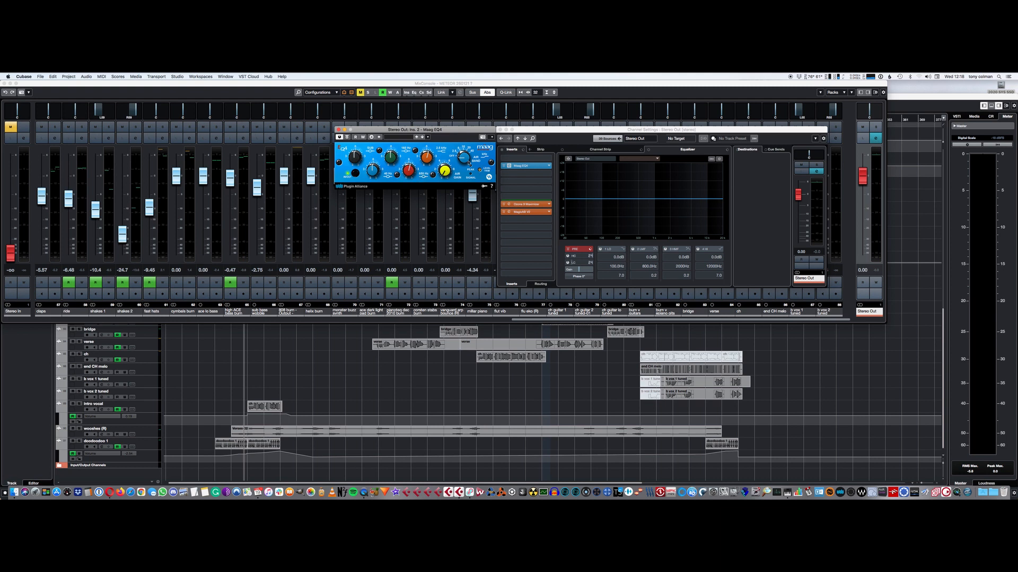
Open the Stereo Out's Ozone Maximizer insert and reposition its window to examine the threshold and limiting mode
click(510, 205)
click(510, 205)
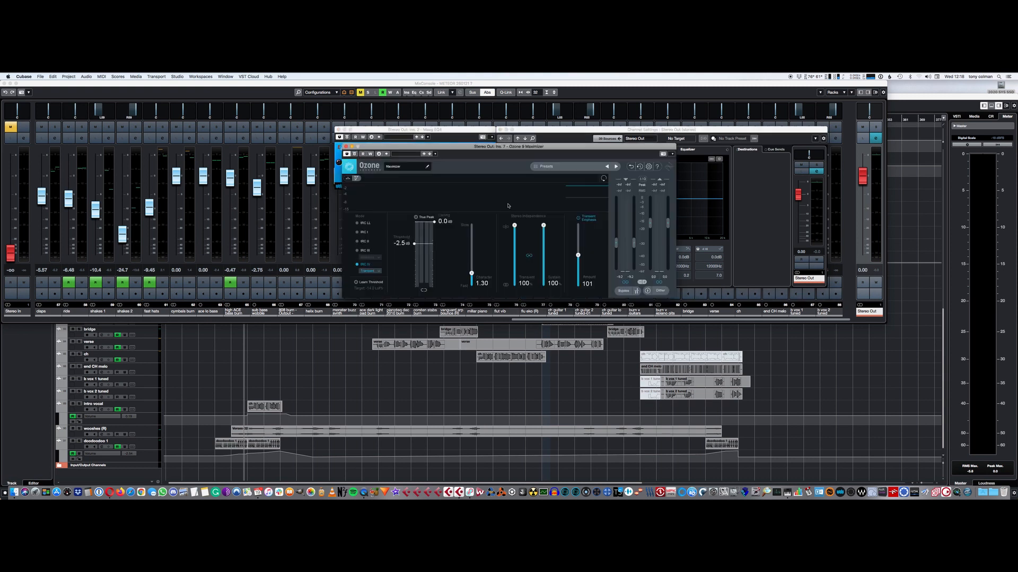
mouse_move(525, 148)
mouse_down()
mouse_move(390, 195)
mouse_move(372, 160)
mouse_move(509, 137)
mouse_up()
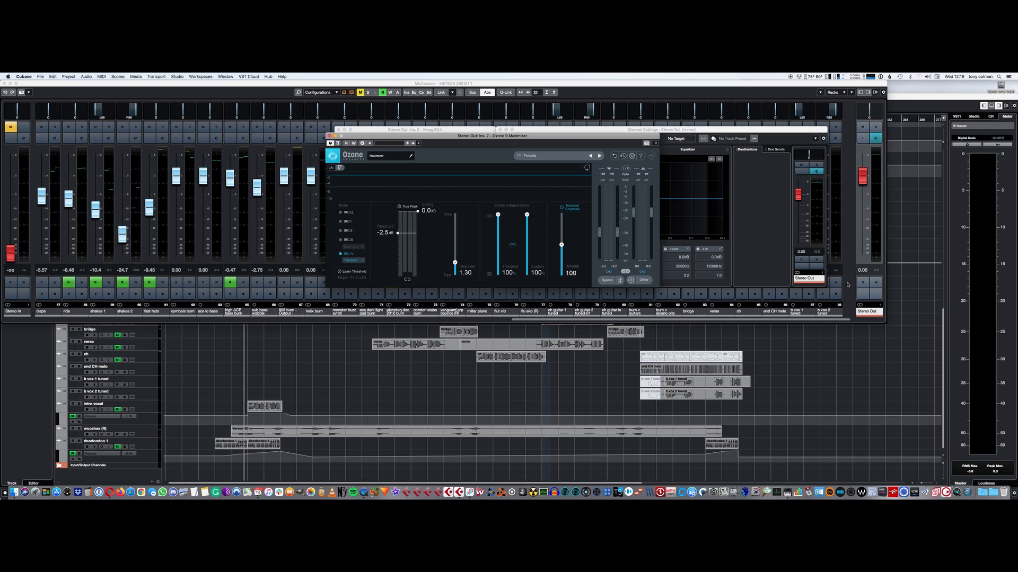
Reopen the Stereo Out channel settings, open its MagicAB insert and play the project with the B reference track selected
click(816, 173)
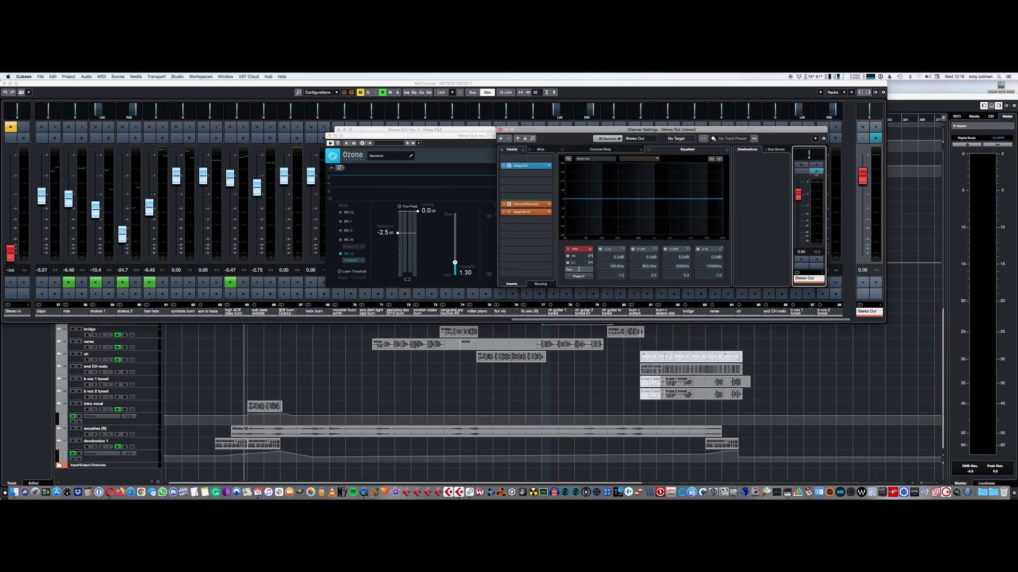
click(876, 138)
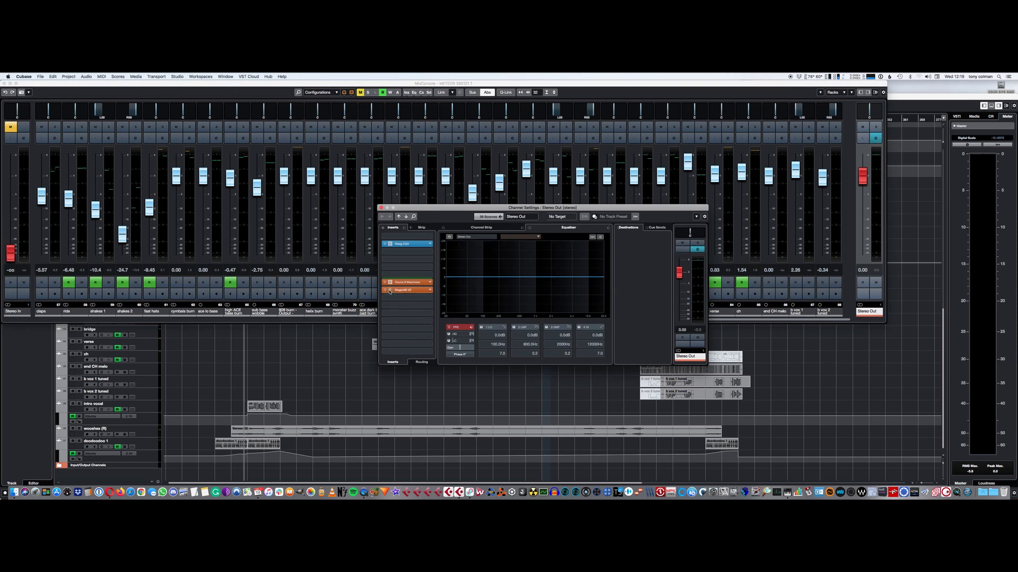
click(390, 290)
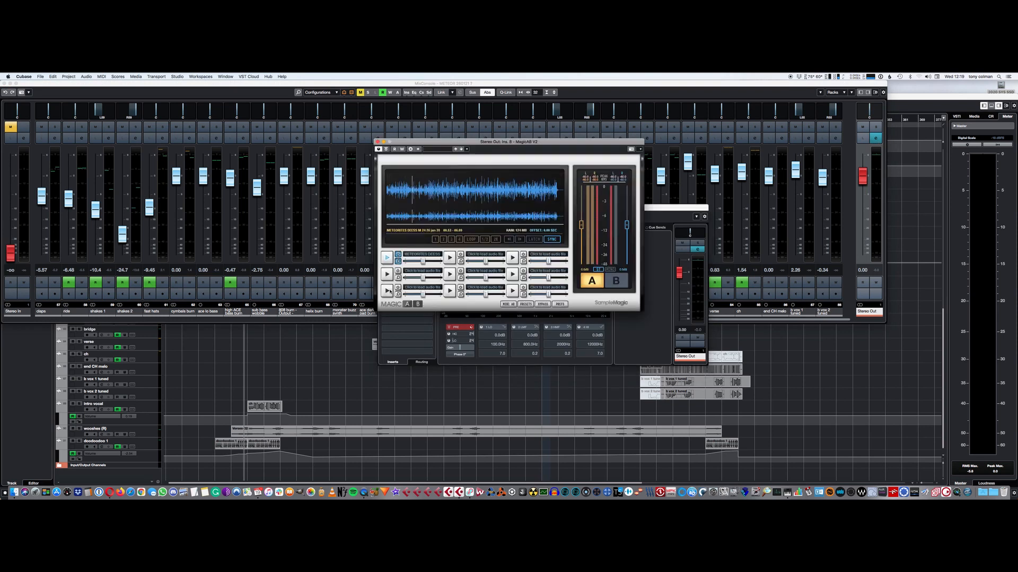
drag(500, 138, 505, 105)
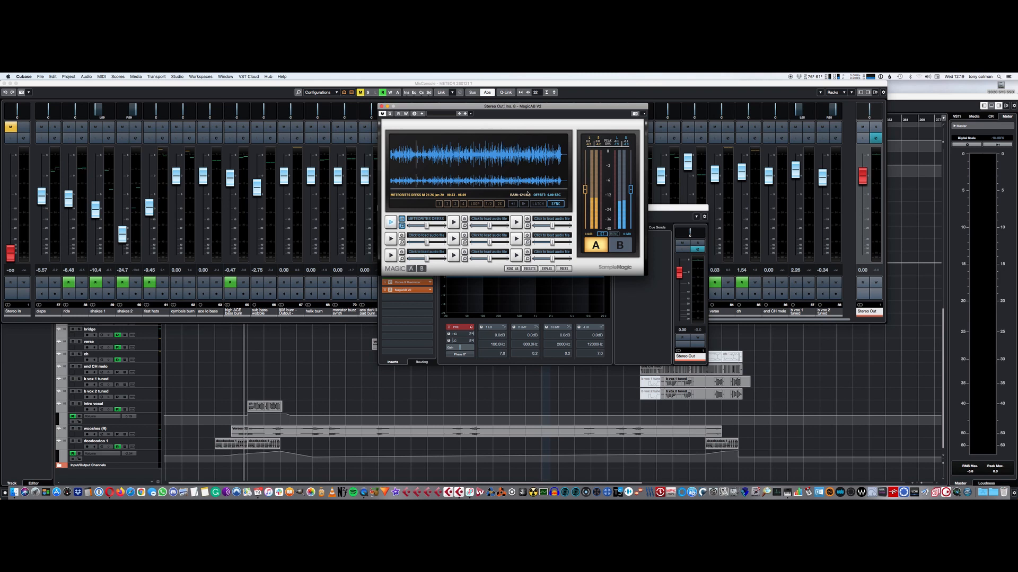
click(618, 245)
key(space)
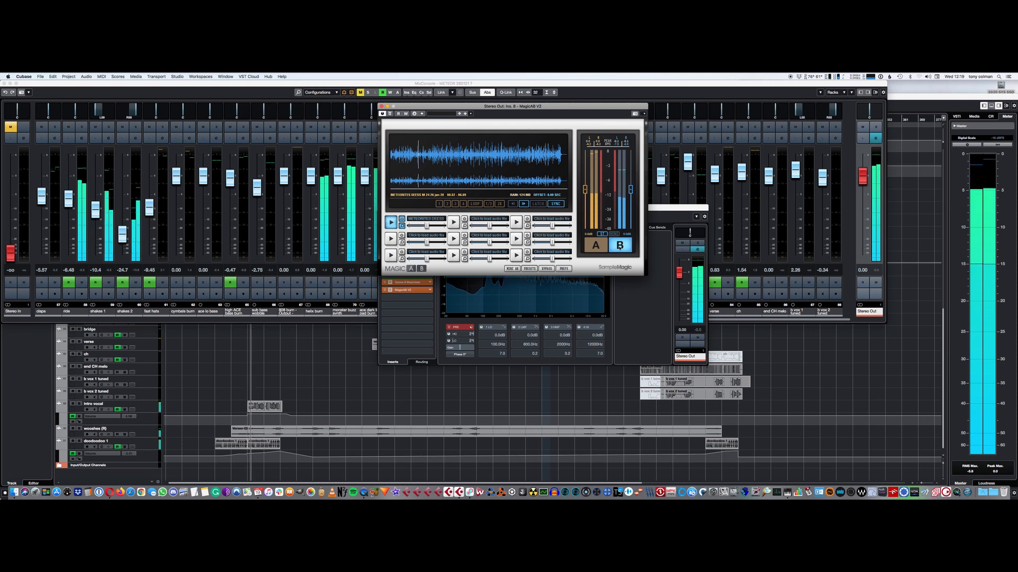
key(space)
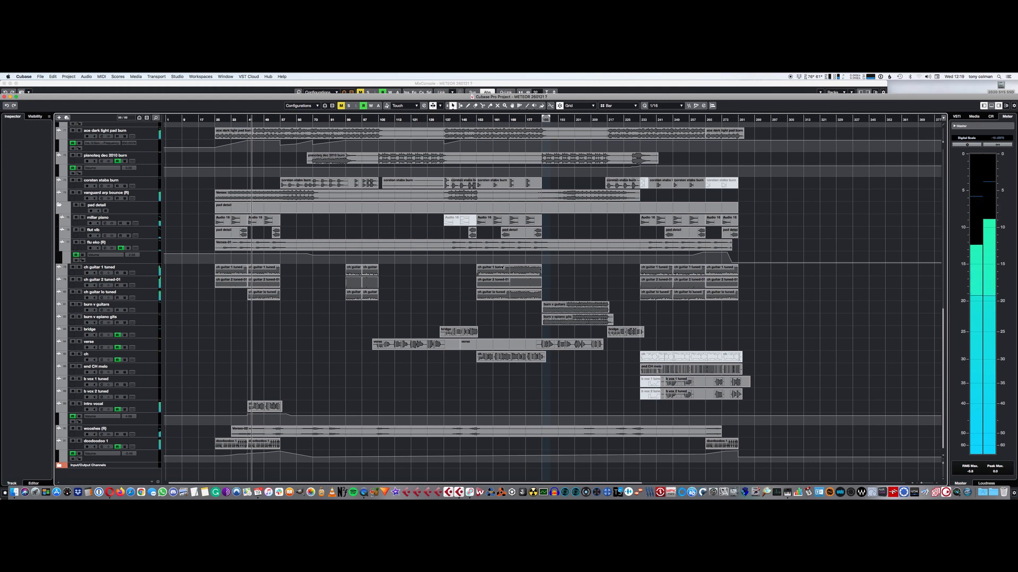
Move the playhead to the left locator at bar 185 and reopen the Stereo Out's MagicAB beside its channel settings
key(KP_1)
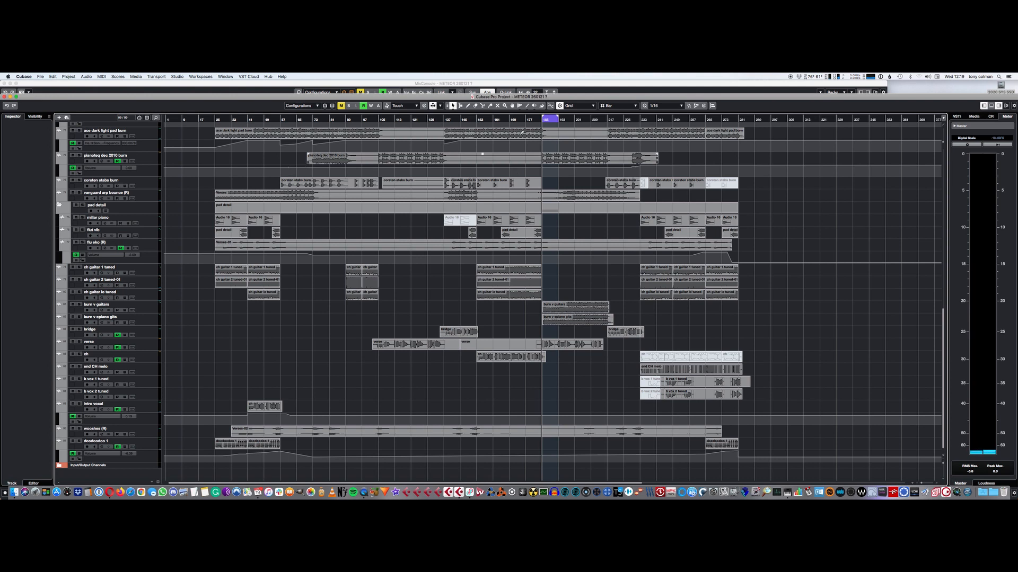
click(737, 87)
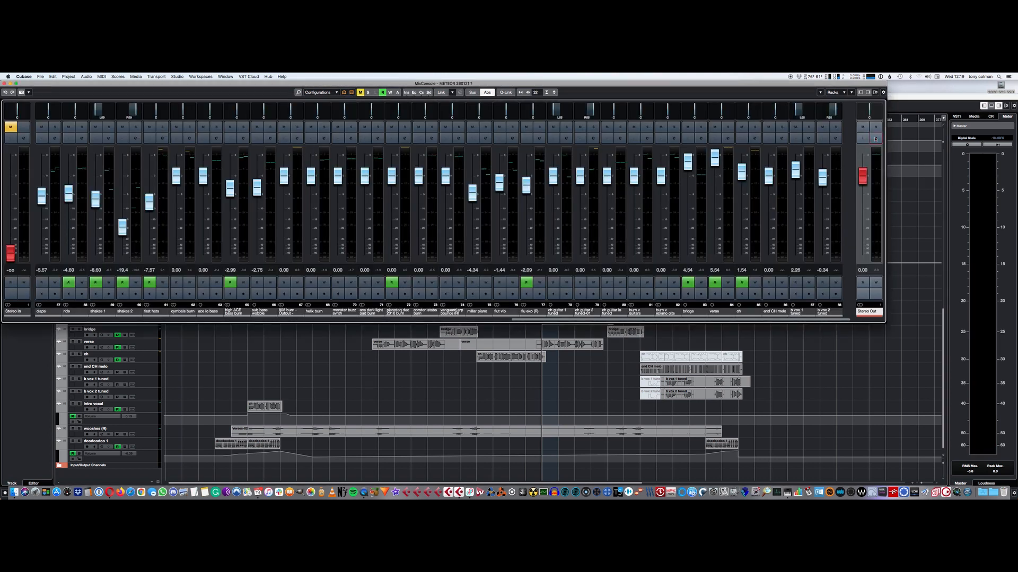
click(875, 139)
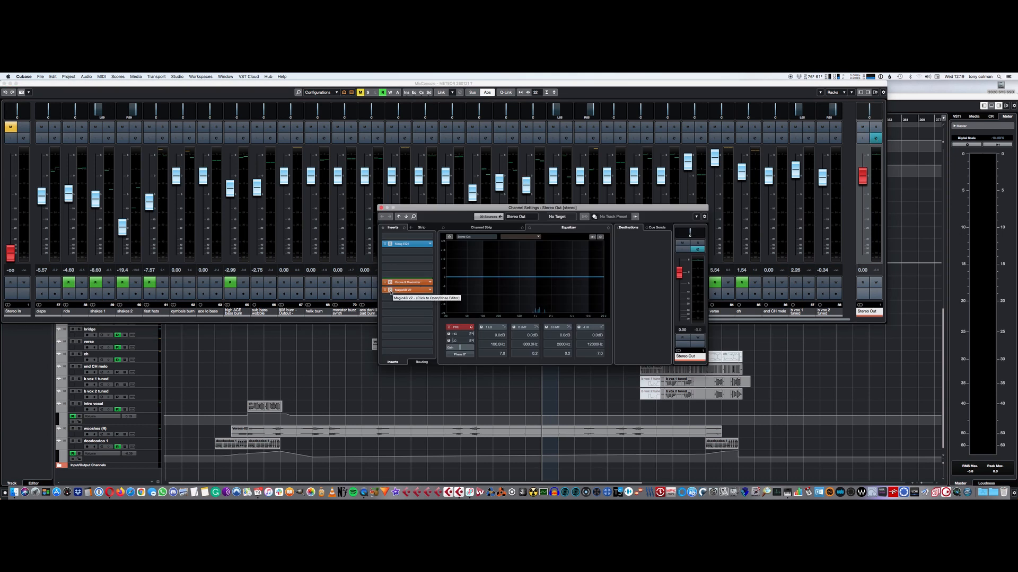
click(391, 291)
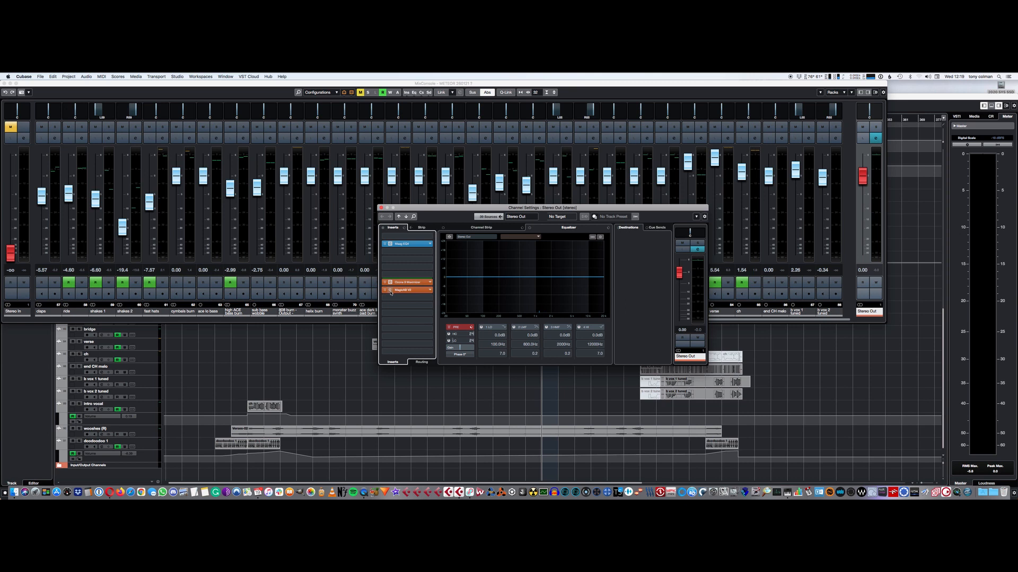
drag(508, 106, 238, 196)
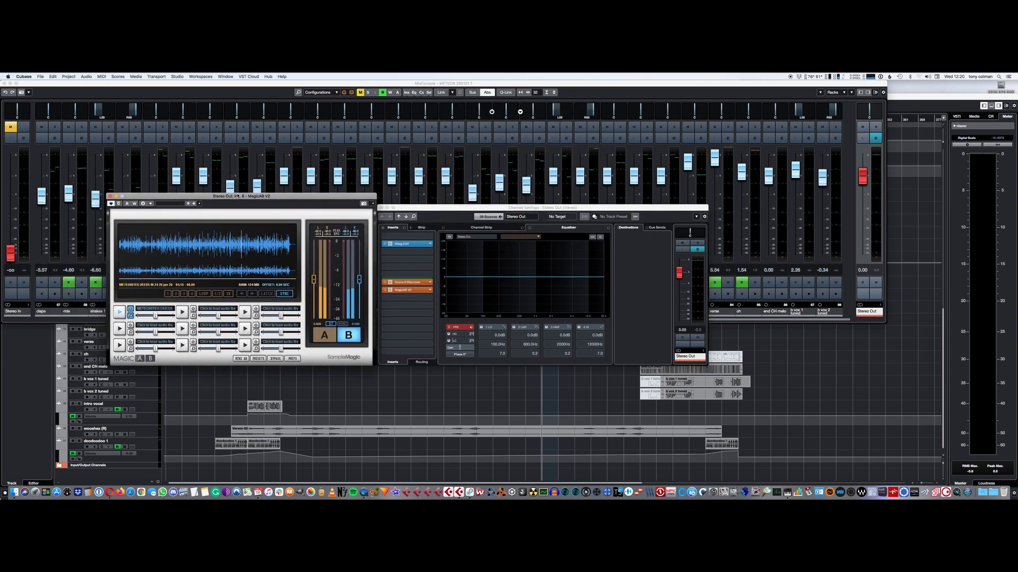
Play from bar 185 and switch MagicAB between A and B to compare the mix with the reference track
key(space)
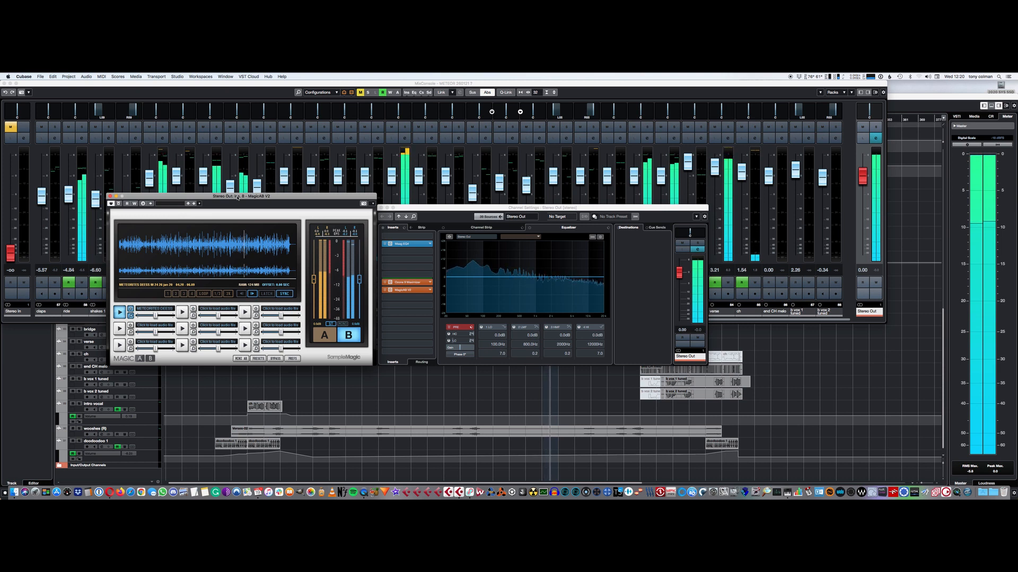
click(332, 333)
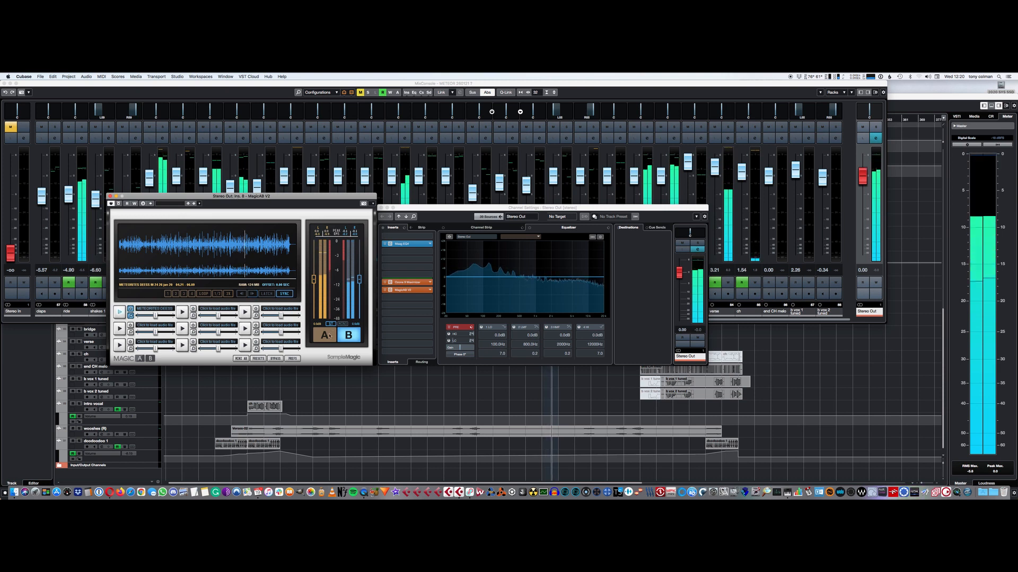
click(330, 334)
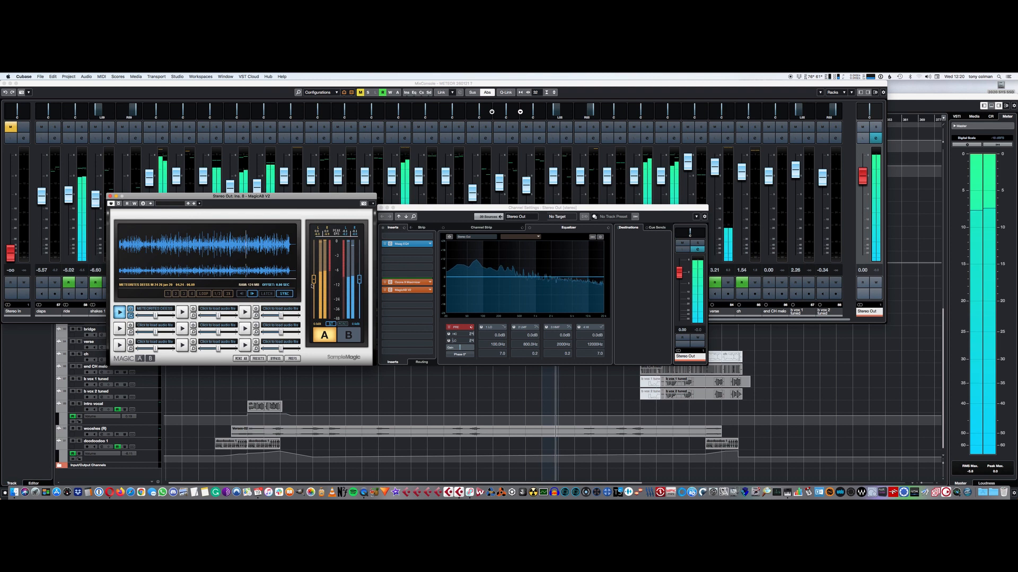
click(347, 339)
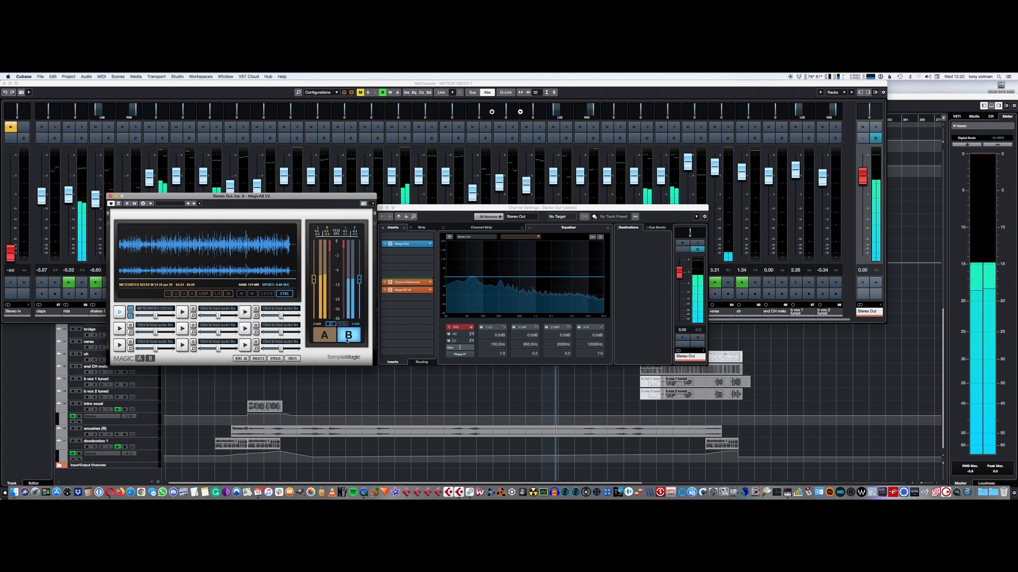